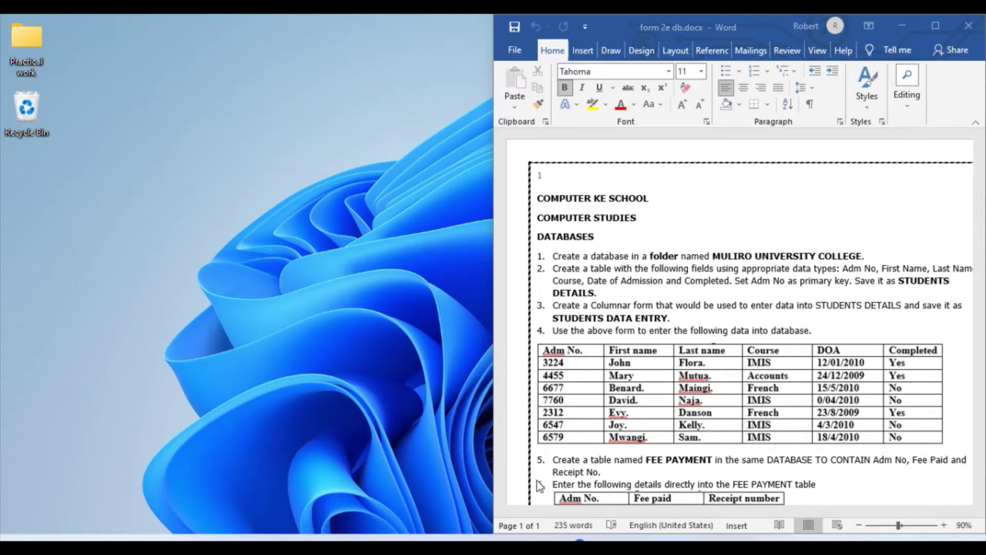
# - Highlight 'Create a database' in yellow on the task sheet, with the Practical work folder open beside it
pyautogui.moveTo(479, 545)
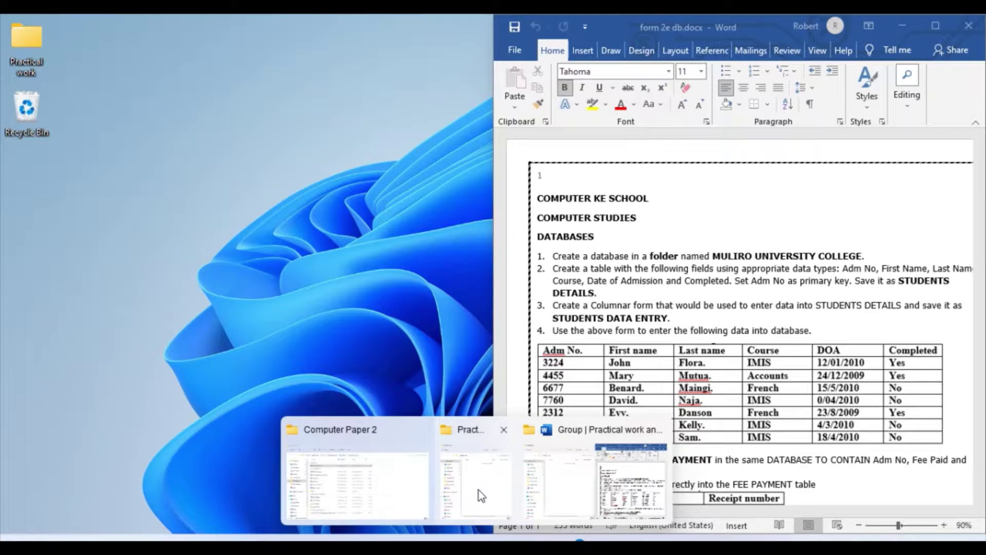
pyautogui.click(478, 490)
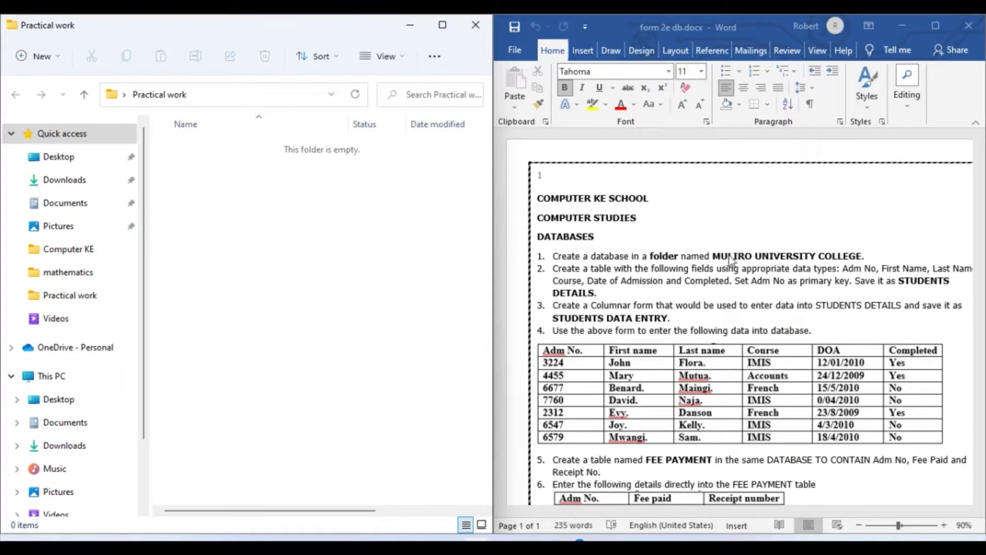
pyautogui.click(555, 260)
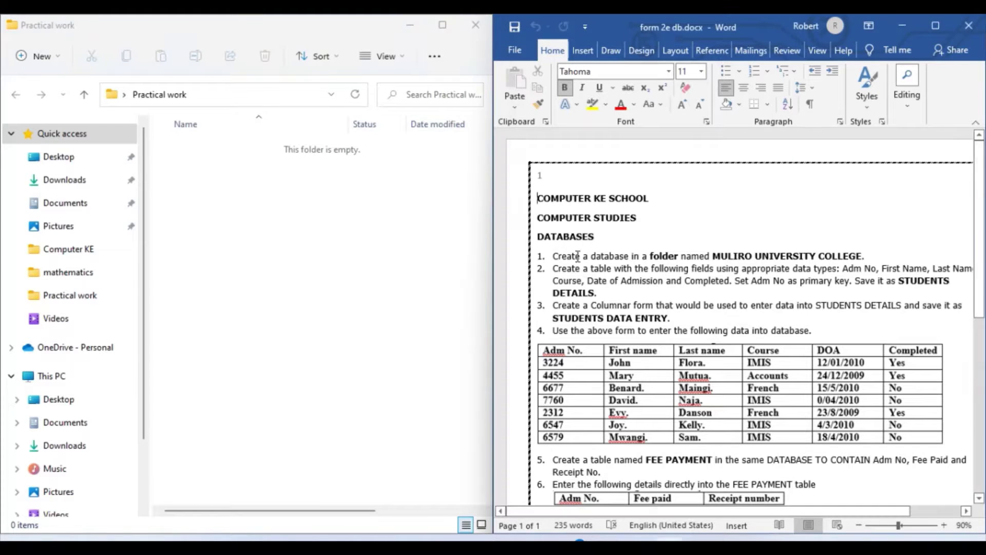
pyautogui.moveTo(553, 259); pyautogui.dragTo(629, 257)
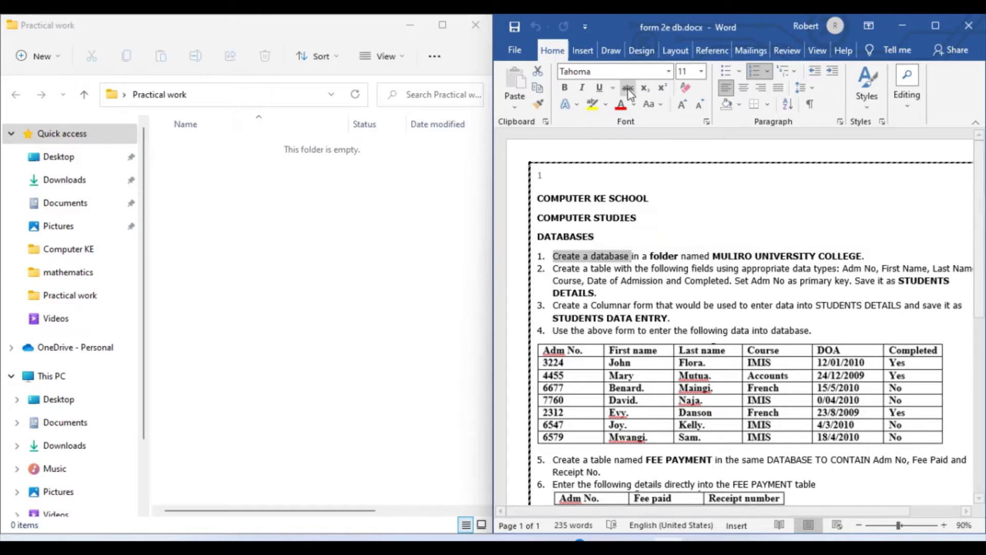
pyautogui.click(593, 103)
pyautogui.click(252, 208)
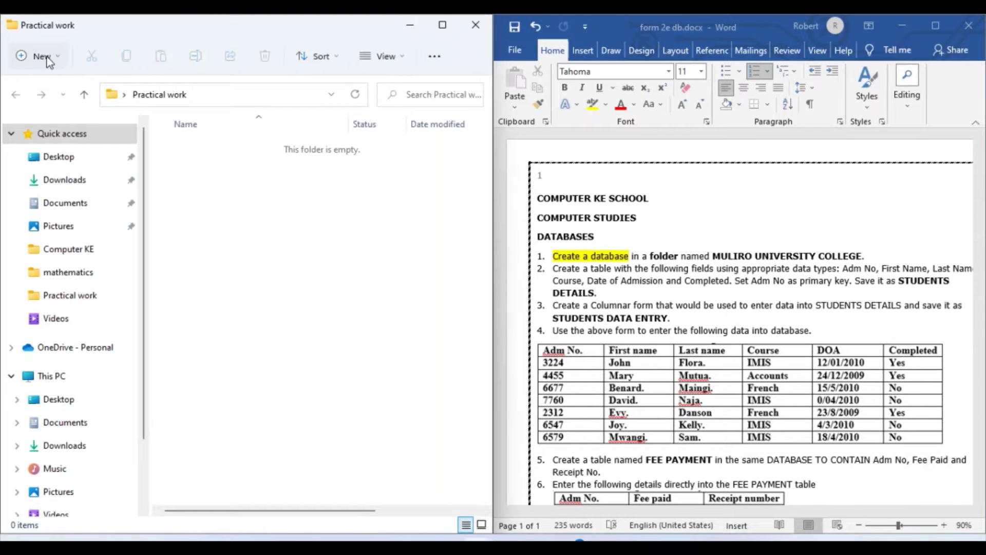
# - Create a new Microsoft Access Database file in Practical work named MULIRO UNIVERSITY COLLEGE
pyautogui.click(28, 55)
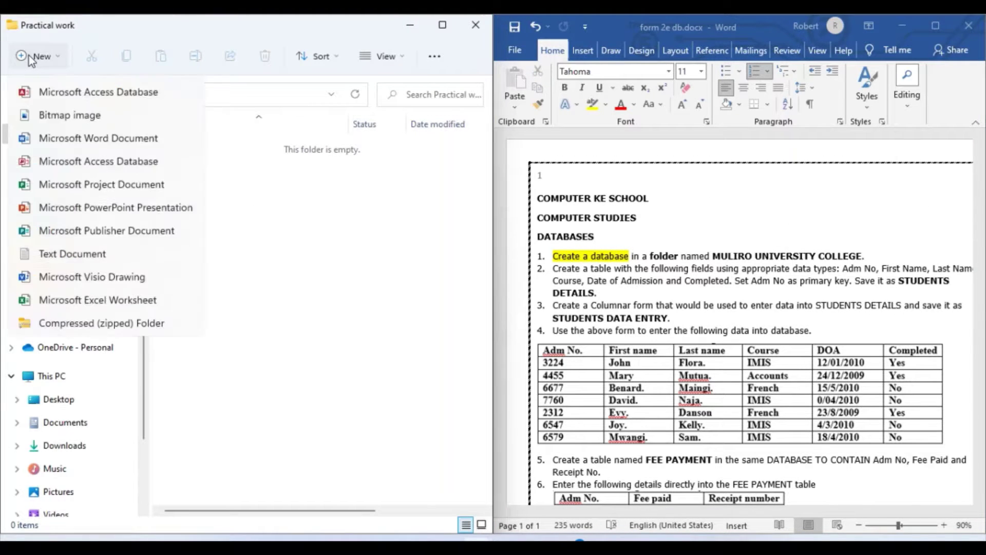
pyautogui.click(58, 138)
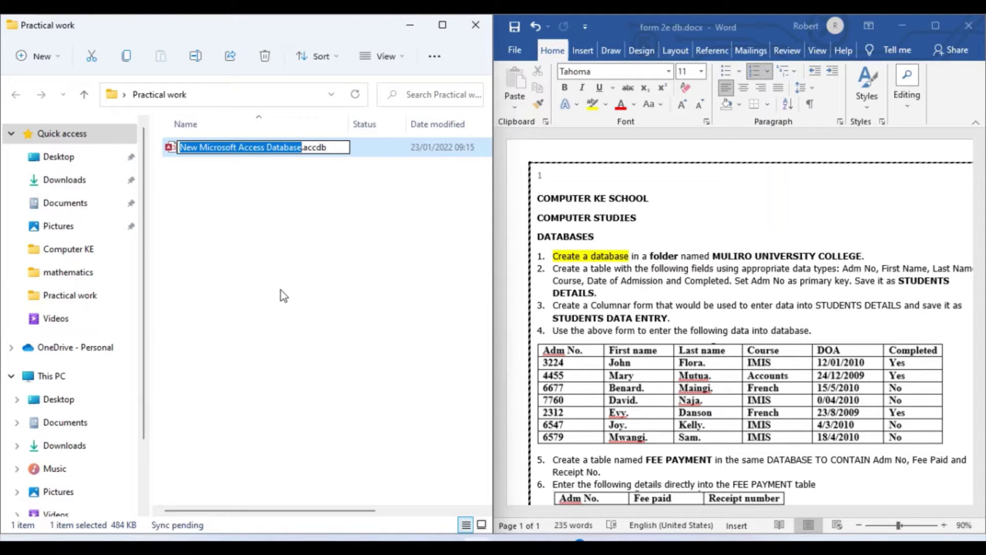
pyautogui.write('MULIRO UNIVERSITY COLLEGE')
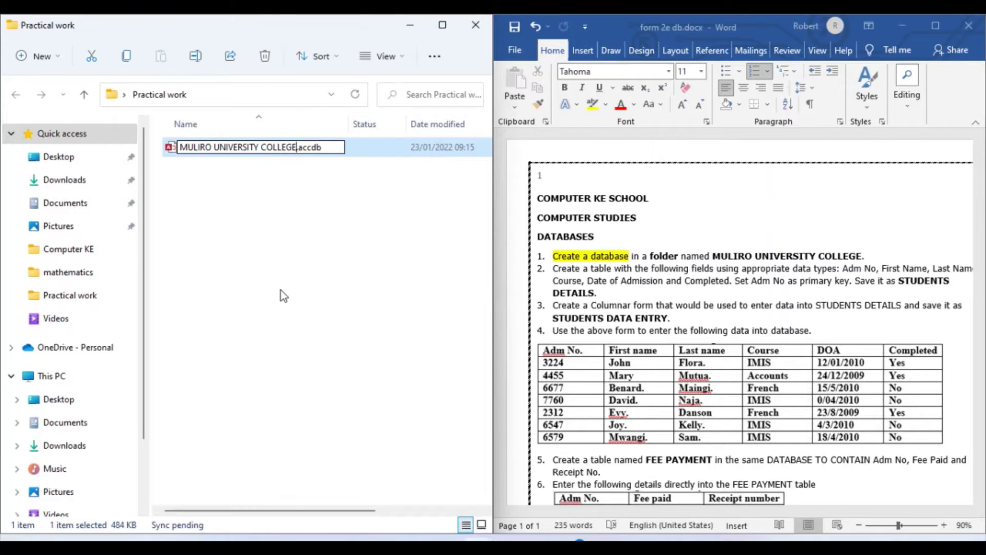
pyautogui.press('Return')
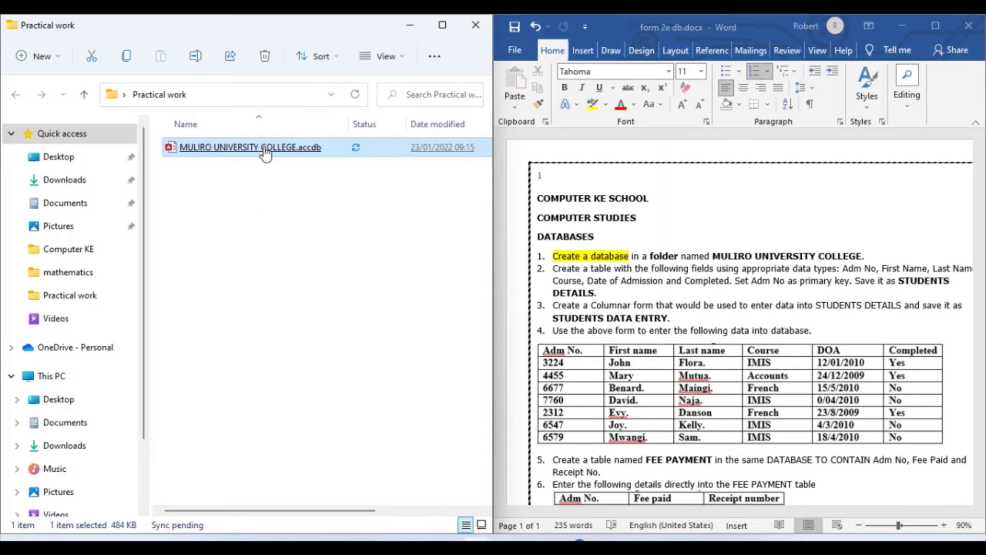
# - Open MULIRO UNIVERSITY COLLEGE.accdb, snap Access to the left half, and close the security warning
pyautogui.click(266, 153)
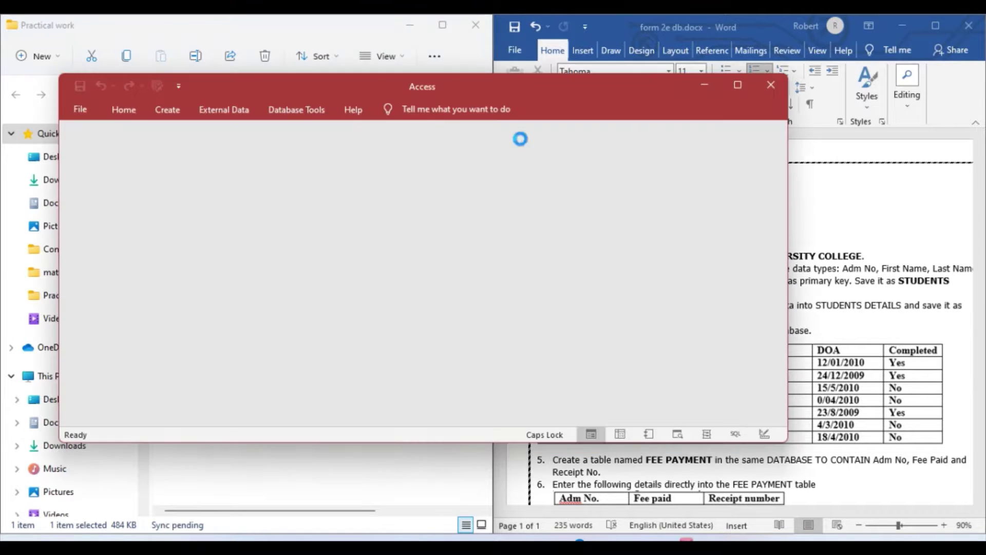
pyautogui.click(736, 86)
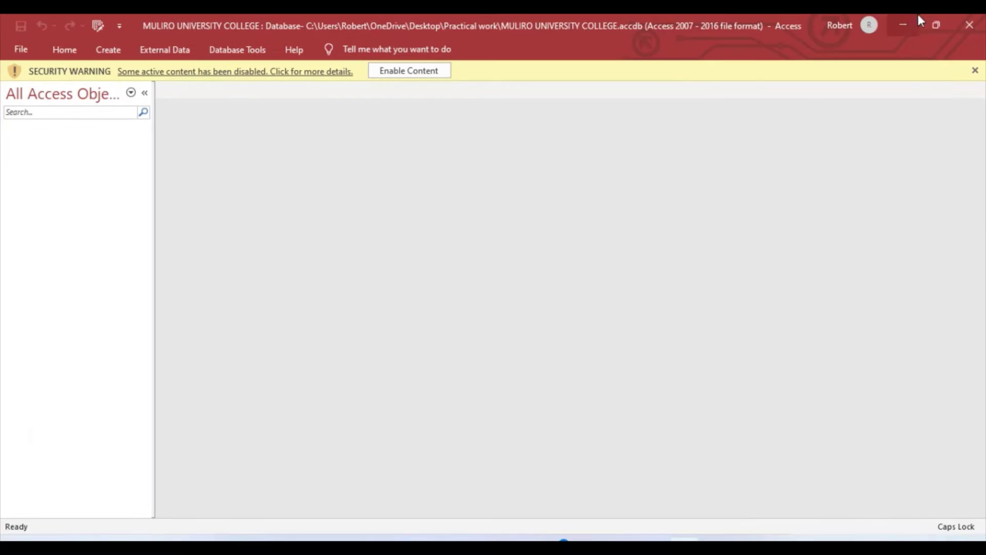
pyautogui.moveTo(945, 21)
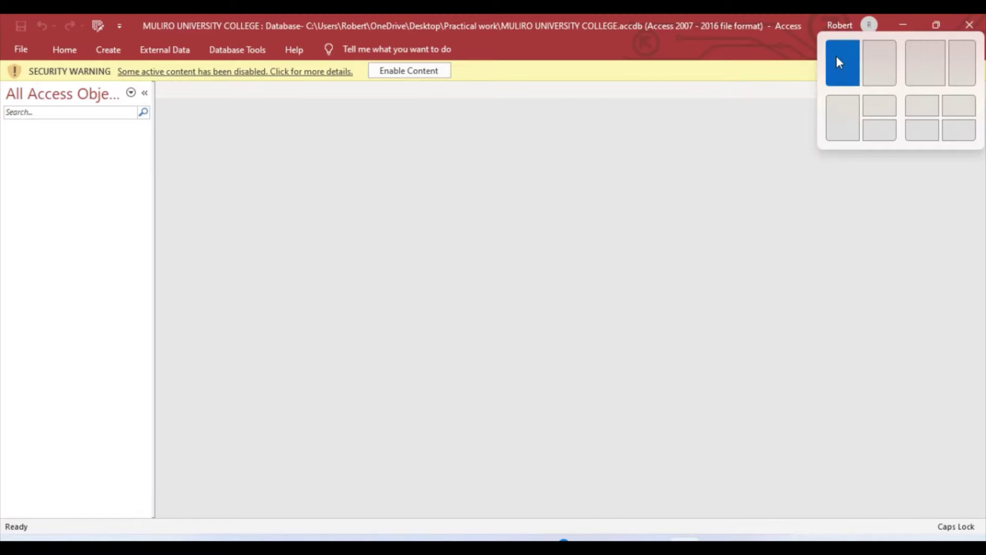
pyautogui.click(838, 61)
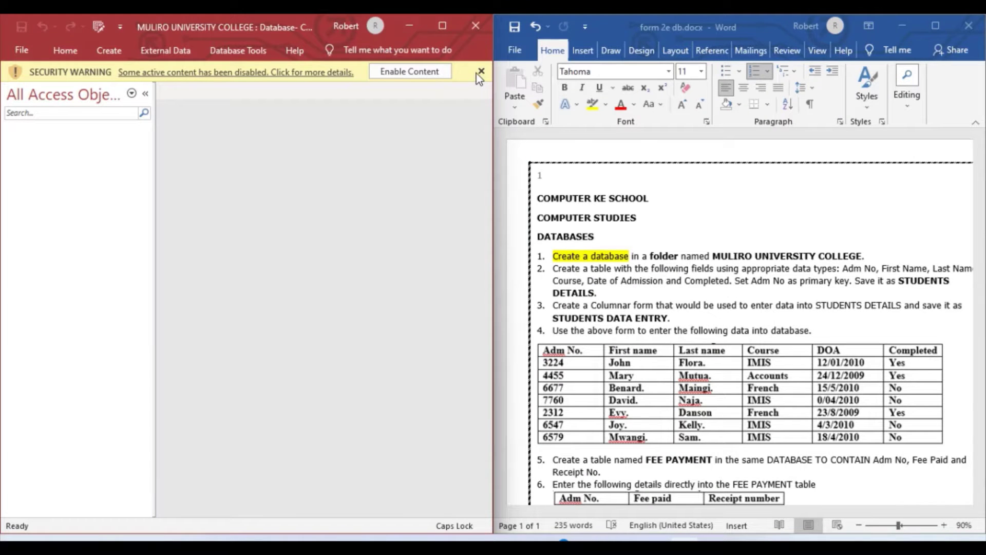
pyautogui.click(482, 72)
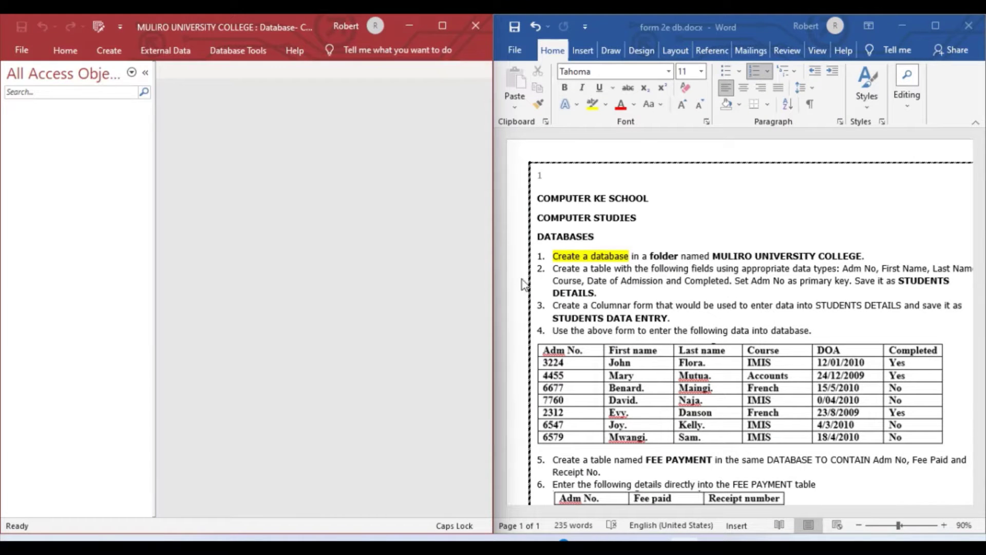
# - Highlight 'Create a table' in green on the Word task sheet
pyautogui.click(556, 269)
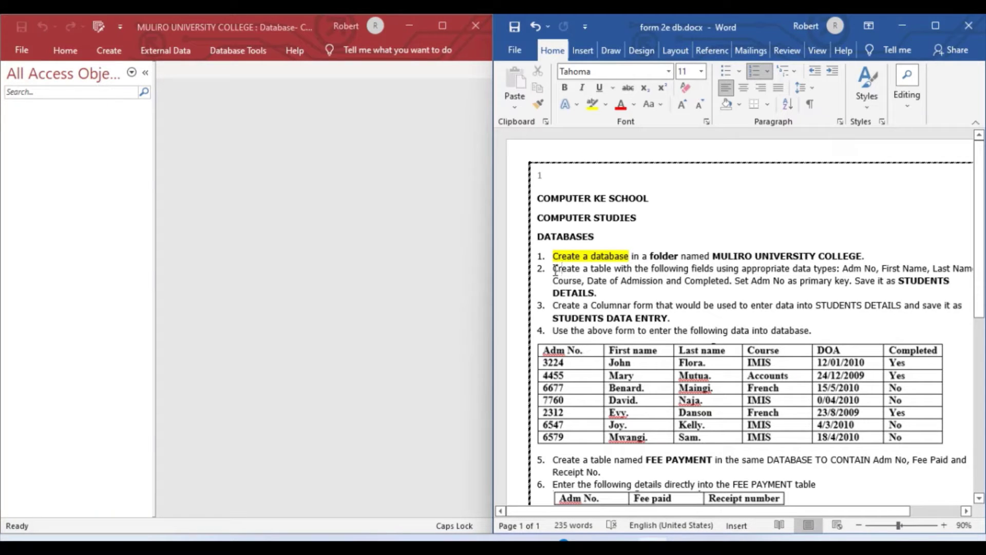
pyautogui.moveTo(552, 269); pyautogui.dragTo(606, 271)
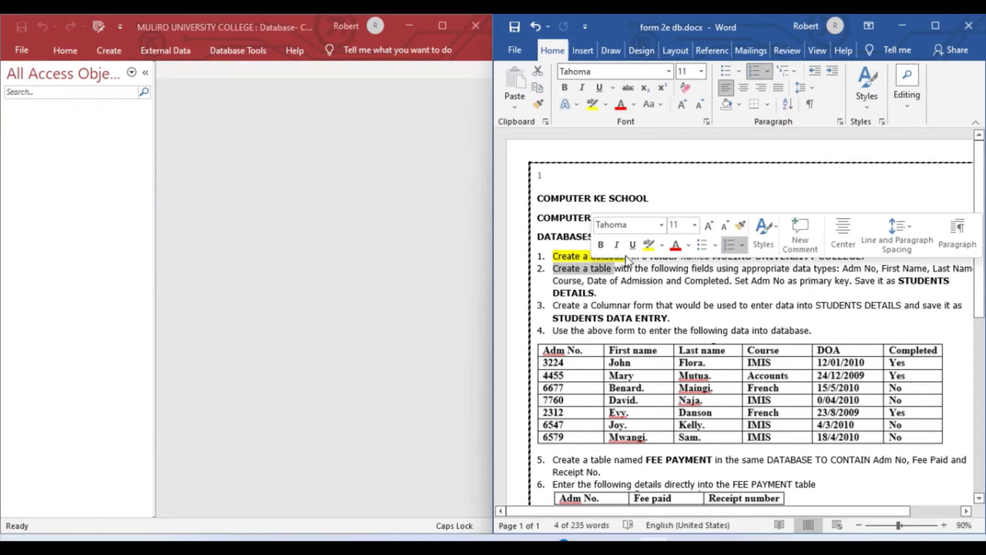
pyautogui.click(664, 245)
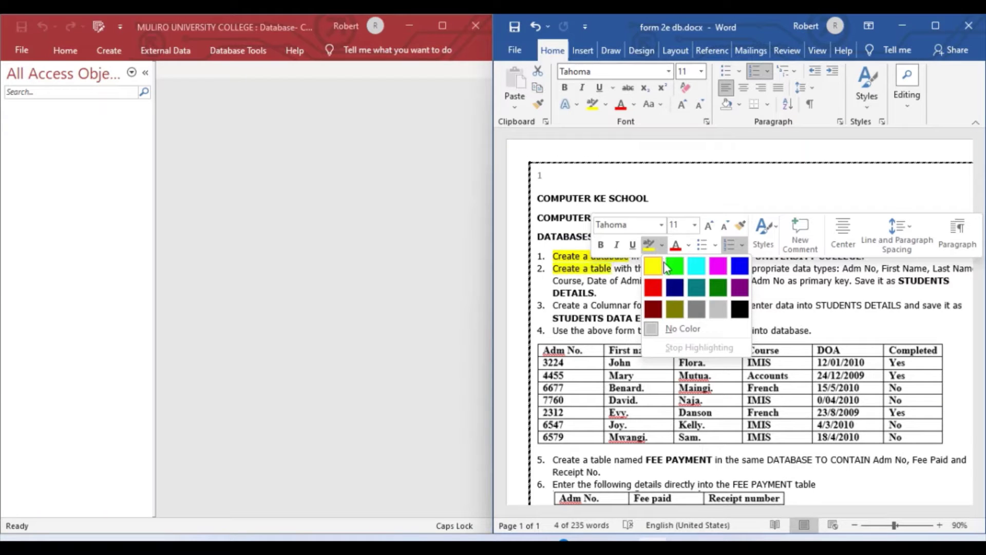
pyautogui.click(674, 265)
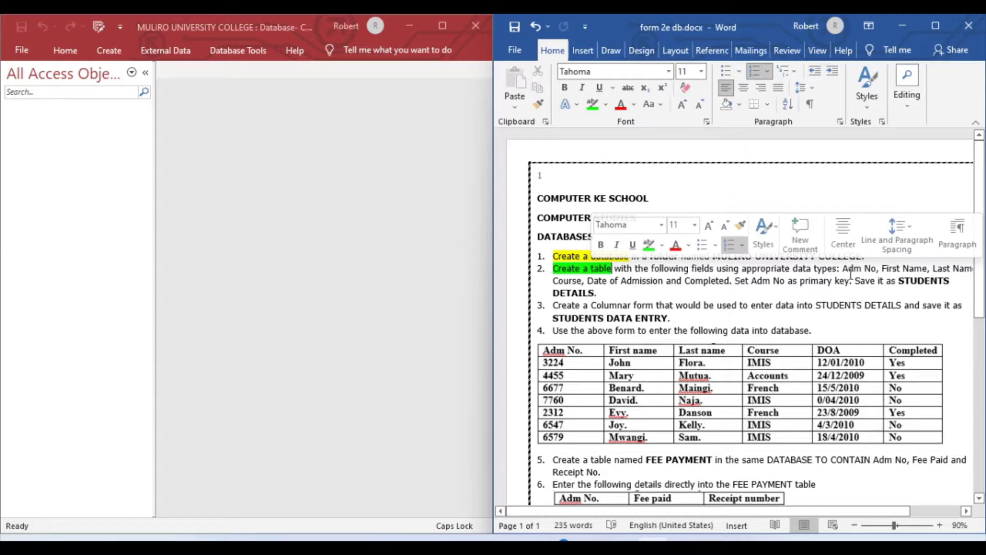
# - Underline the item 2 field list, from Adm No to Completed
pyautogui.moveTo(843, 268); pyautogui.dragTo(742, 275)
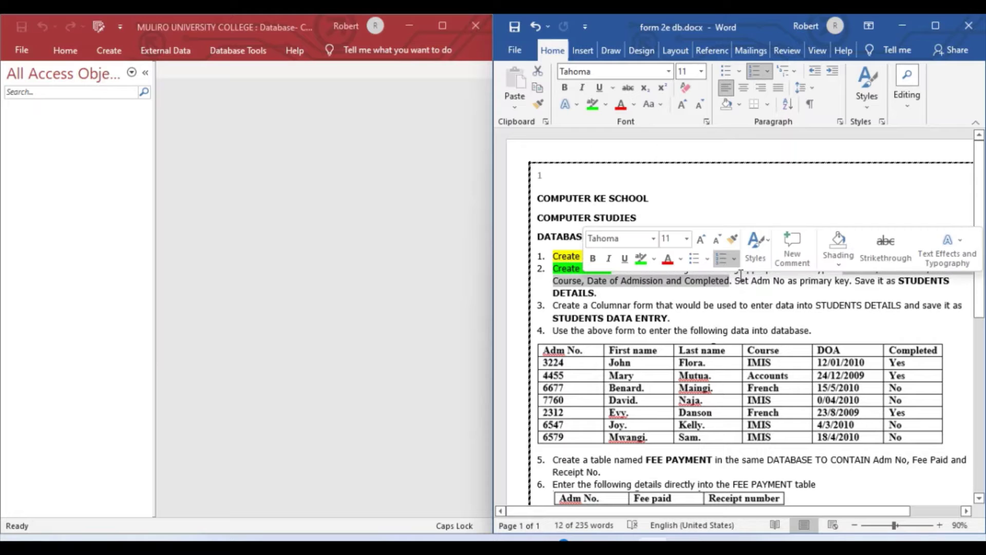
pyautogui.click(624, 259)
pyautogui.click(124, 36)
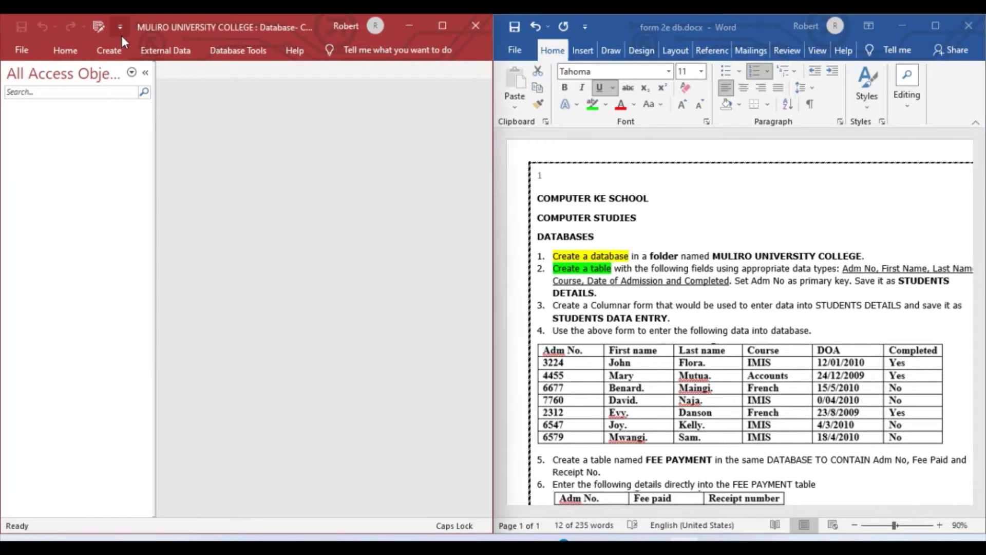
# - Start a new table in Design View with the fields Adm No and First Name
pyautogui.click(109, 49)
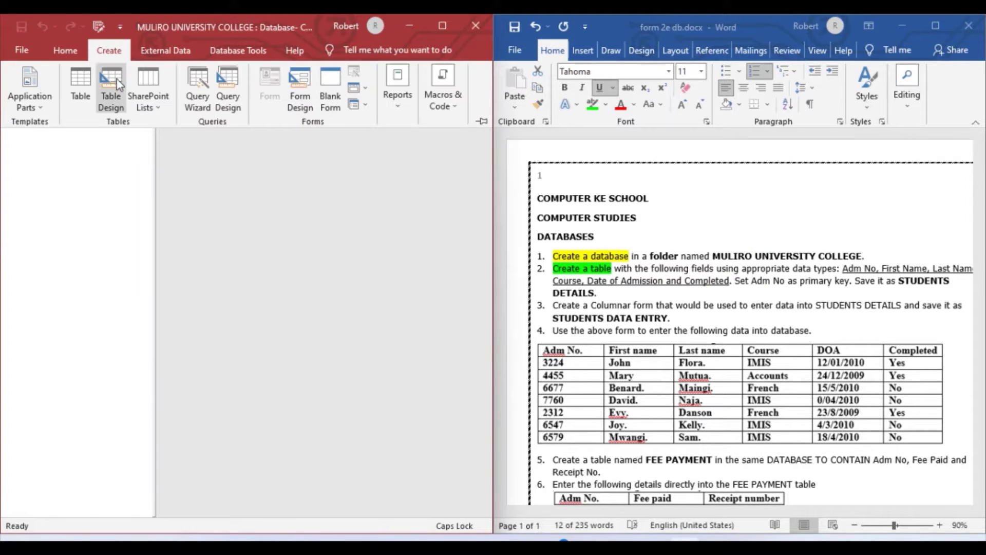
pyautogui.click(116, 79)
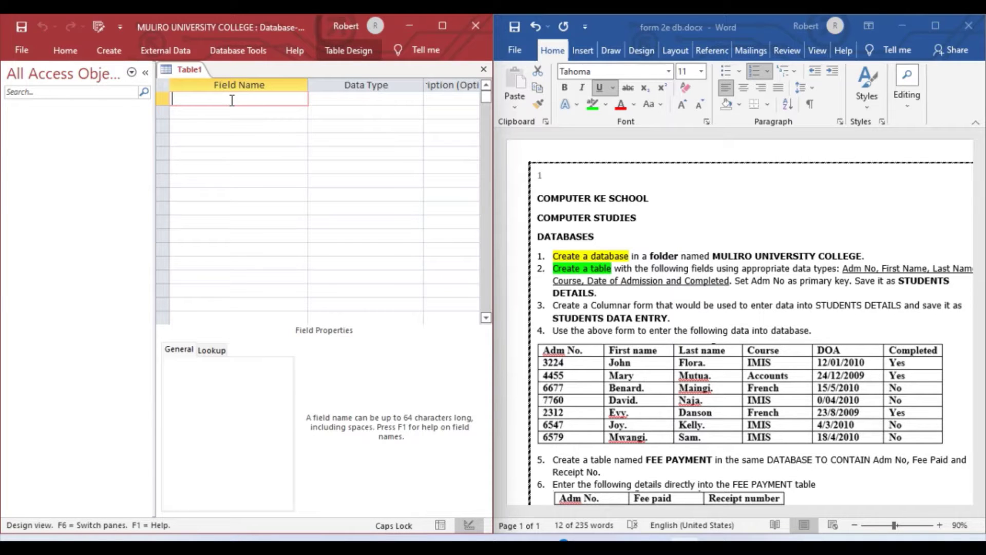
pyautogui.press('capslock')
pyautogui.write('Adm No')
pyautogui.press('Down')
pyautogui.write('First Nam')
pyautogui.press('Down')
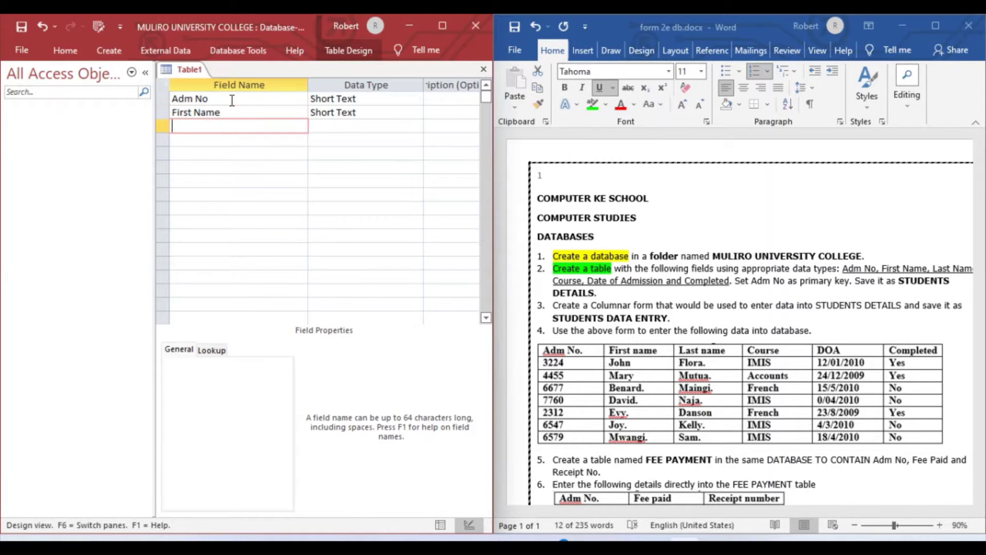
# - Add the fields Last Name, Course, Date of Admission and Completed
pyautogui.write('Last Name')
pyautogui.press('Down')
pyautogui.write('Course')
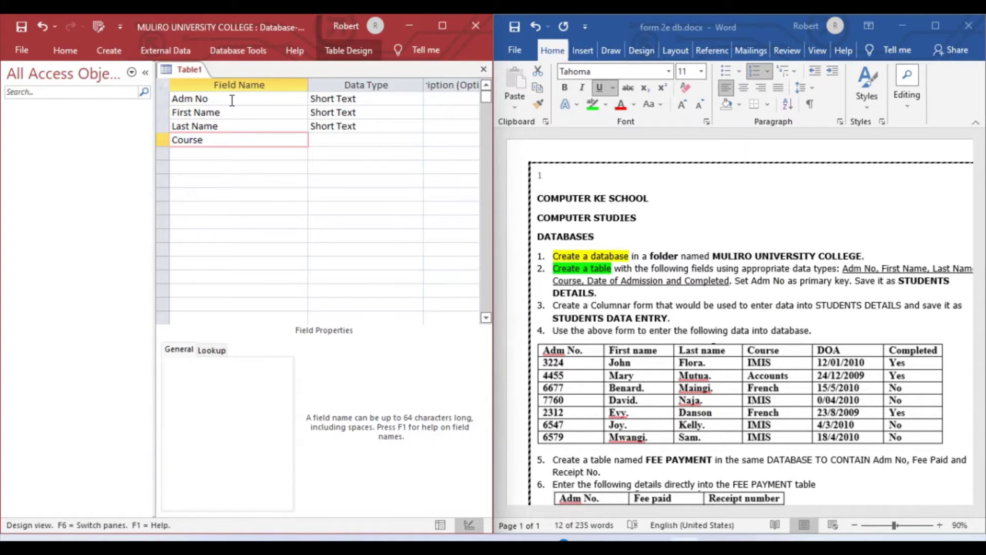
pyautogui.press('Down')
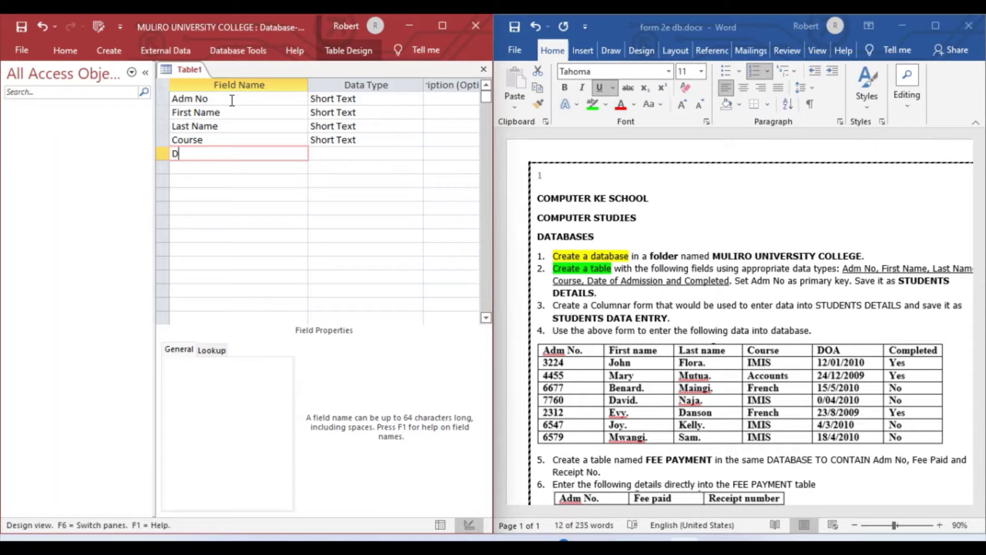
pyautogui.write('Date of Admission')
pyautogui.press('Down')
pyautogui.write('Completef')
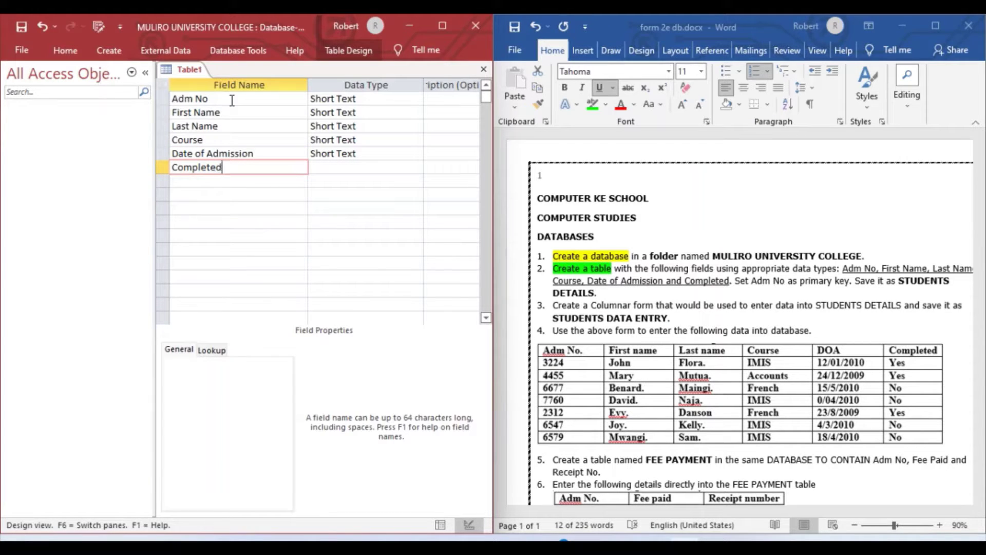
# - Change Date of Admission's data type to Date/Time and Completed's to Yes/No
pyautogui.click(343, 97)
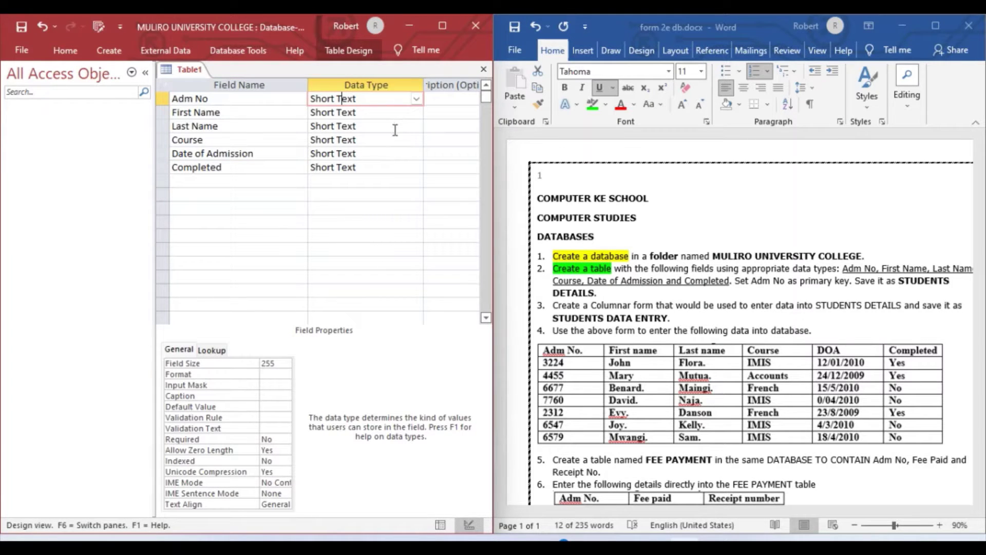
pyautogui.click(406, 158)
pyautogui.click(418, 155)
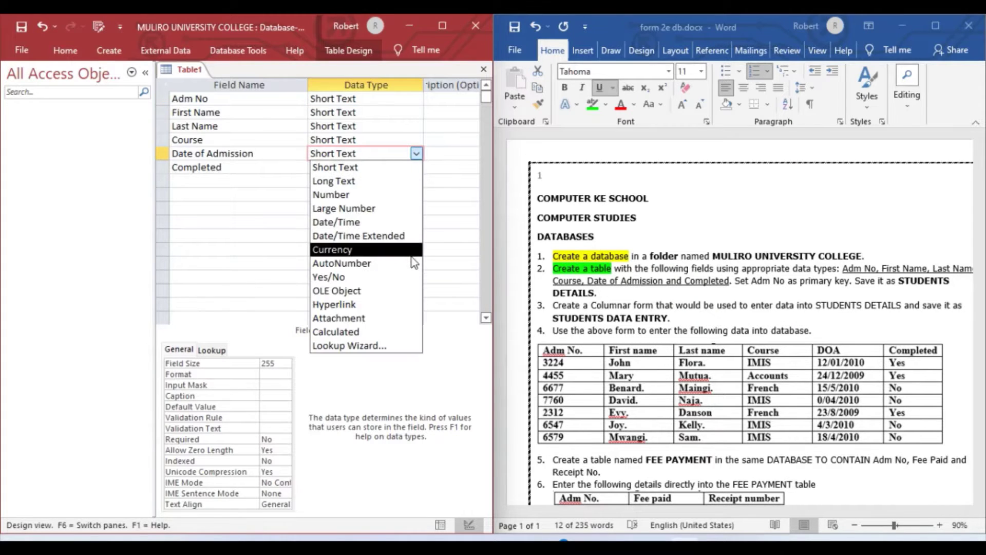
pyautogui.click(401, 222)
pyautogui.click(324, 166)
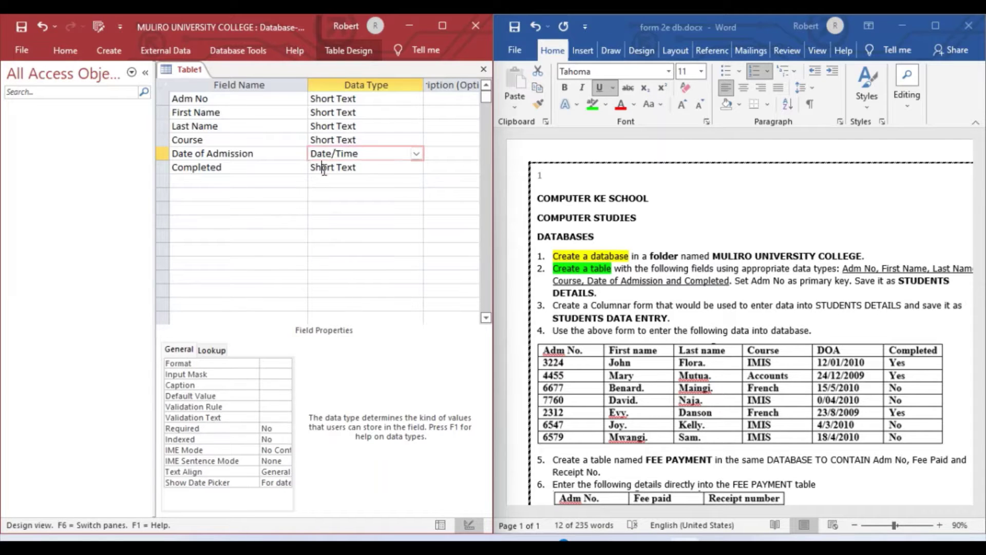
pyautogui.click(417, 168)
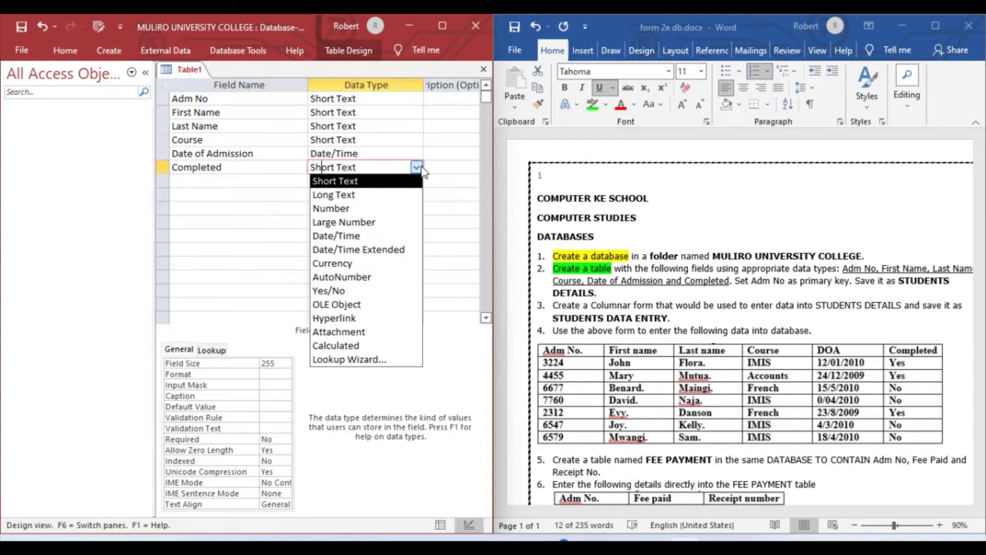
pyautogui.click(396, 291)
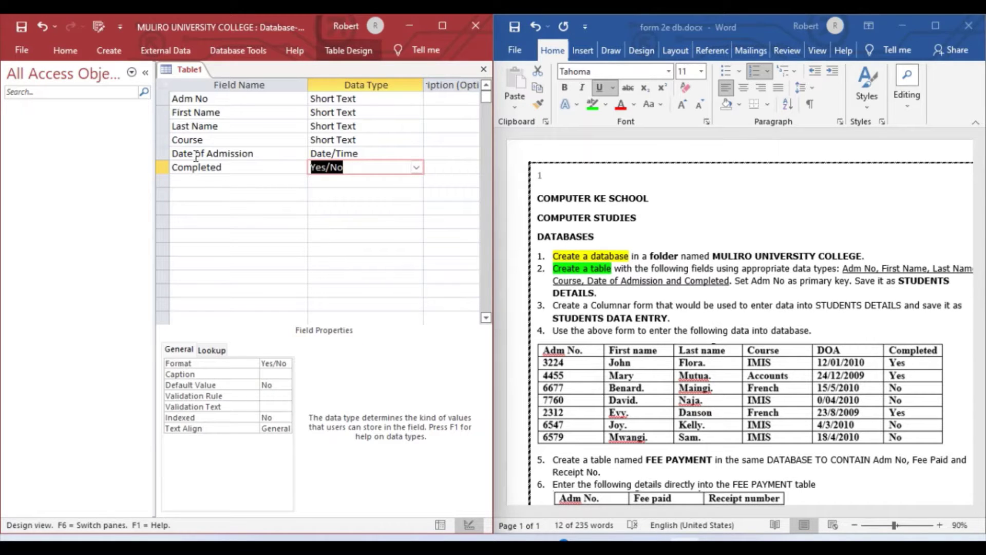
pyautogui.click(165, 100)
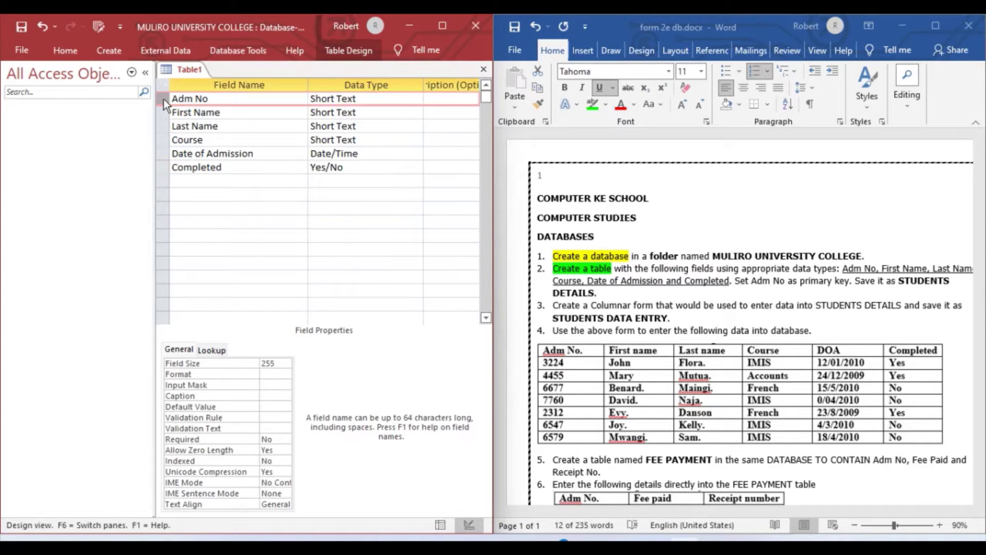
# - Set Adm No as the primary key and save the table as STUDENTS DETAILS
pyautogui.rightClick(164, 100)
pyautogui.click(177, 109)
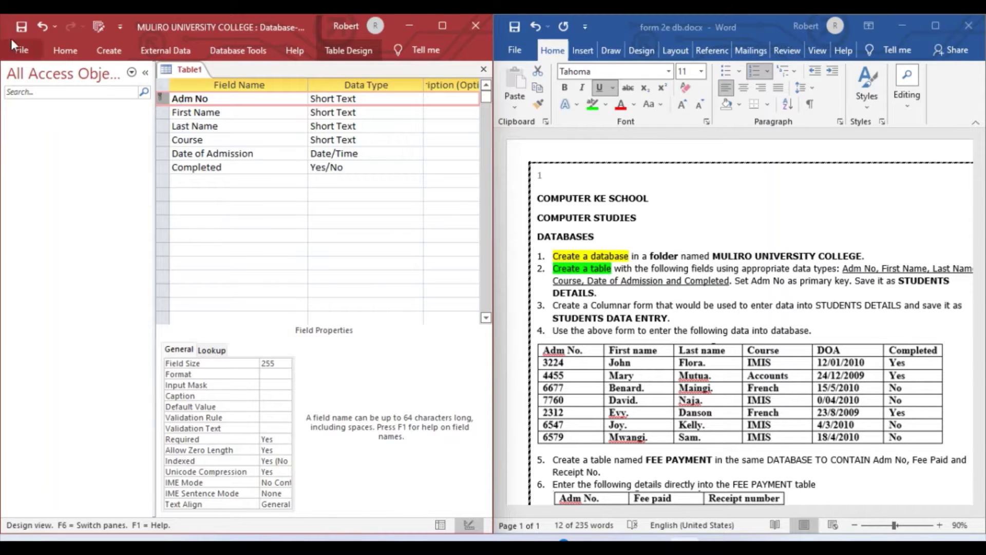
pyautogui.click(20, 27)
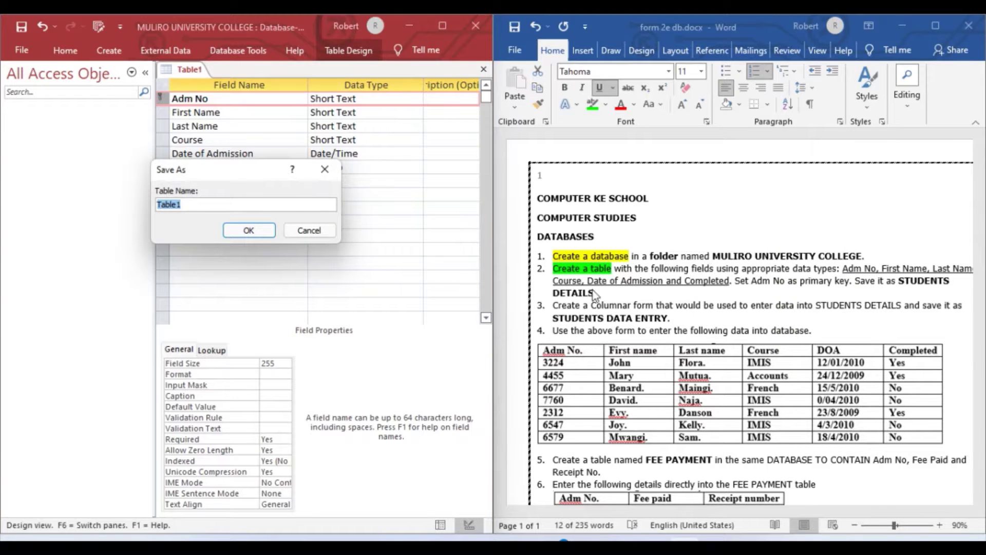
pyautogui.press('capslock')
pyautogui.write('STUDENTS DETAILS')
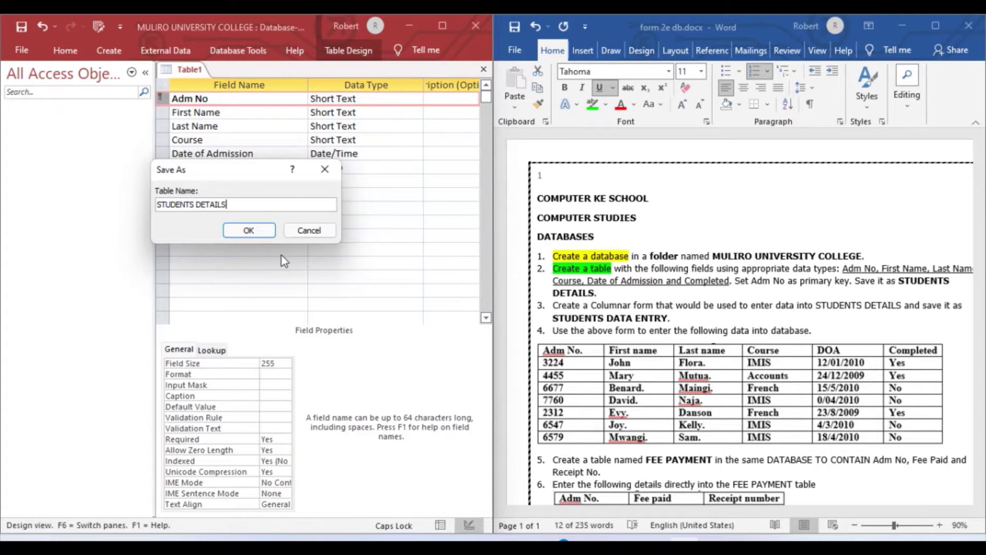
pyautogui.click(248, 230)
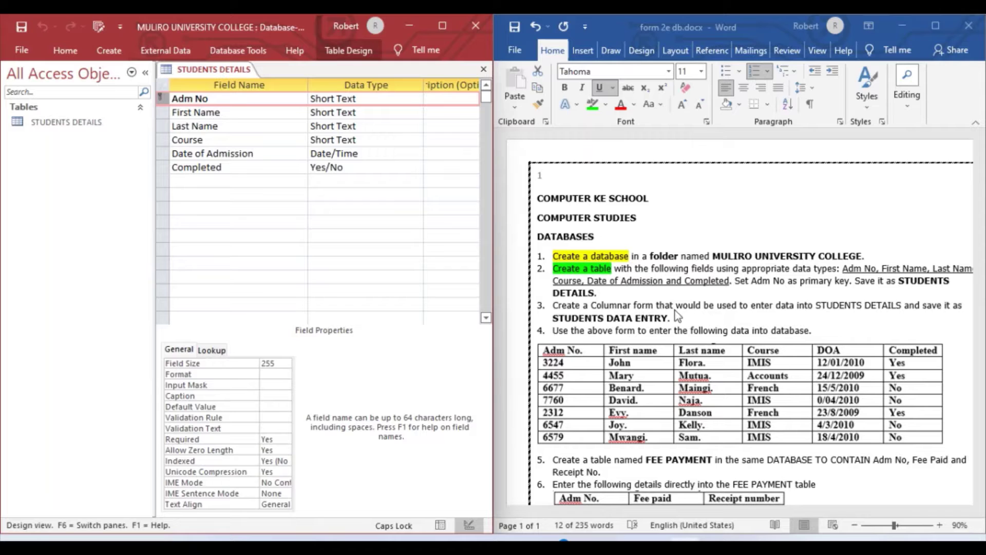
# - Highlight 'Create a Columnar form' in item 3 of the Word sheet in turquoise
pyautogui.hotkey('alt', 'Tab')
pyautogui.moveTo(555, 310); pyautogui.dragTo(642, 305)
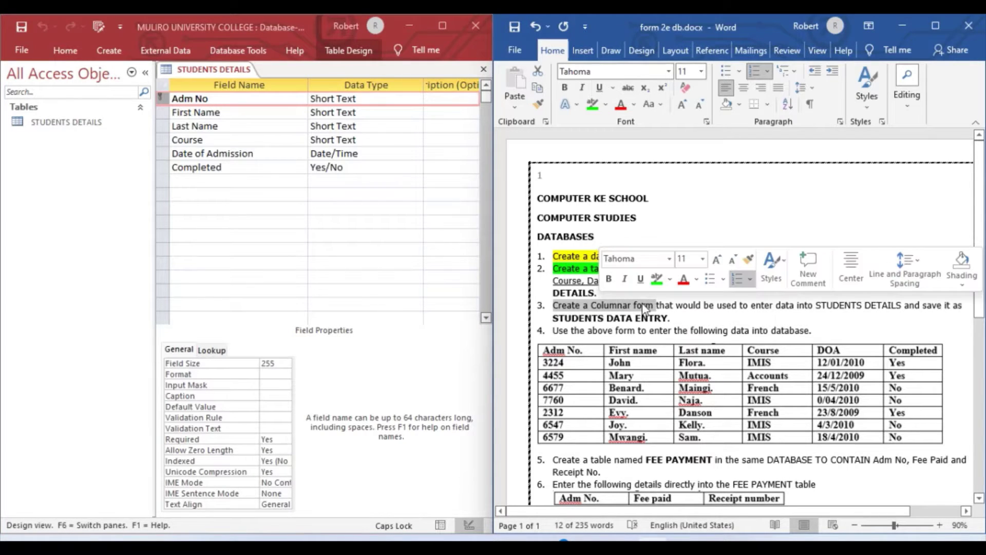
pyautogui.click(670, 279)
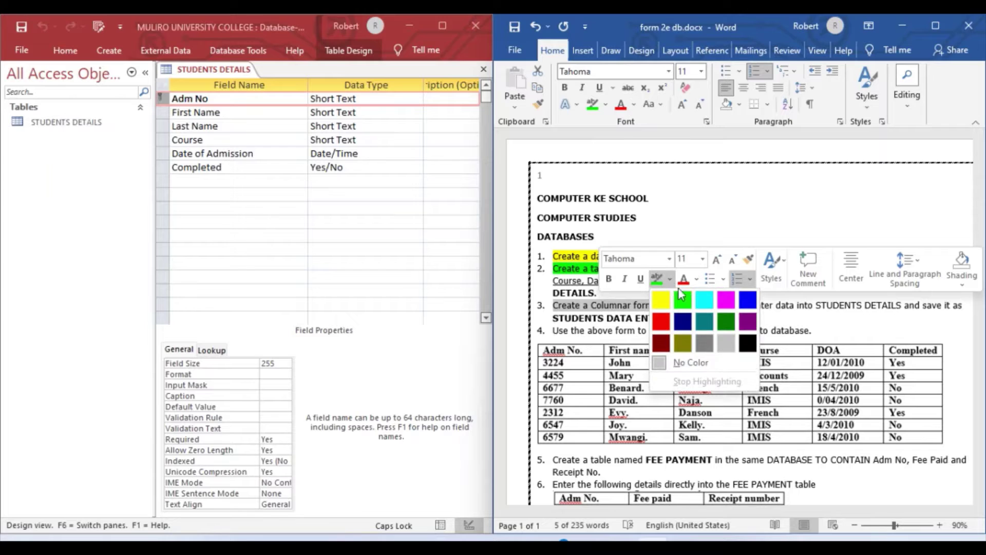
pyautogui.click(704, 299)
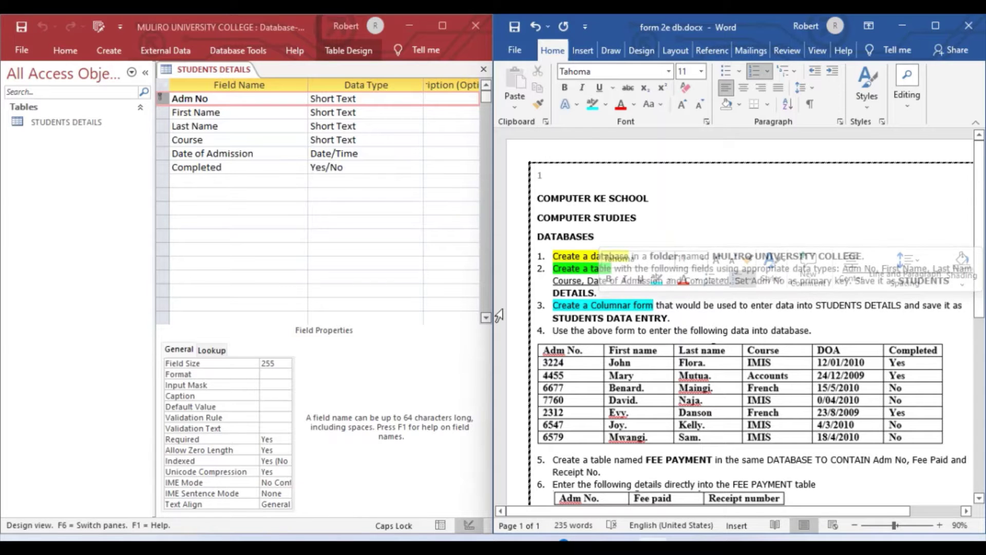
# - Build a Columnar form with the Form Wizard from all STUDENTS DETAILS fields, titled STUDENTS DATA ENTRY
pyautogui.doubleClick(64, 119)
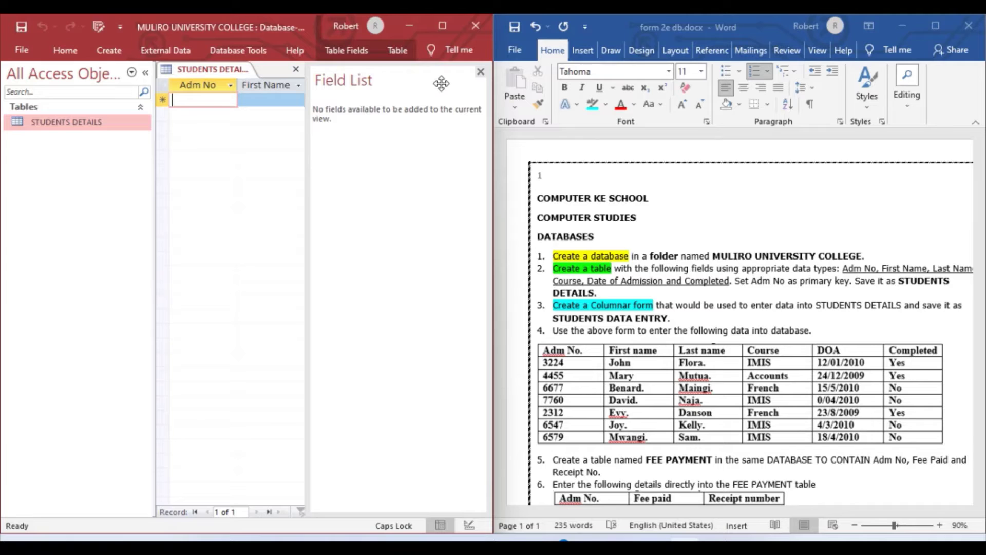
pyautogui.click(481, 72)
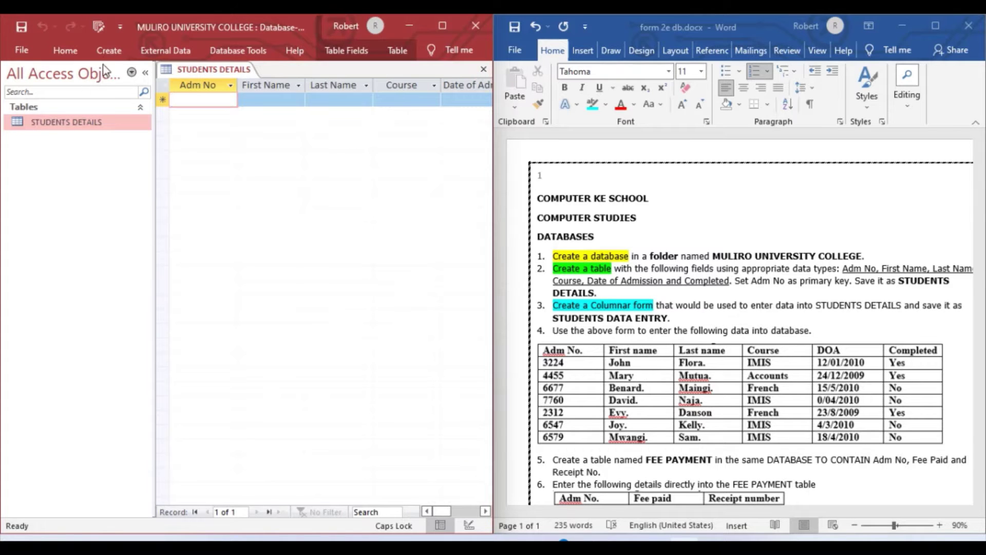
pyautogui.click(107, 50)
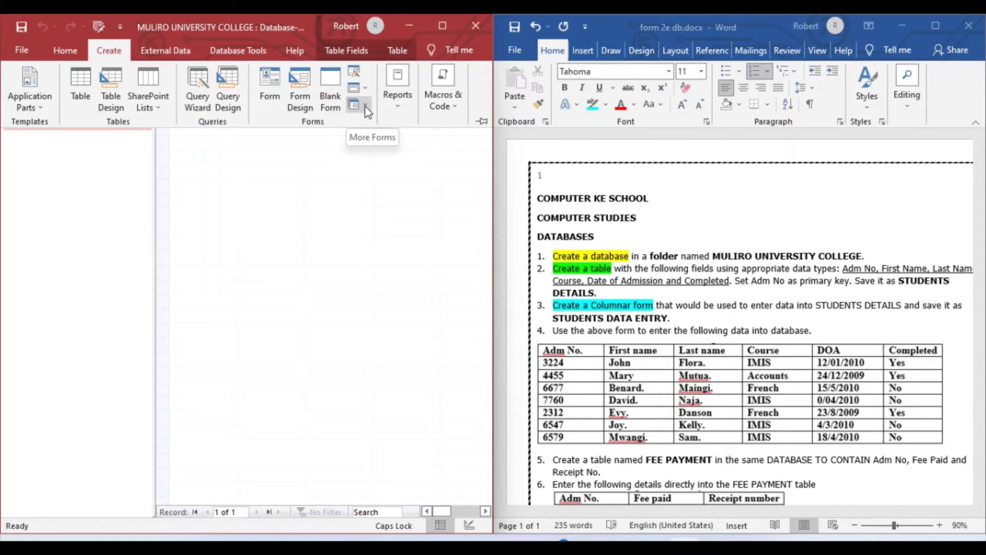
pyautogui.click(357, 76)
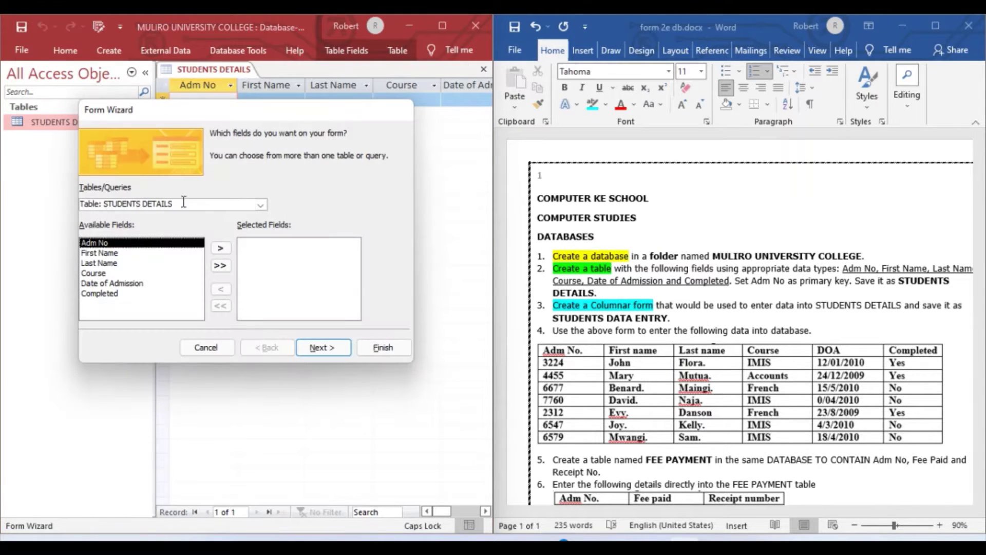
pyautogui.click(221, 267)
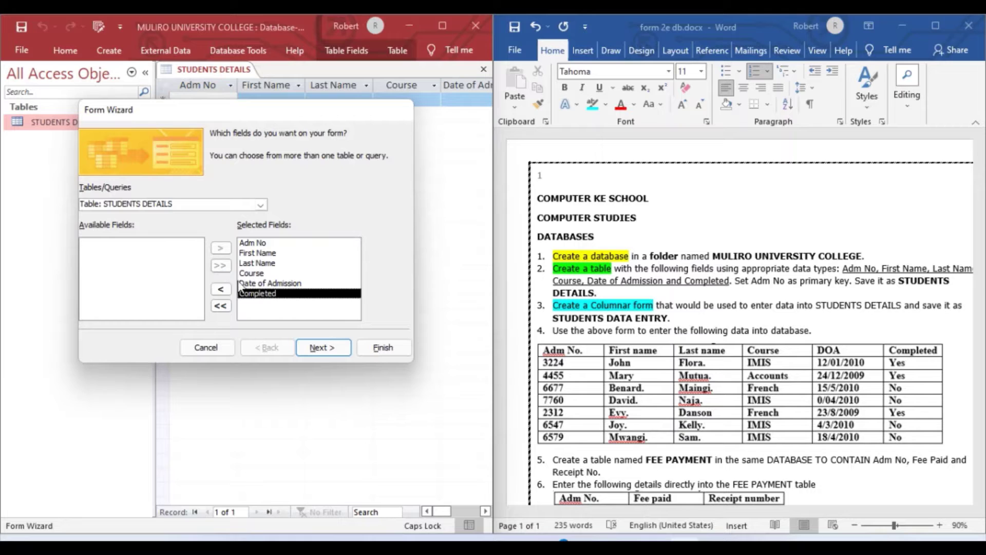
pyautogui.click(322, 348)
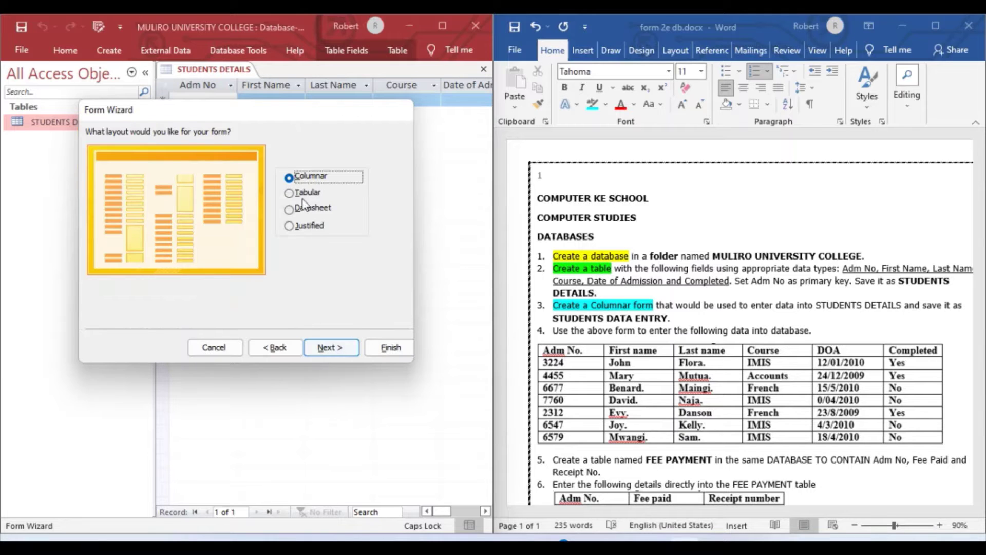
pyautogui.click(338, 348)
pyautogui.click(290, 148)
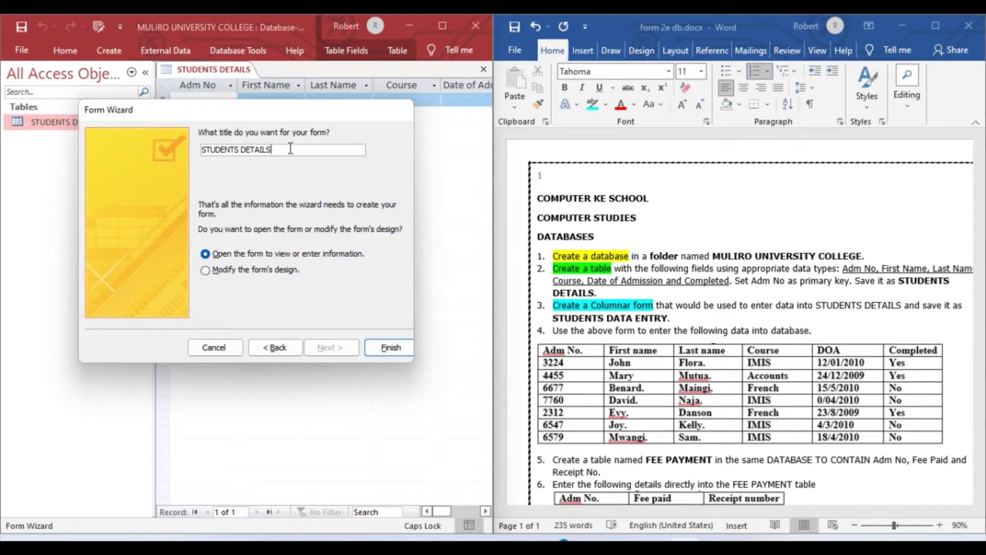
pyautogui.press('BackSpace')
pyautogui.press('BackSpace')
pyautogui.click(391, 347)
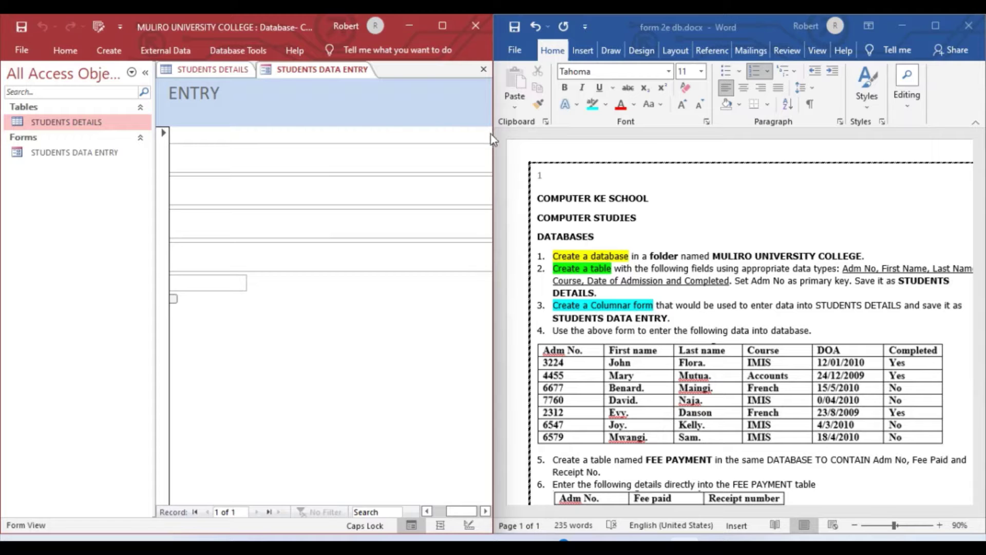
# - Widen the Access window, hide the Navigation Pane, and enter the student's admission number
pyautogui.moveTo(502, 138); pyautogui.dragTo(630, 126)
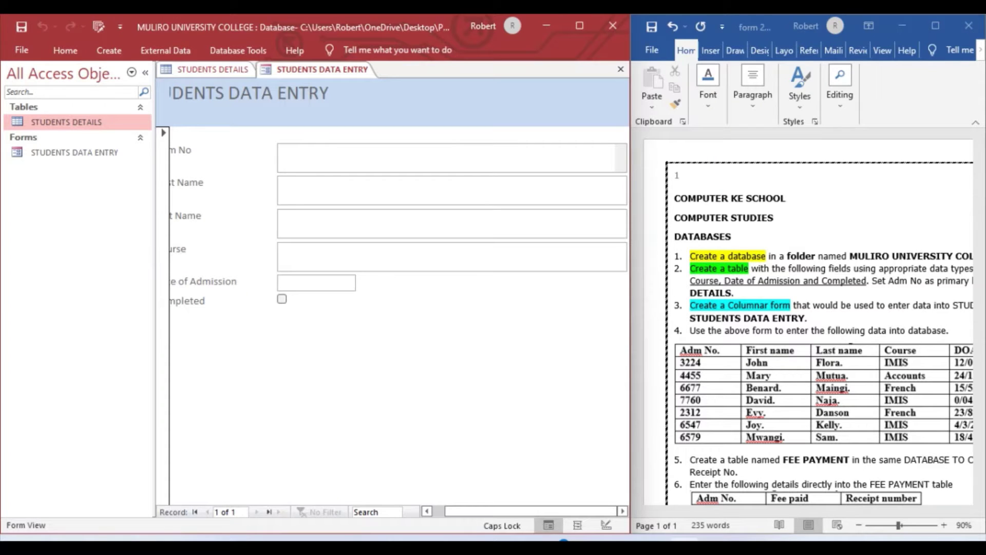
pyautogui.press('F11')
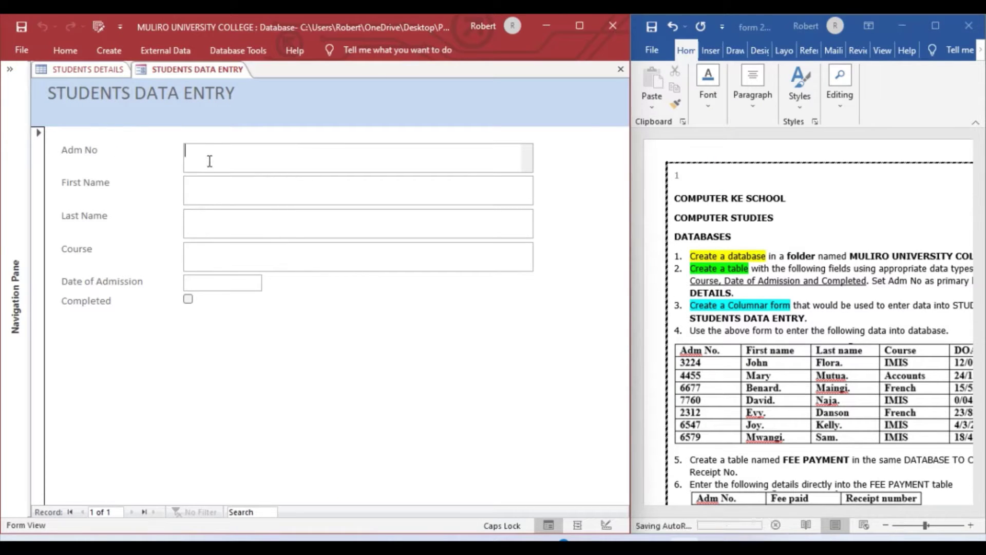
pyautogui.write('3225')
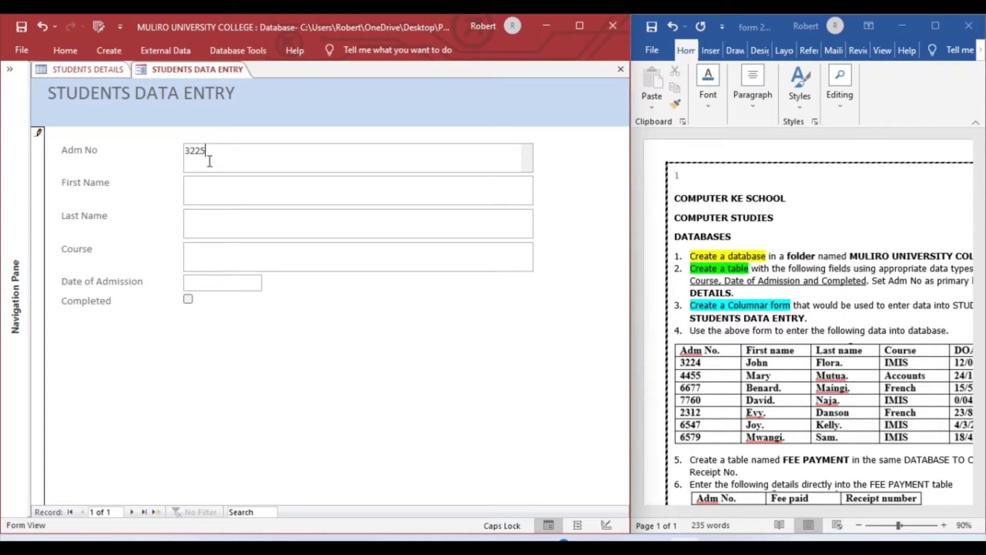
pyautogui.press('BackSpace')
pyautogui.write('4')
pyautogui.press('Return')
# - Enter the student's first and last name and the course IMIS
pyautogui.click(211, 194)
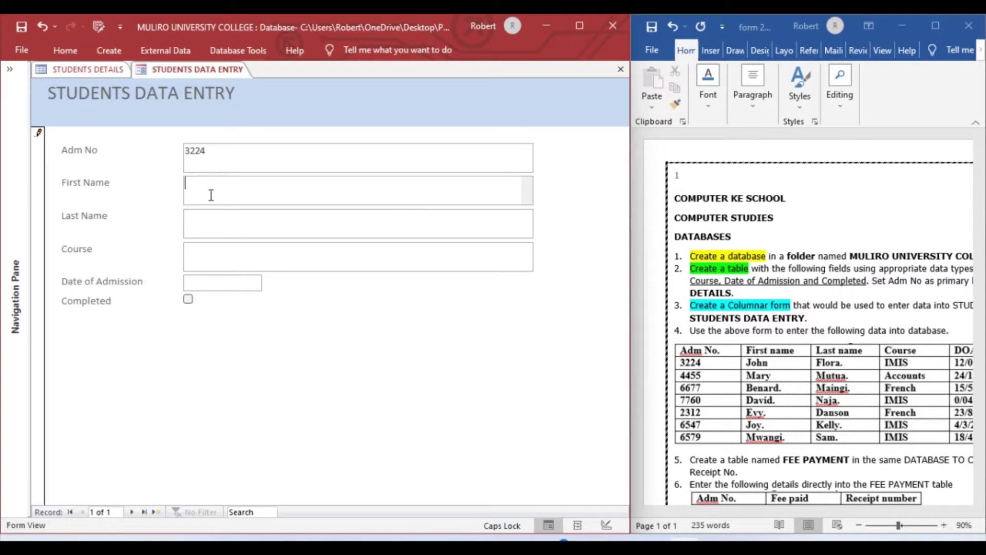
pyautogui.press('capslock')
pyautogui.click(218, 222)
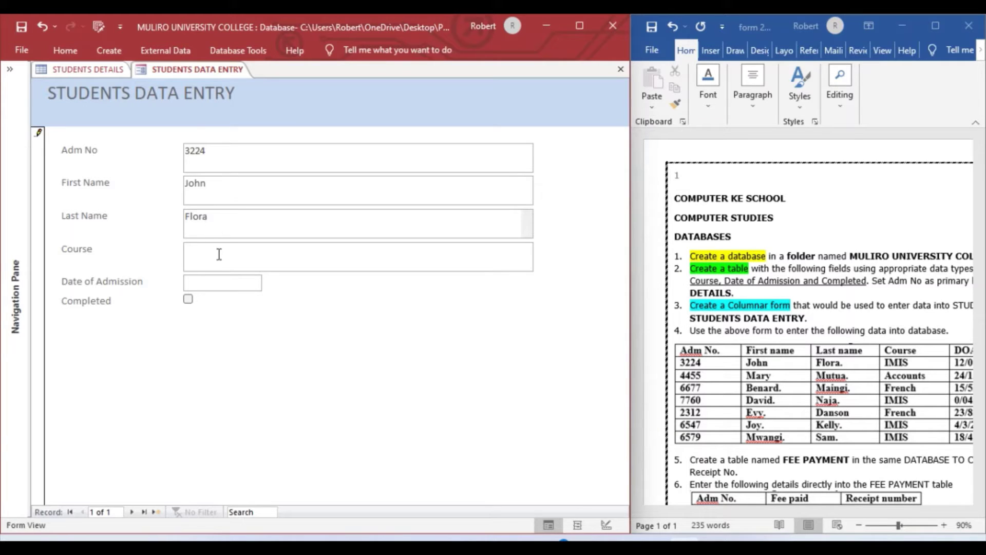
pyautogui.click(220, 256)
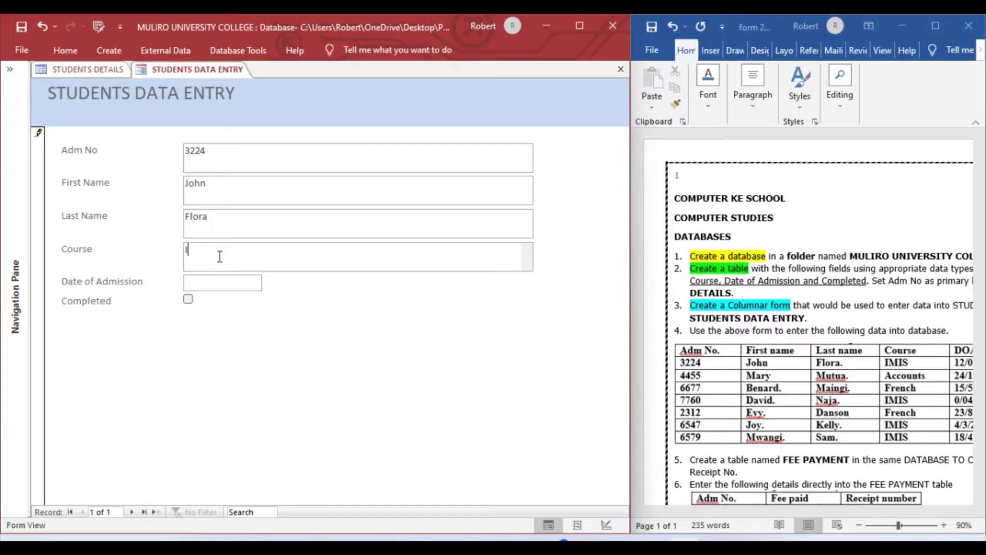
pyautogui.write('IMIS')
# - Enter the admission date 12/01/2010 and tick Completed
pyautogui.click(220, 282)
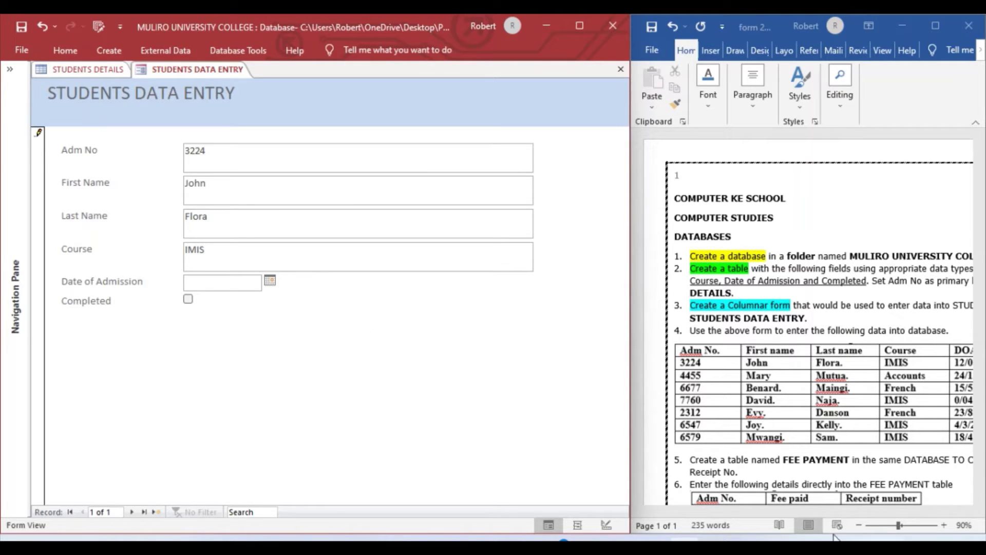
pyautogui.click(858, 525)
pyautogui.click(859, 525)
pyautogui.click(858, 525)
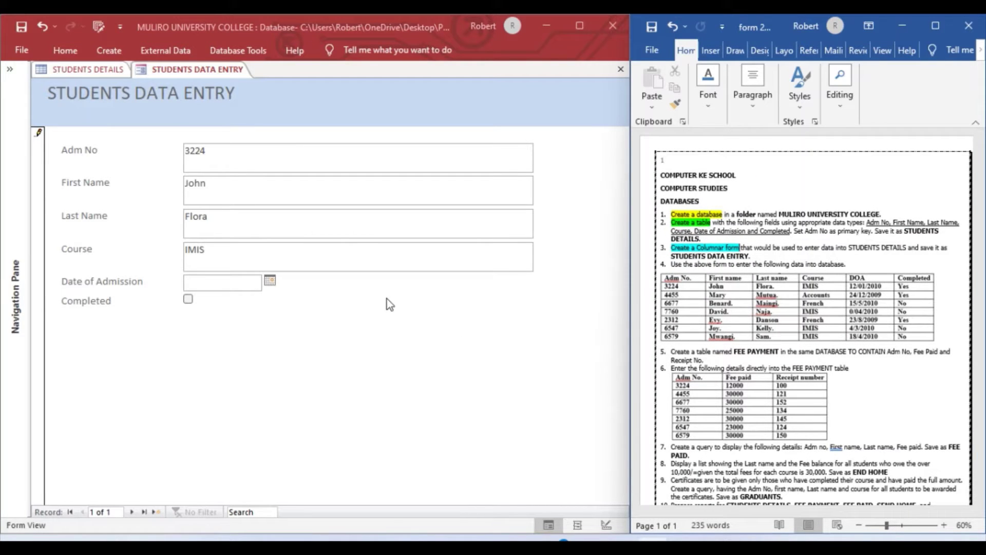
pyautogui.click(213, 281)
pyautogui.write('12')
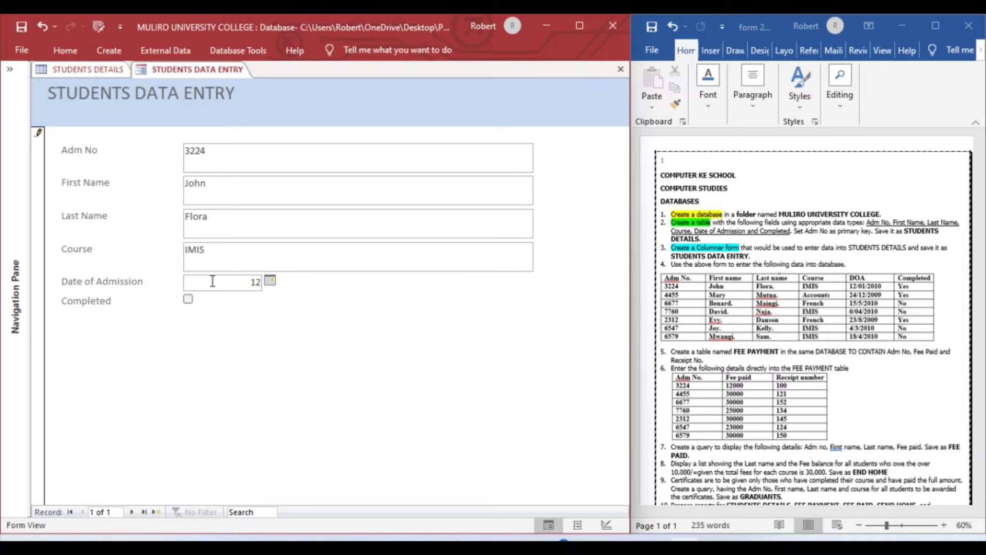
pyautogui.write('/01/2010')
pyautogui.click(190, 300)
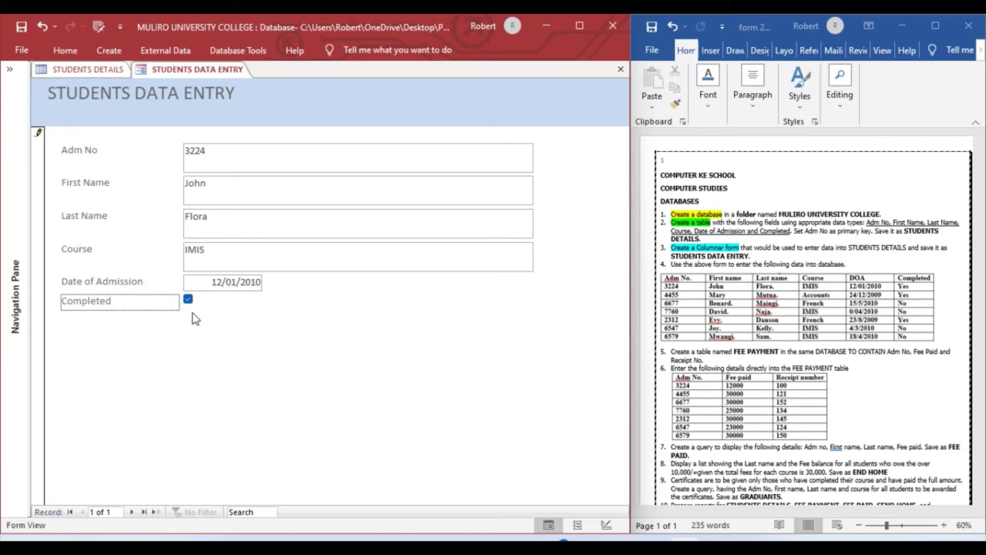
# - Save the first record and start a second with Adm No 4455 and the student's first and last name
pyautogui.press('Tab')
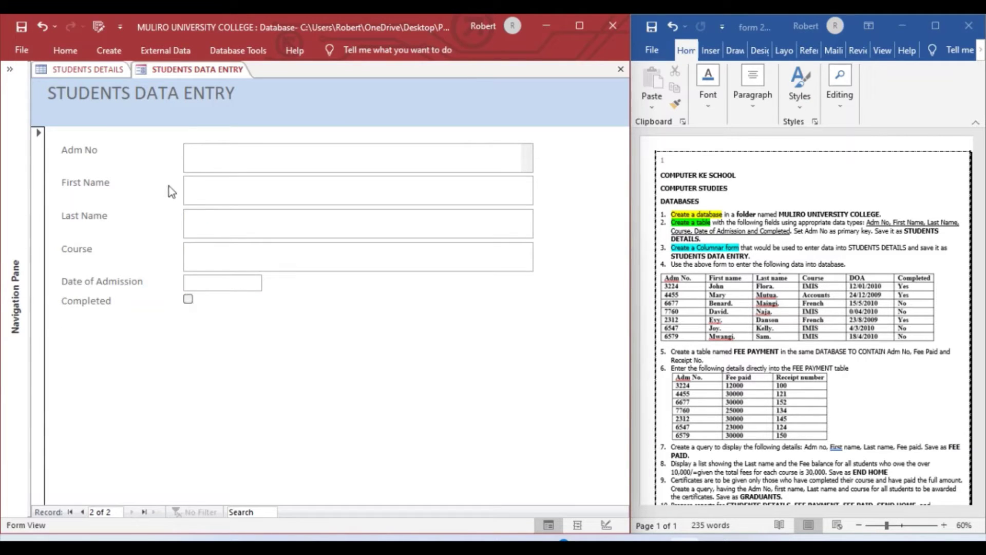
pyautogui.write('4455')
pyautogui.click(201, 199)
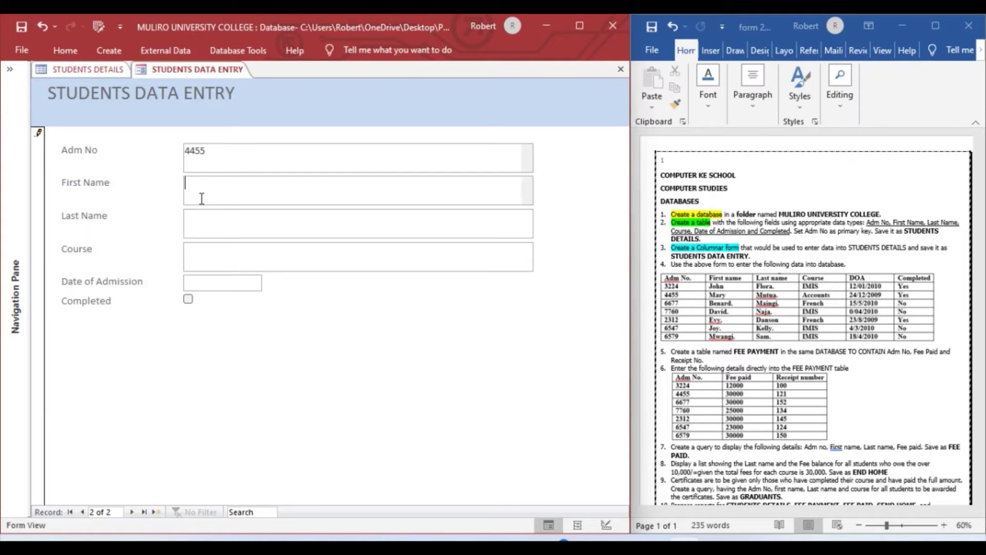
pyautogui.click(201, 227)
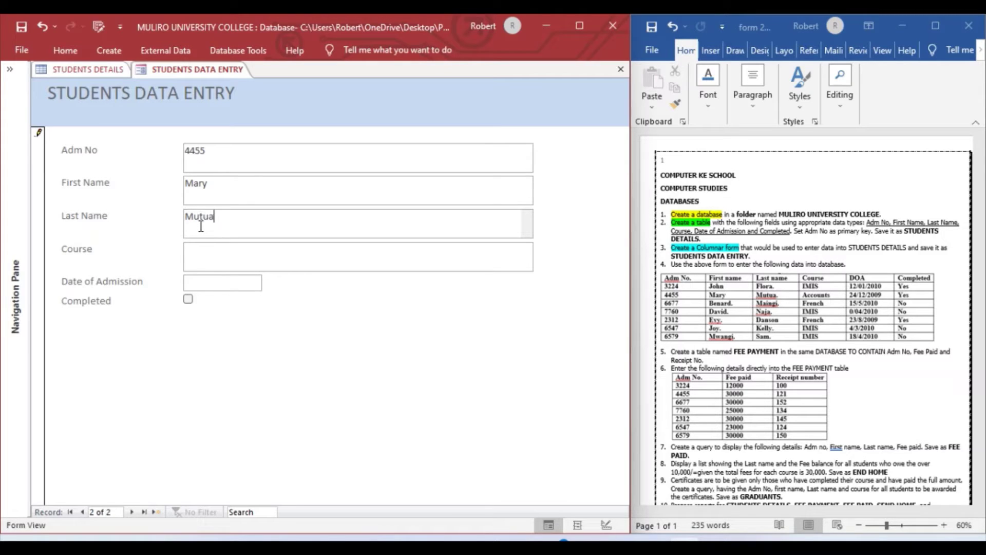
# - Give the second student course Accounts, admission date 24/12/2009, tick Completed, and save the record
pyautogui.click(203, 261)
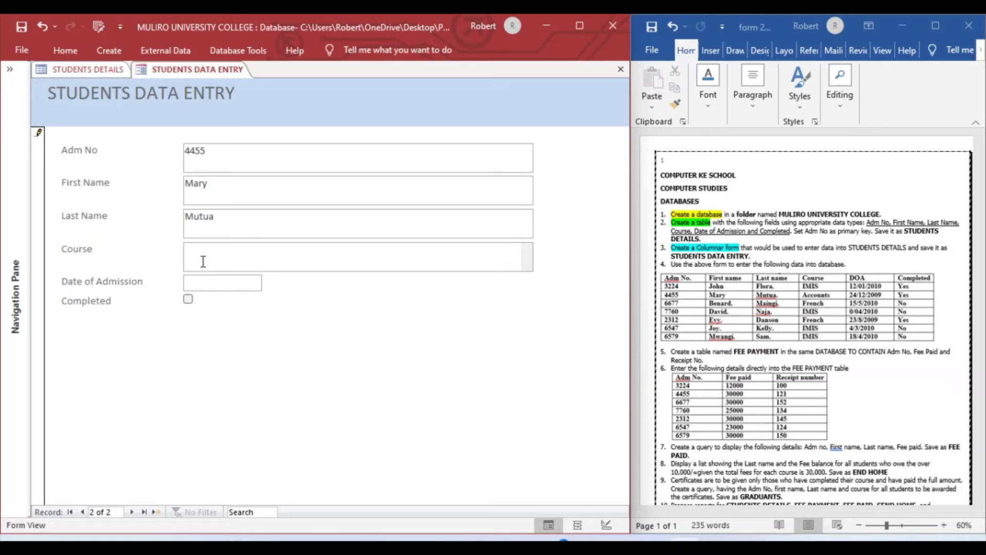
pyautogui.write('Accounts')
pyautogui.click(204, 283)
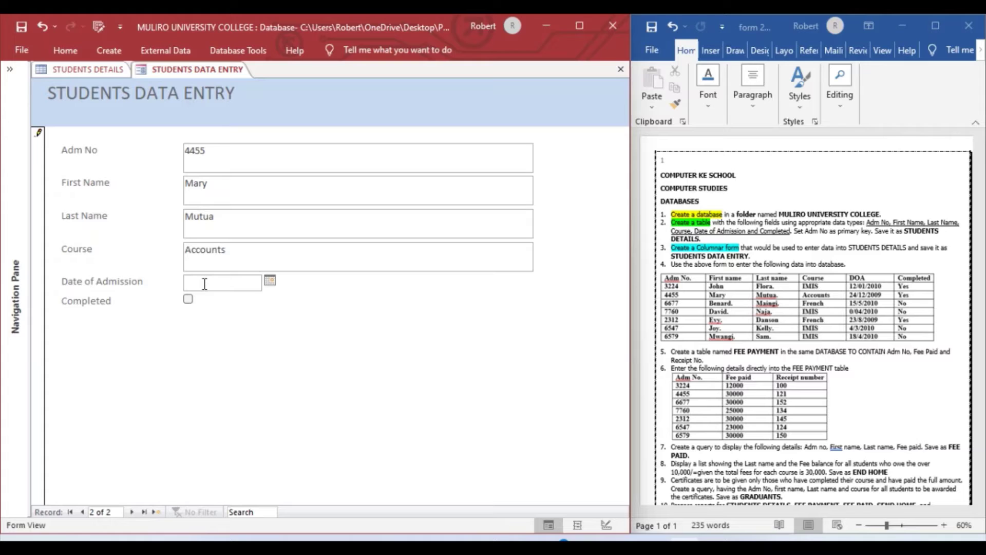
pyautogui.write('24/12/2009')
pyautogui.click(189, 300)
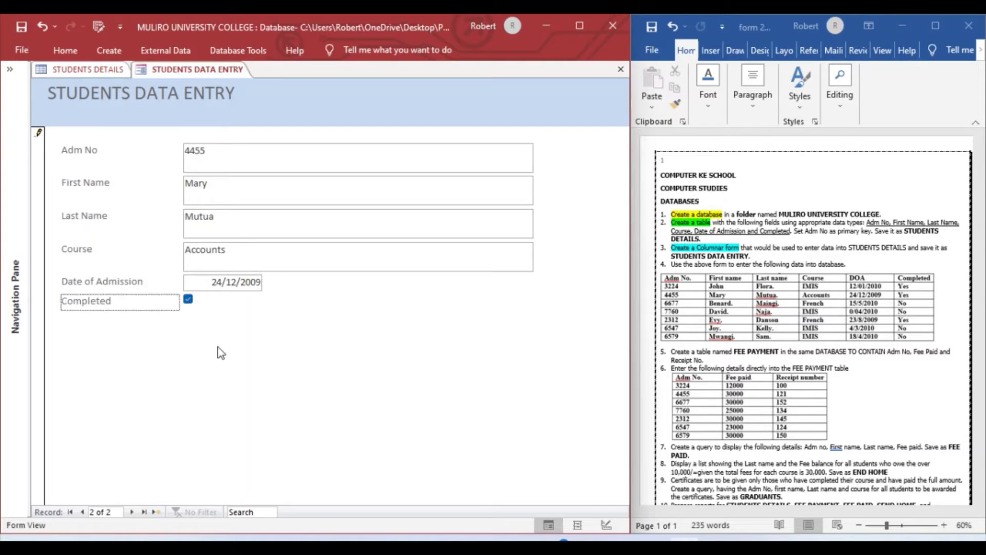
pyautogui.press('Tab')
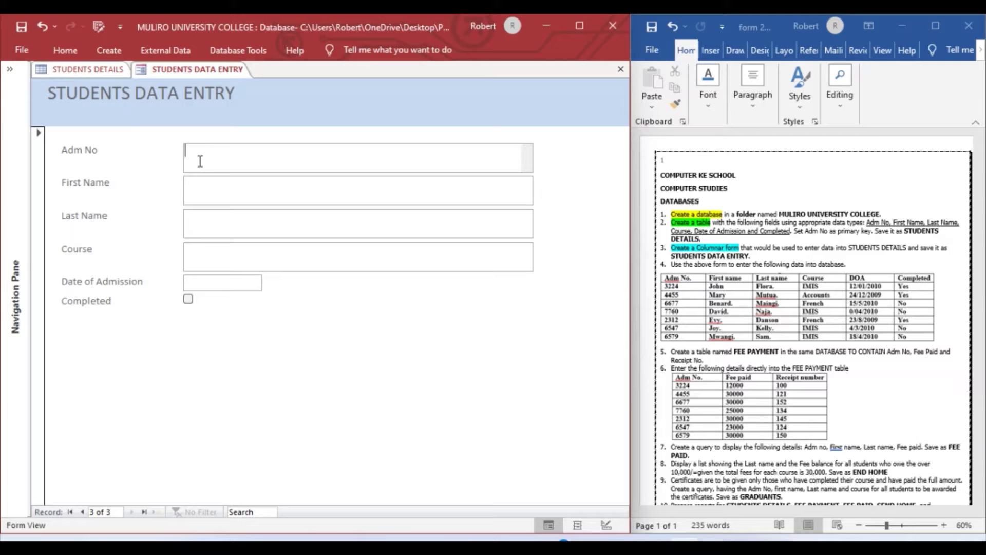
# - Start the third record with Adm No 6677 and the student's first and last name
pyautogui.write('6677')
pyautogui.click(206, 199)
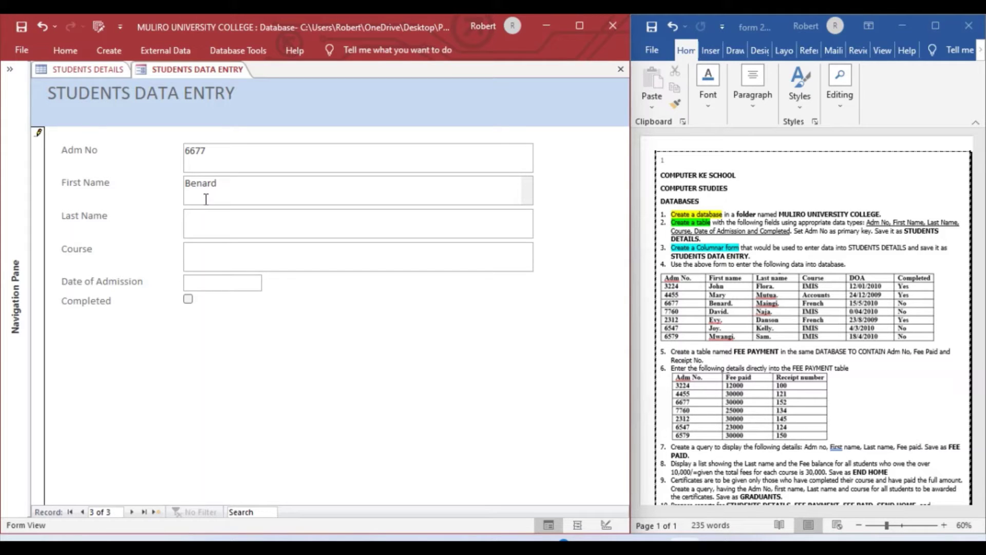
pyautogui.click(206, 219)
# - Give the third student course French, admitted 15/5/2010, leave Completed unticked, and save
pyautogui.click(211, 258)
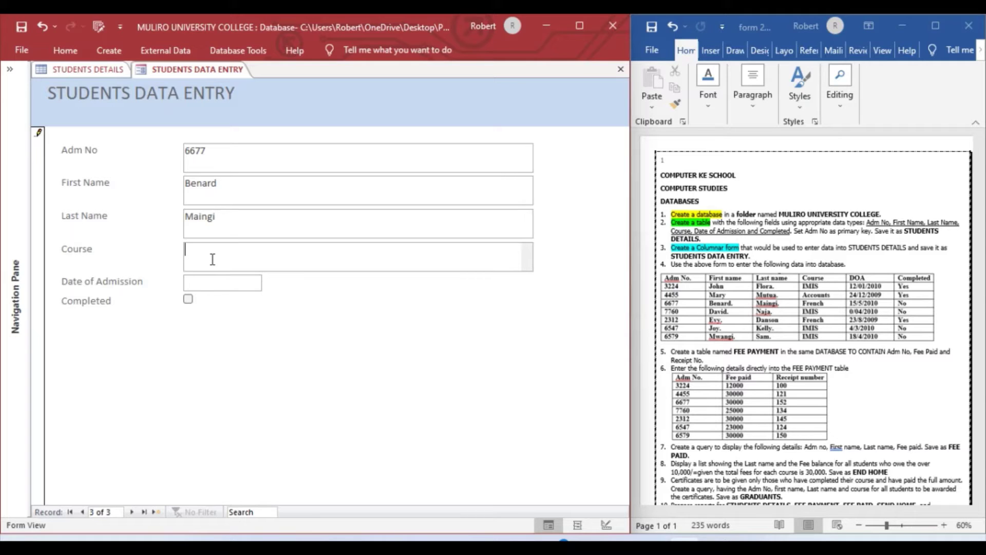
pyautogui.write('French')
pyautogui.click(217, 282)
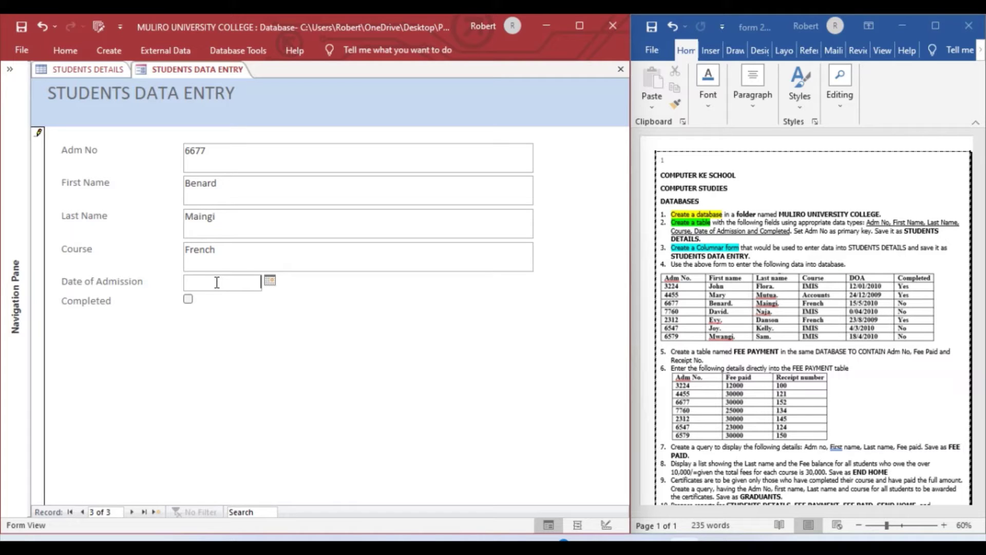
pyautogui.write('15/5/2010')
pyautogui.press('Tab')
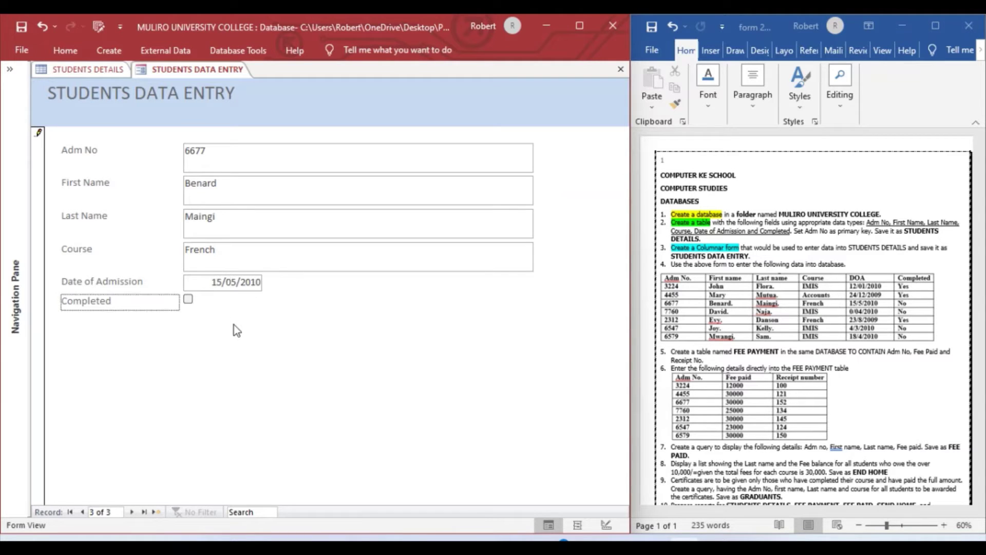
pyautogui.press('Tab')
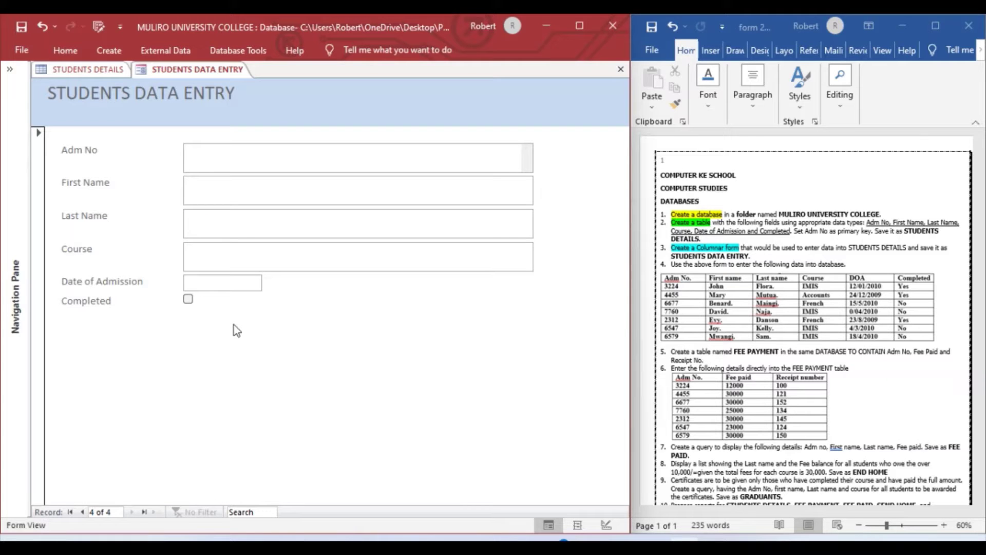
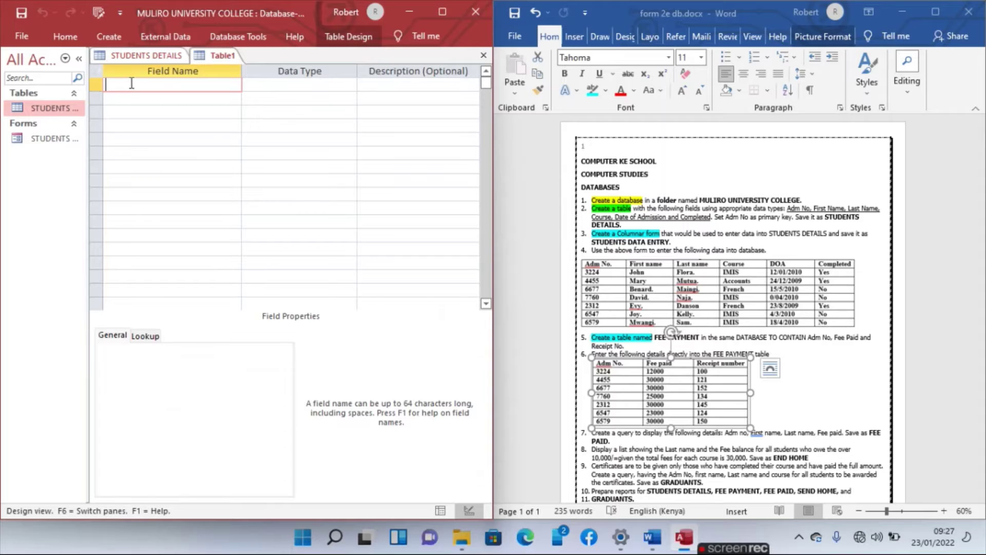
# - Enter the field names Adm No, Fee Paid and Receipt No in the new table design
pyautogui.write('Adm No')
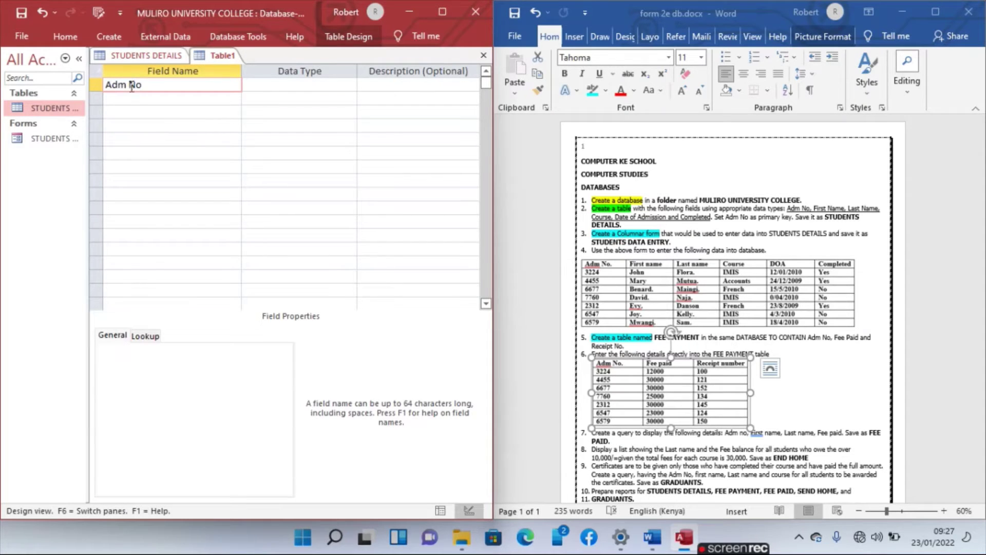
pyautogui.click(136, 98)
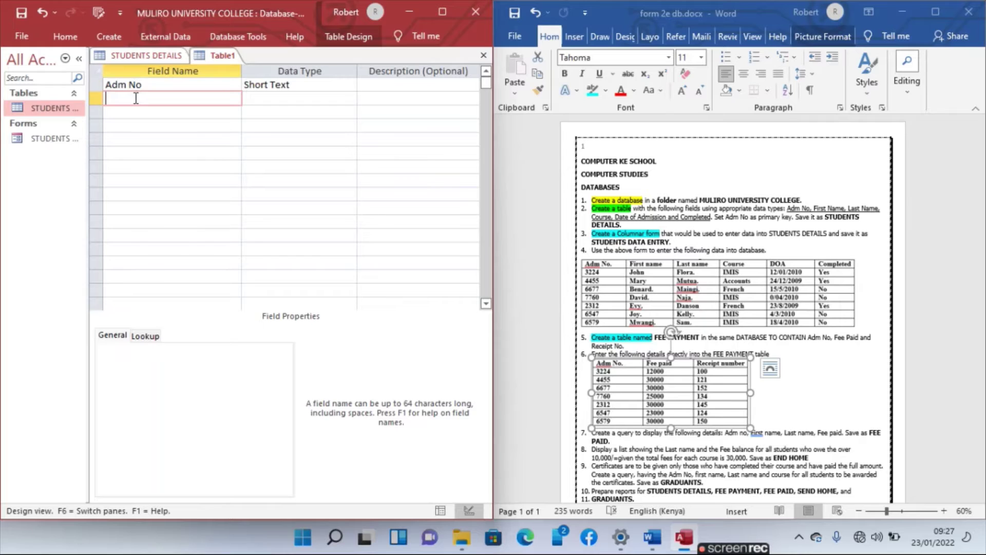
pyautogui.write('Fee Paid')
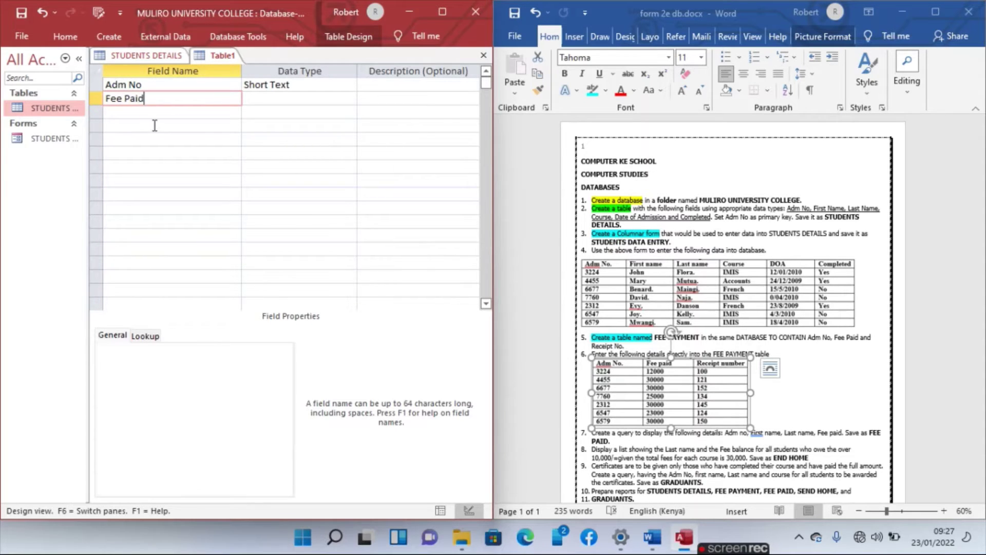
pyautogui.click(151, 111)
pyautogui.write('Receipt No')
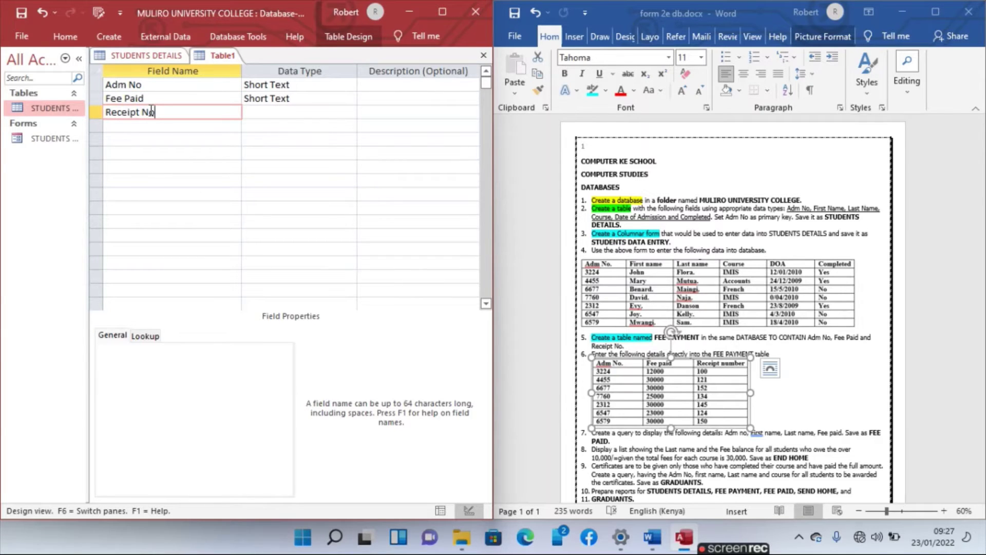
# - Set the Fee Paid field's data type to Currency
pyautogui.click(260, 111)
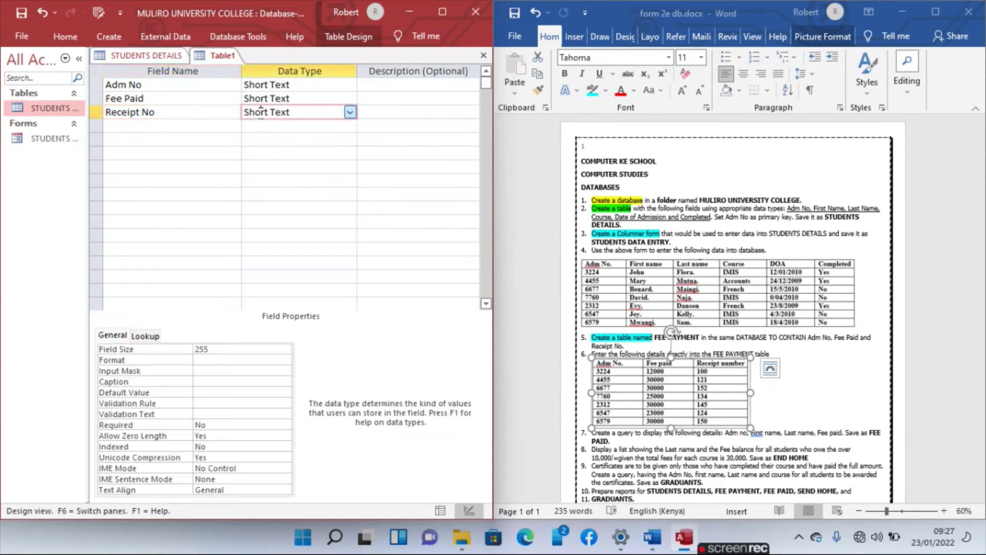
pyautogui.click(265, 83)
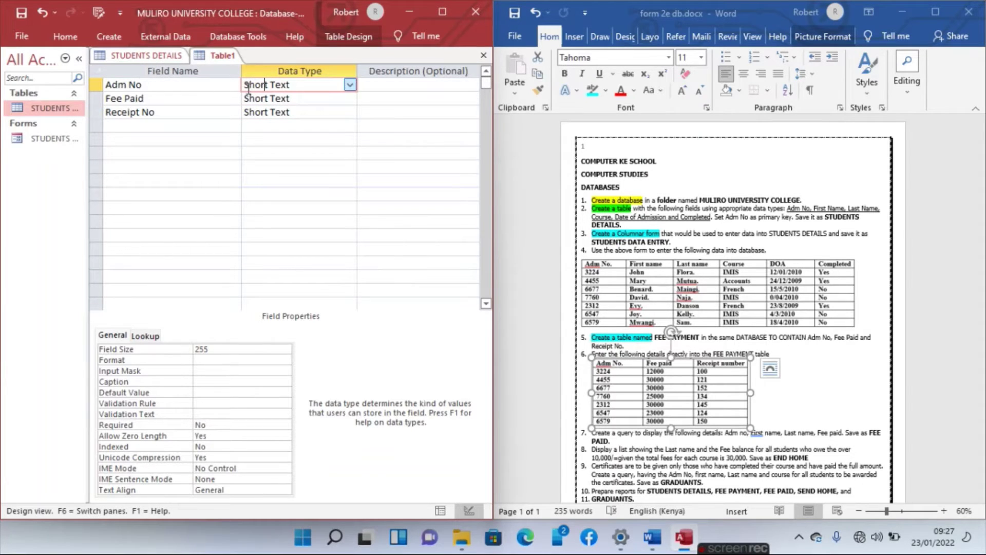
pyautogui.click(272, 99)
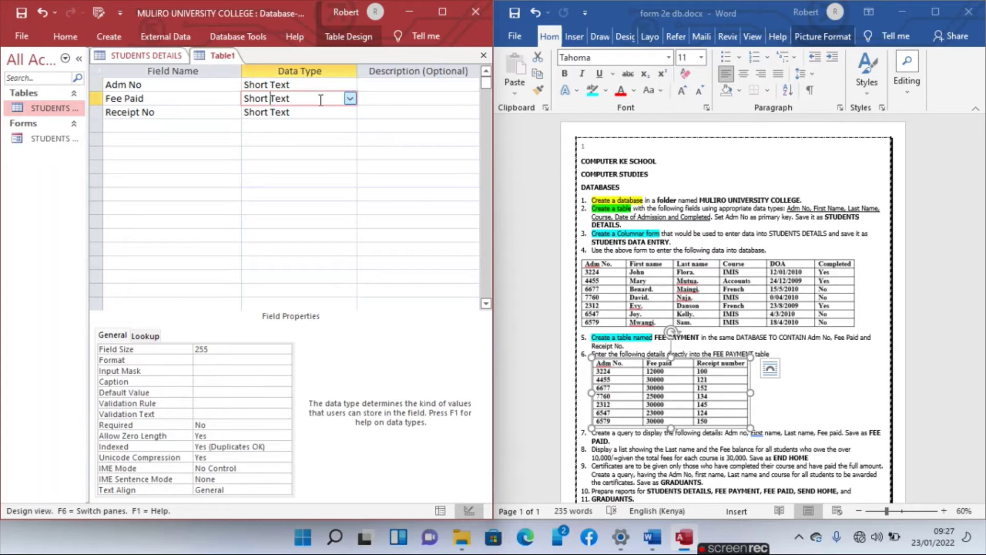
pyautogui.click(350, 98)
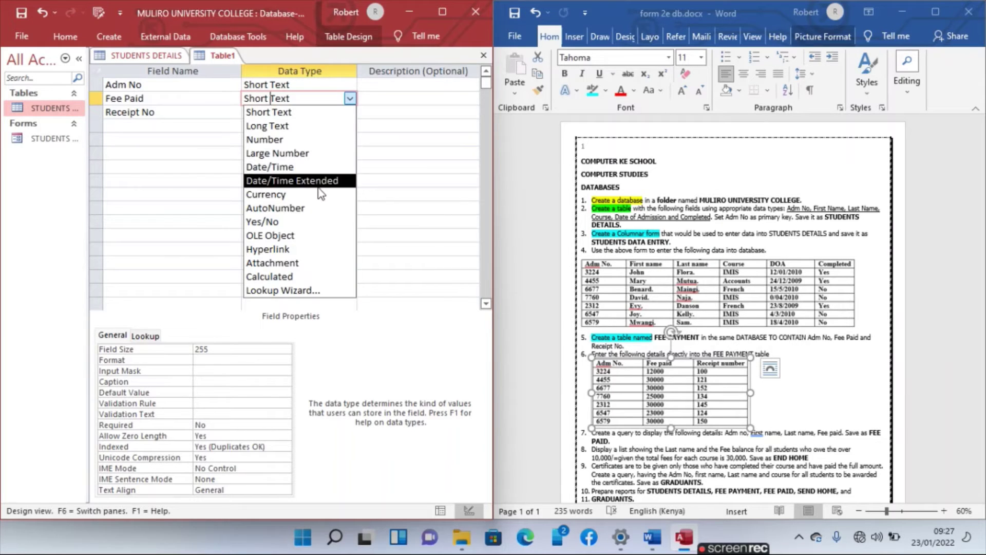
pyautogui.click(321, 194)
pyautogui.click(335, 113)
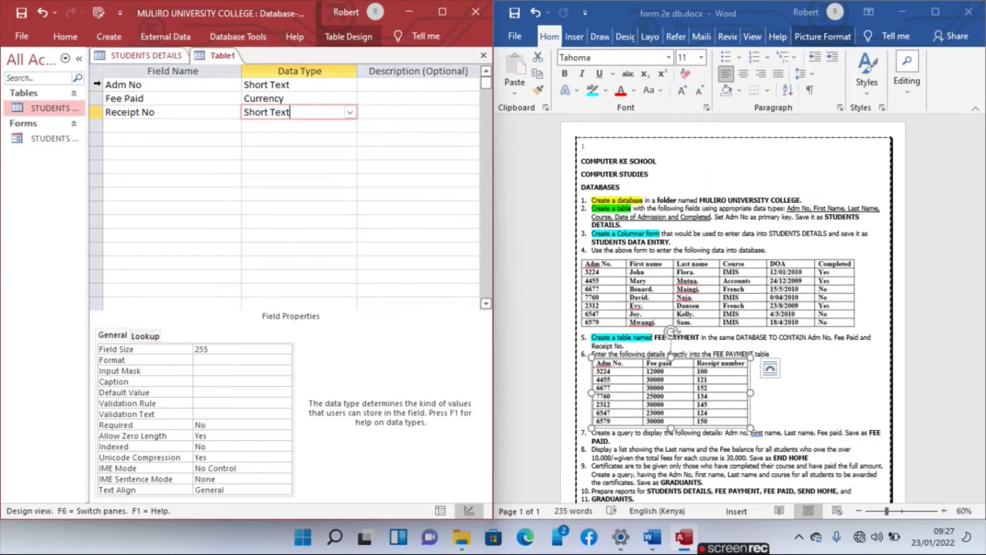
# - Make Receipt No the table's primary key
pyautogui.click(96, 85)
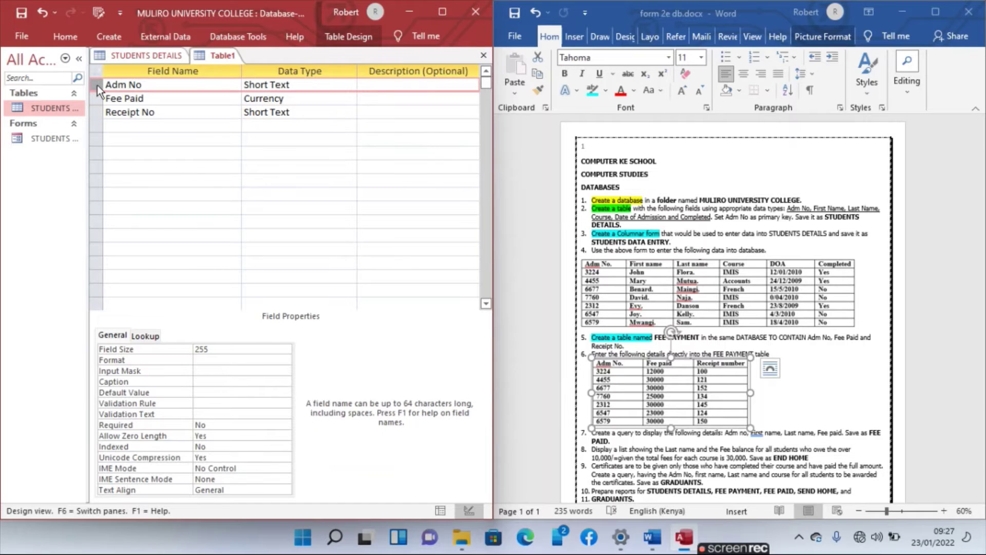
pyautogui.click(96, 112)
pyautogui.rightClick(95, 111)
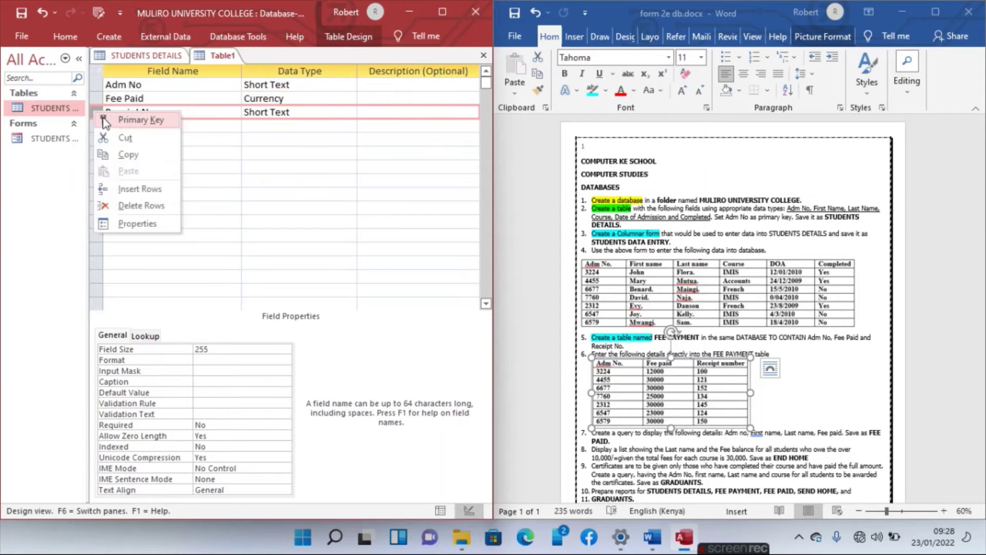
pyautogui.click(100, 118)
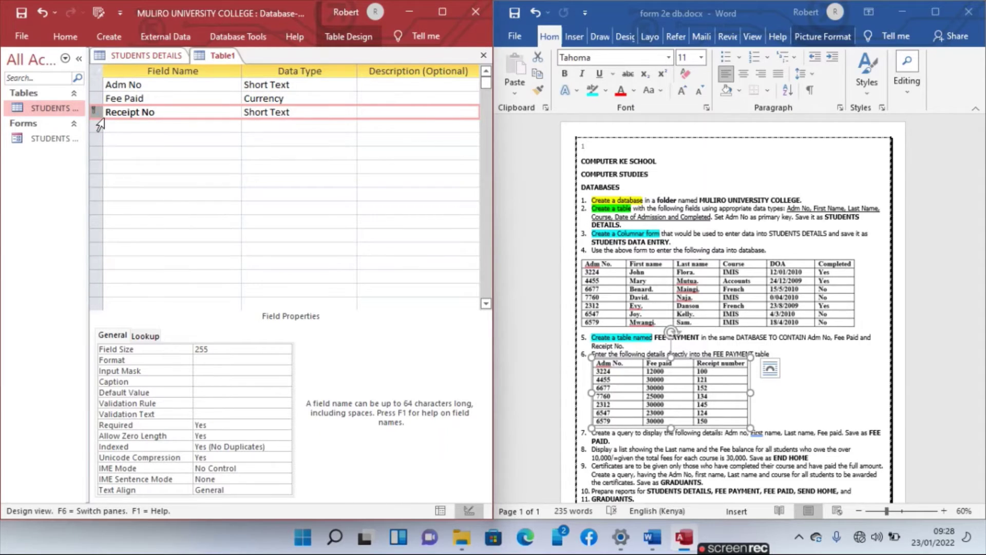
# - Save the table as FEE PAYMENT
pyautogui.hotkey('ctrl', 's')
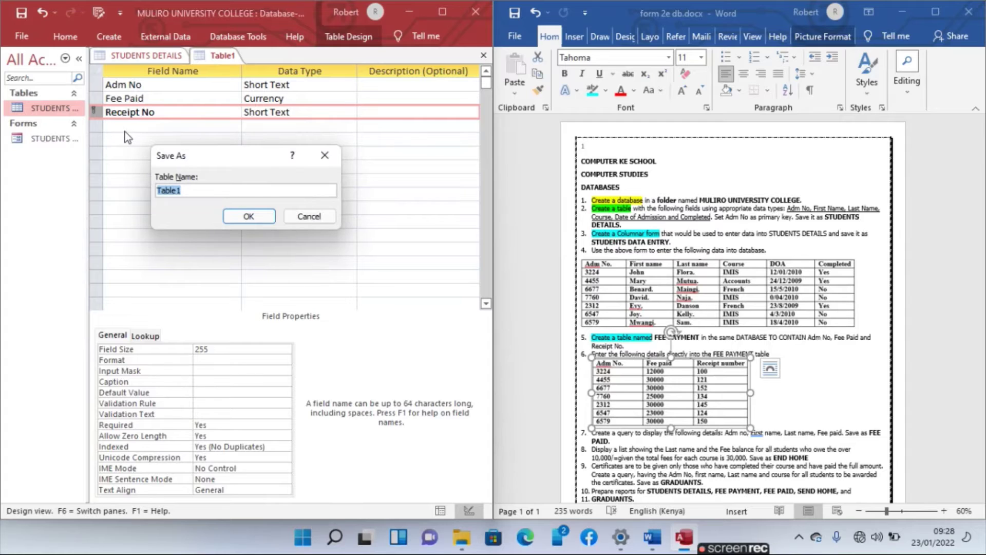
pyautogui.press('capslock')
pyautogui.write('FEE PAYMENT')
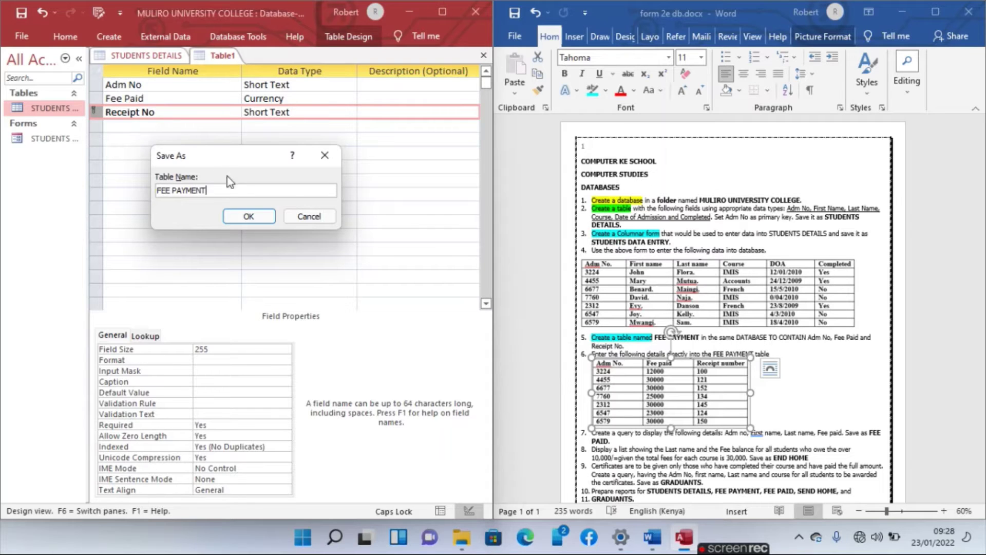
pyautogui.click(241, 217)
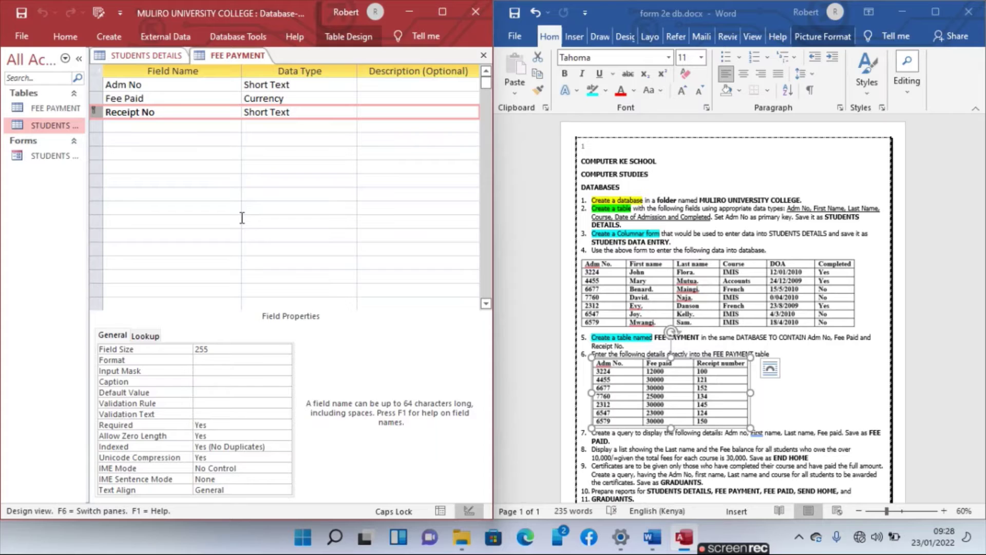
pyautogui.moveTo(547, 351); pyautogui.dragTo(628, 353)
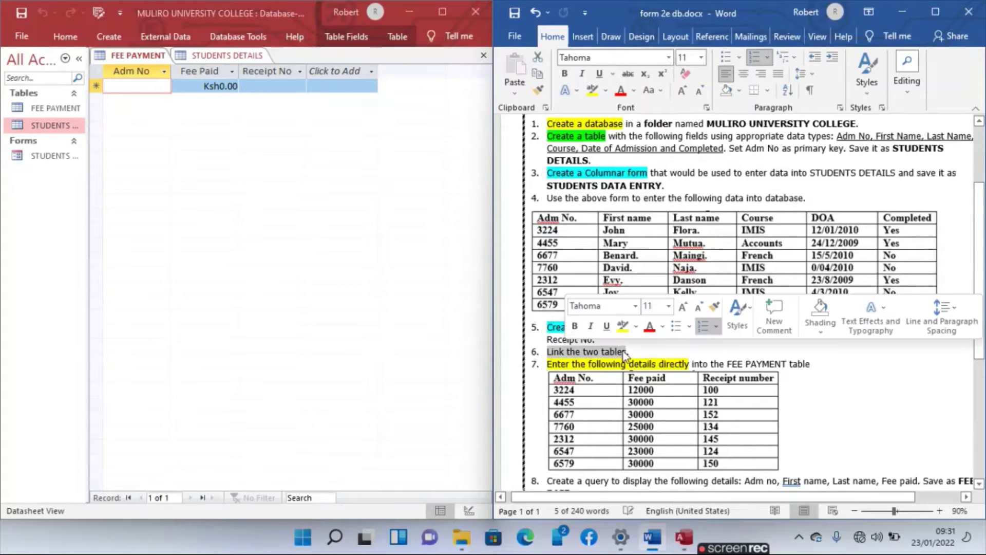
# - Highlight 'Link the two tables.' in magenta in Word, then return to the Access database
pyautogui.click(636, 326)
pyautogui.click(692, 348)
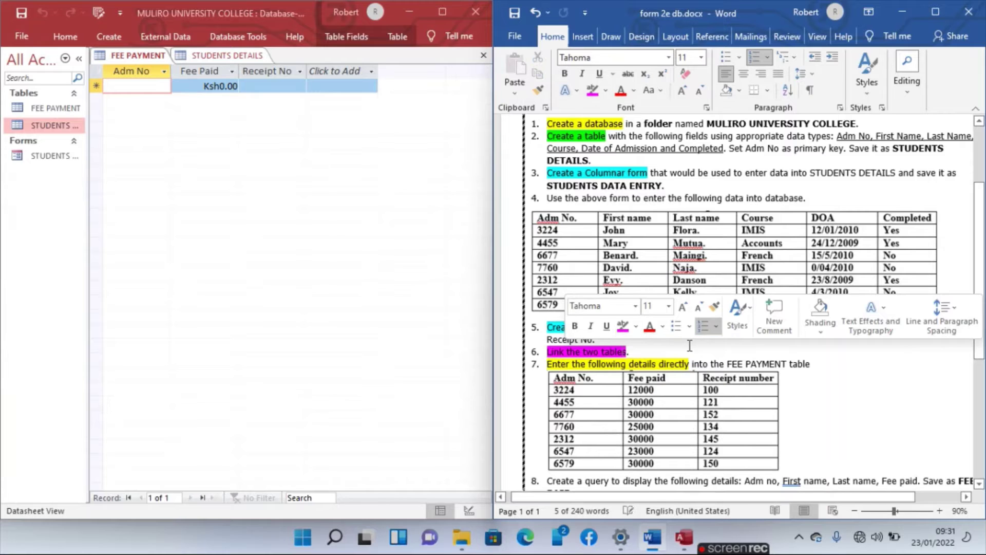
pyautogui.click(275, 181)
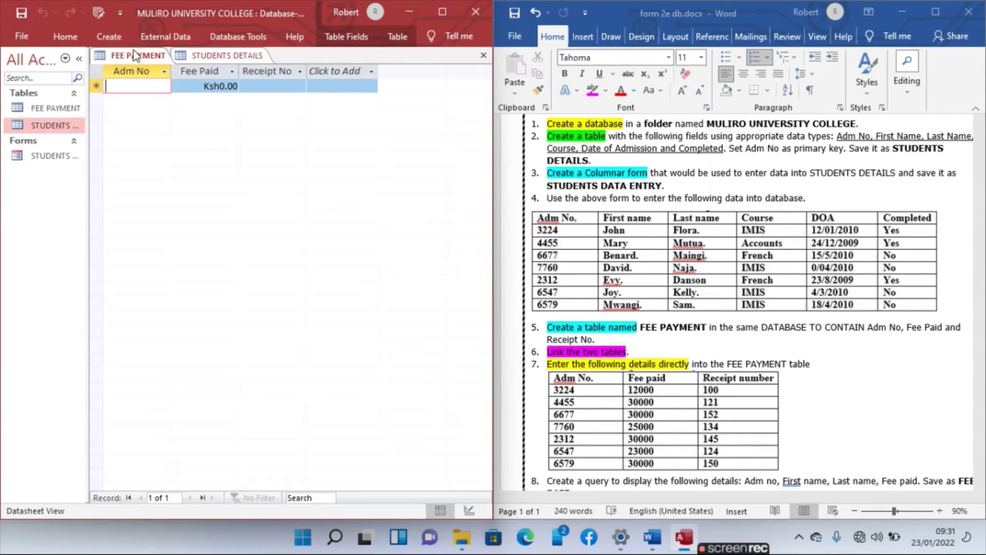
pyautogui.click(247, 55)
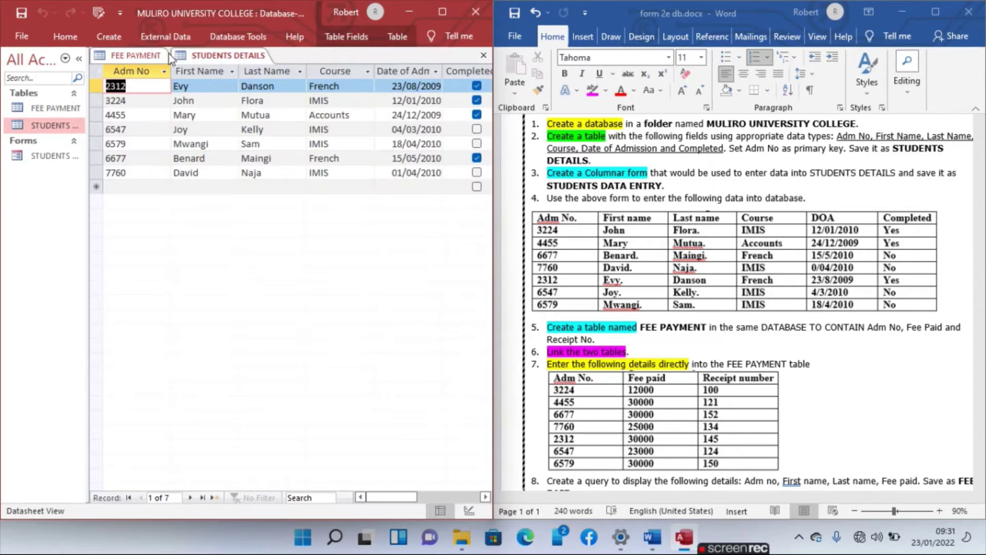
pyautogui.click(155, 57)
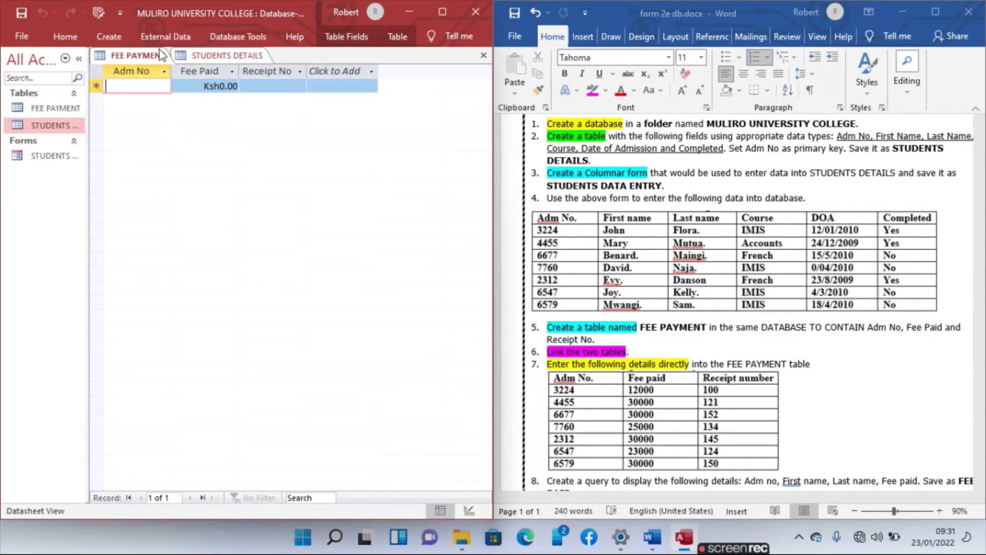
pyautogui.click(239, 40)
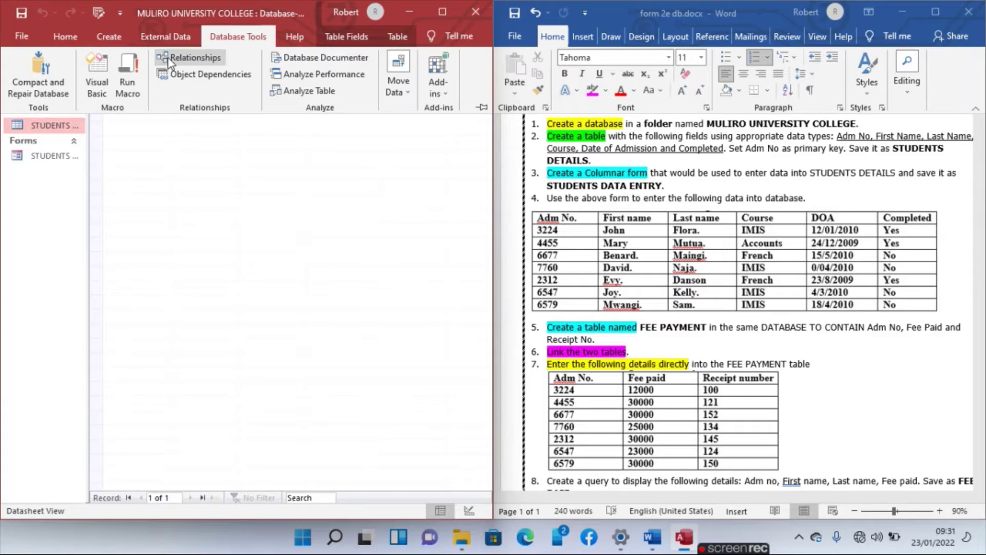
# - Open the Relationships layout and add the STUDENTS DETAILS and FEE PAYMENT tables
pyautogui.click(169, 60)
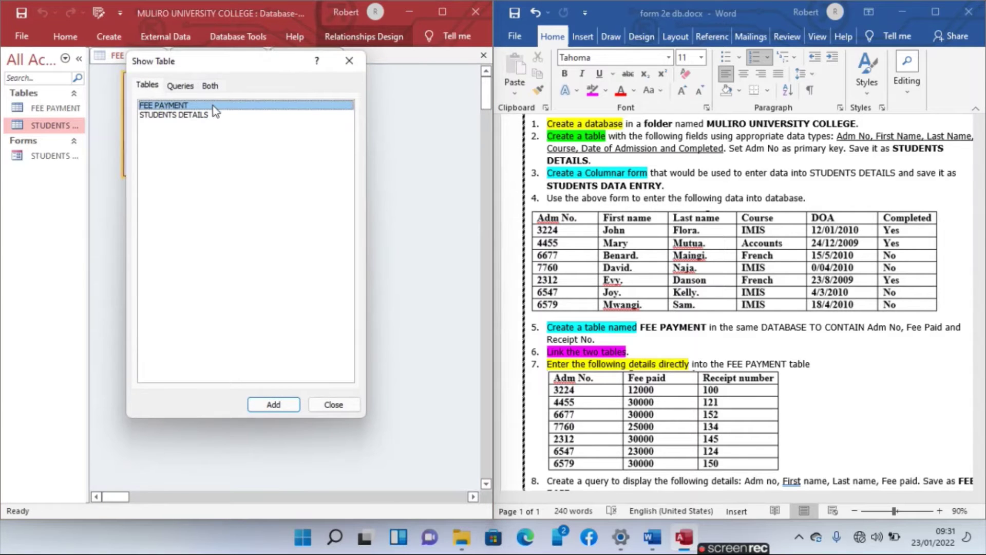
pyautogui.doubleClick(212, 115)
pyautogui.moveTo(253, 60); pyautogui.dragTo(421, 185)
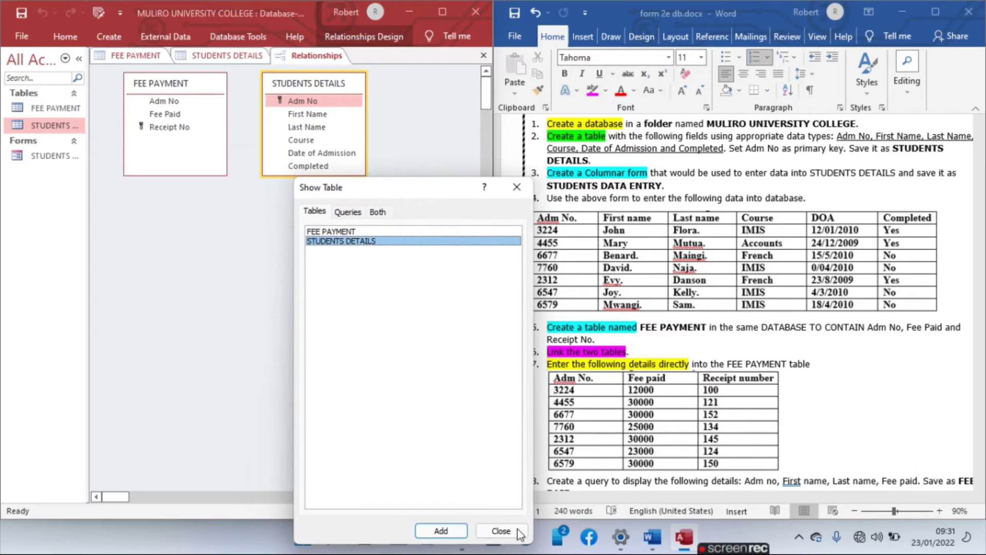
pyautogui.click(501, 530)
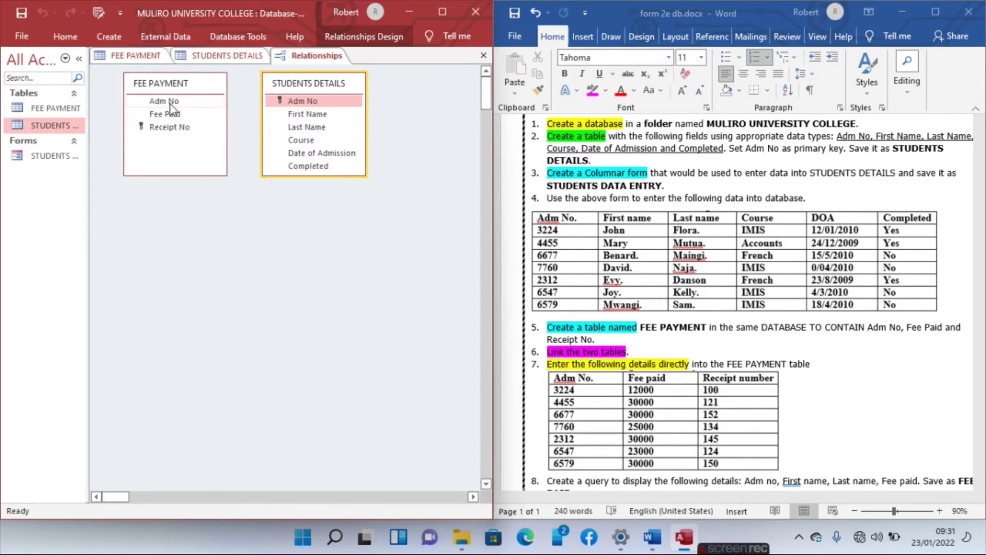
# - Try linking Adm No with cascading referential integrity, then cancel after the table-lock error
pyautogui.moveTo(279, 100); pyautogui.dragTo(185, 99)
pyautogui.click(171, 224)
pyautogui.click(173, 240)
pyautogui.click(173, 256)
pyautogui.click(332, 151)
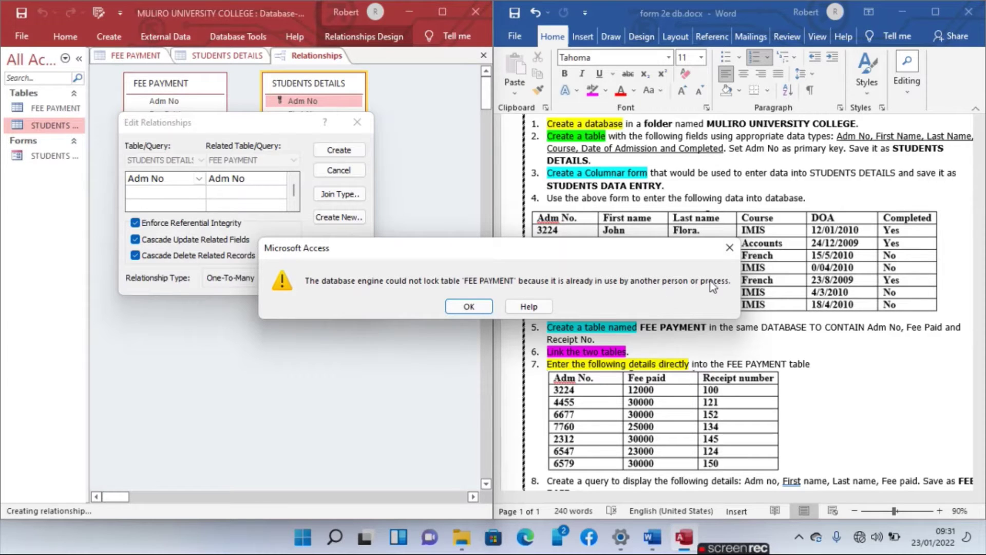
pyautogui.click(480, 305)
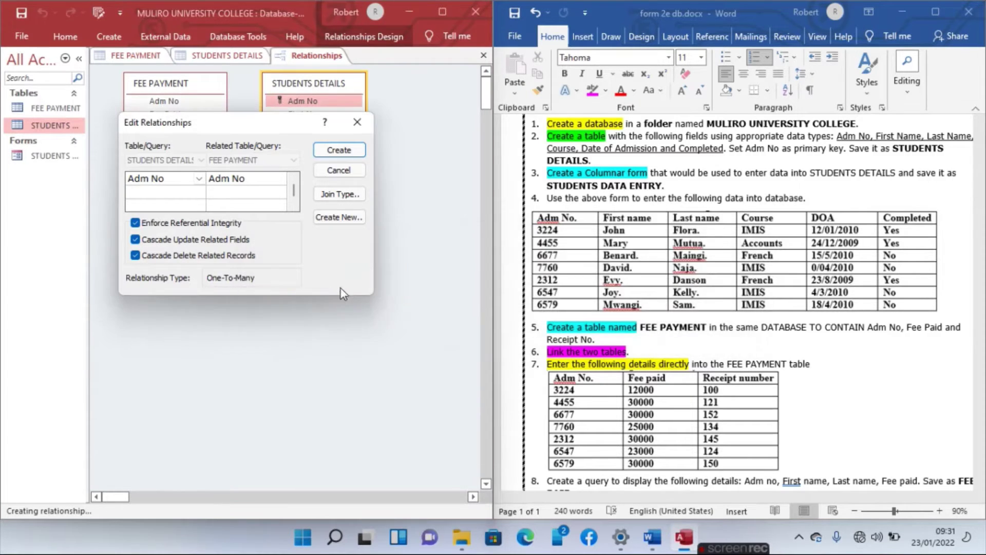
pyautogui.click(359, 125)
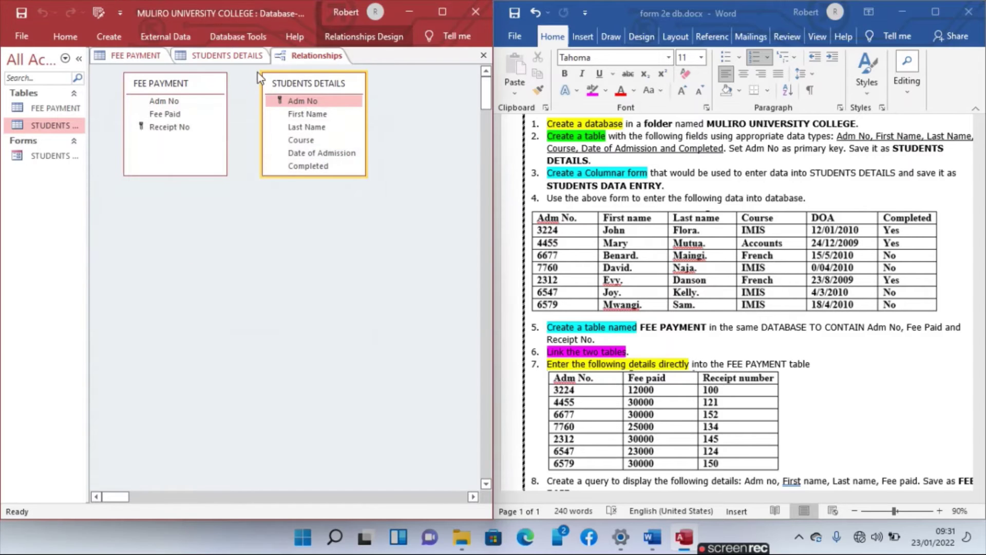
# - Close the open STUDENTS DETAILS and FEE PAYMENT tables
pyautogui.rightClick(235, 56)
pyautogui.click(308, 81)
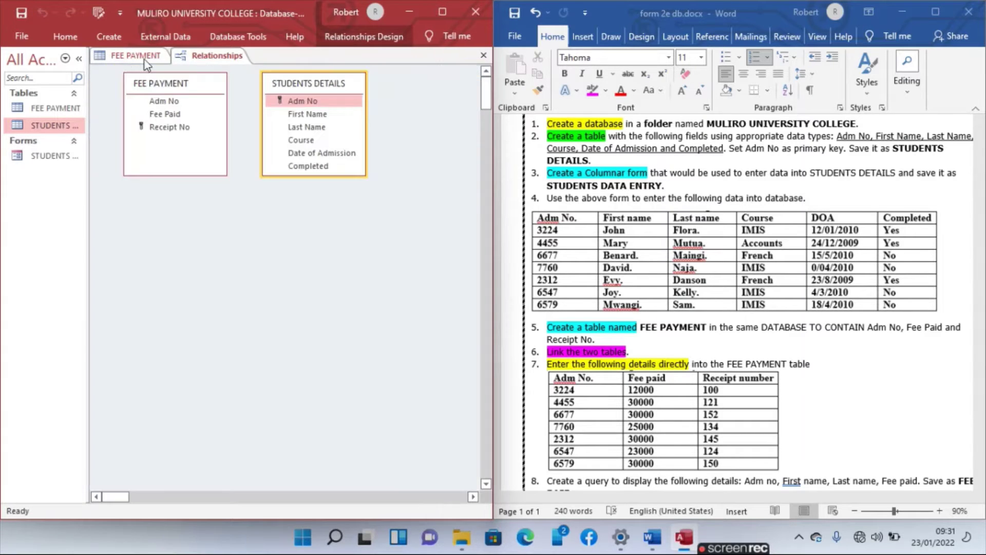
pyautogui.rightClick(122, 56)
pyautogui.click(149, 81)
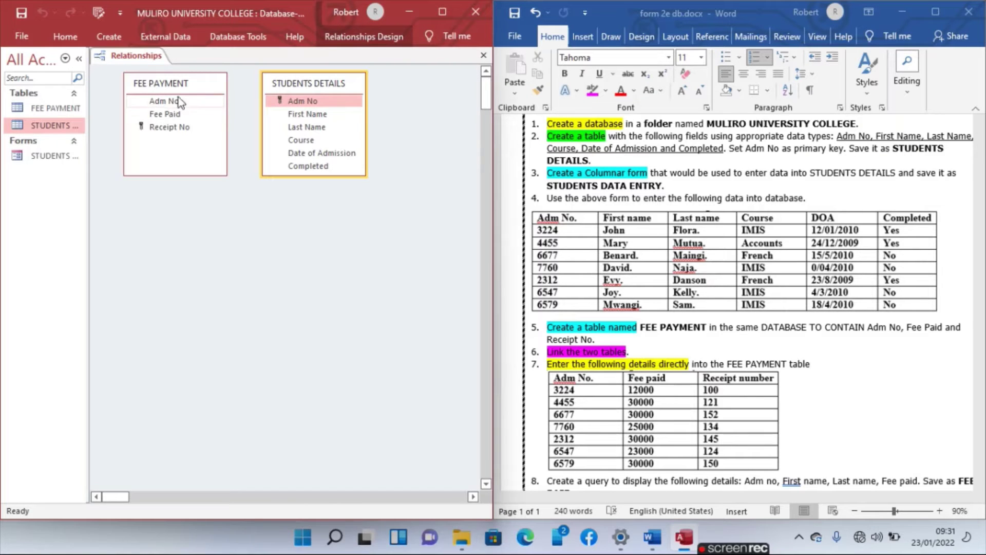
# - Link Adm No across the tables, enforcing referential integrity with cascade update and delete
pyautogui.moveTo(335, 91); pyautogui.dragTo(211, 97)
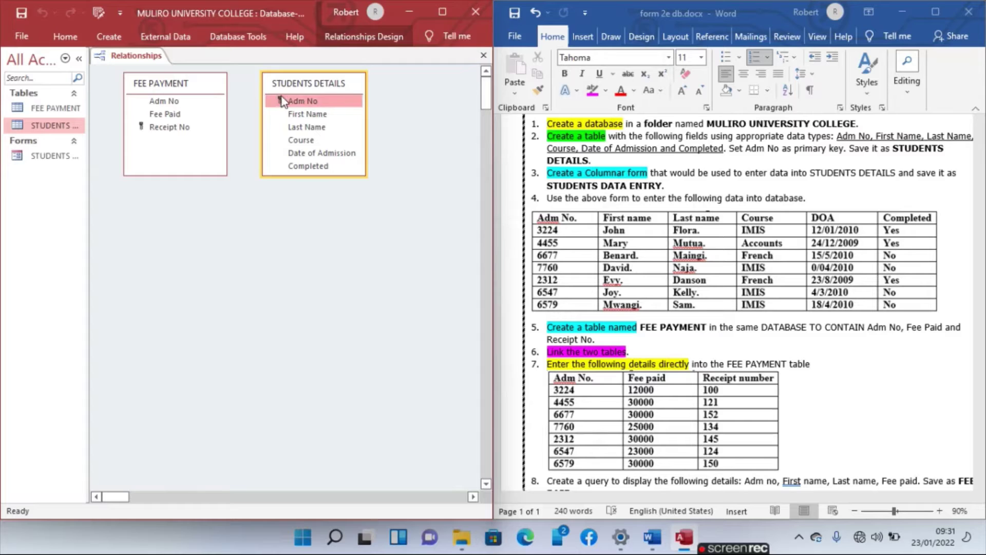
pyautogui.moveTo(287, 82); pyautogui.dragTo(184, 98)
pyautogui.click(186, 224)
pyautogui.click(191, 241)
pyautogui.click(190, 257)
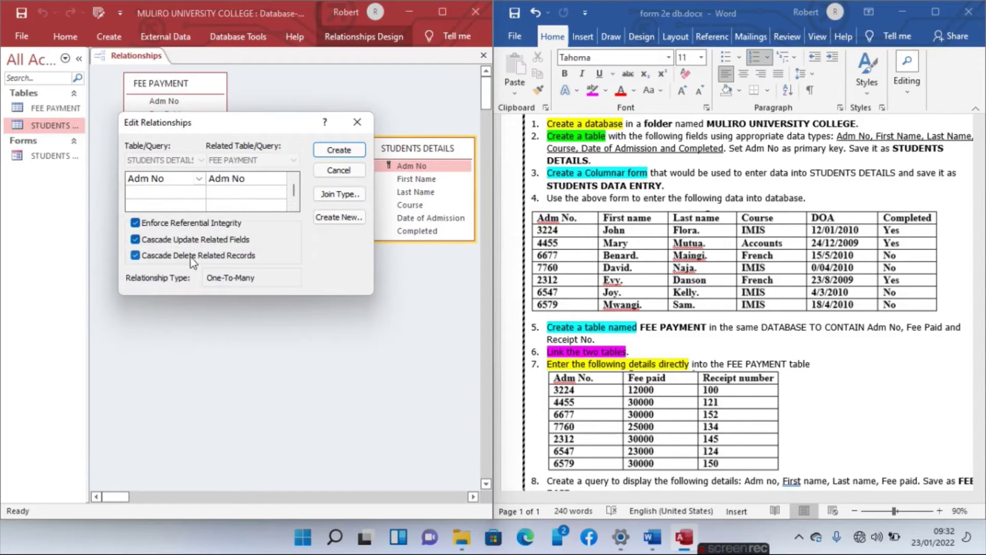
pyautogui.click(351, 153)
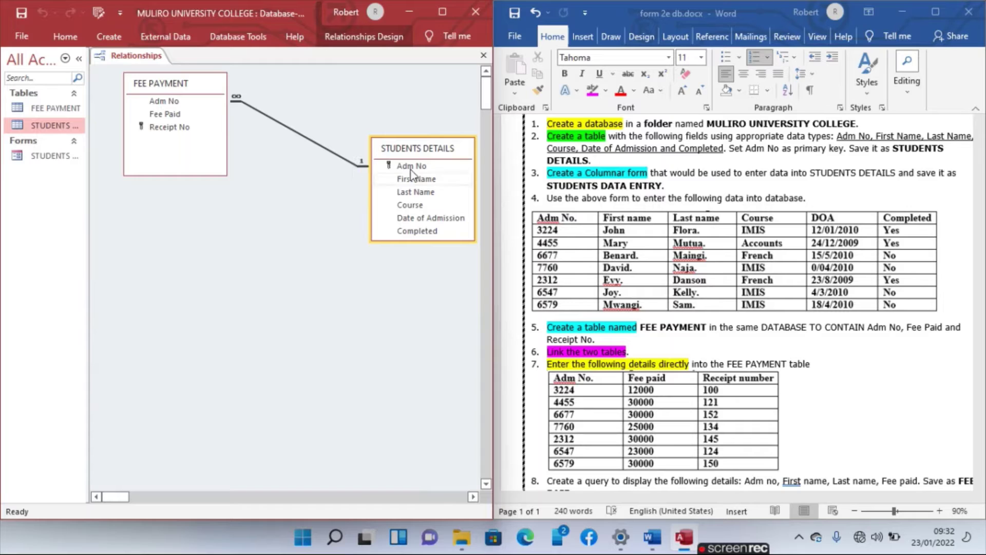
pyautogui.moveTo(422, 152); pyautogui.dragTo(423, 97)
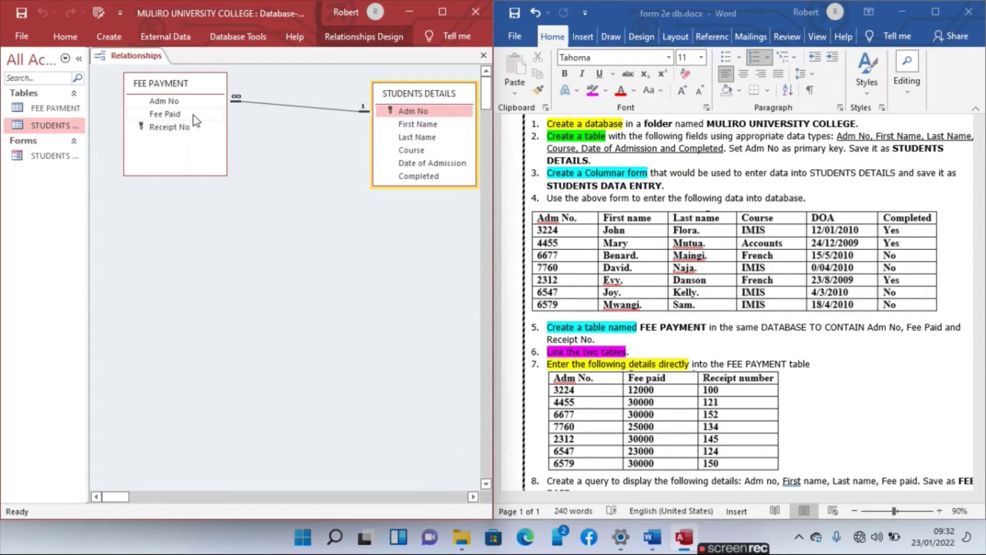
# - Close the Relationships layout and save its changes
pyautogui.click(484, 55)
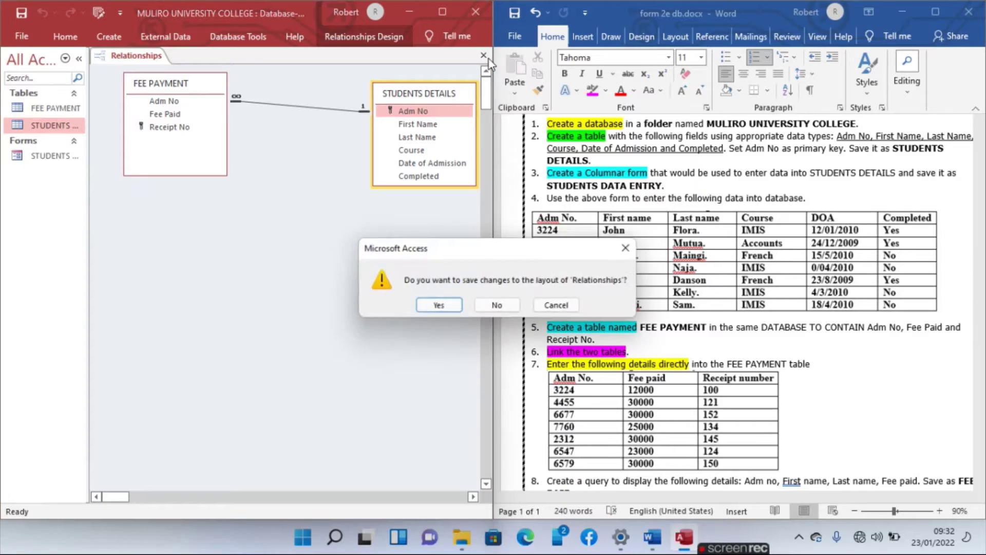
pyautogui.click(438, 307)
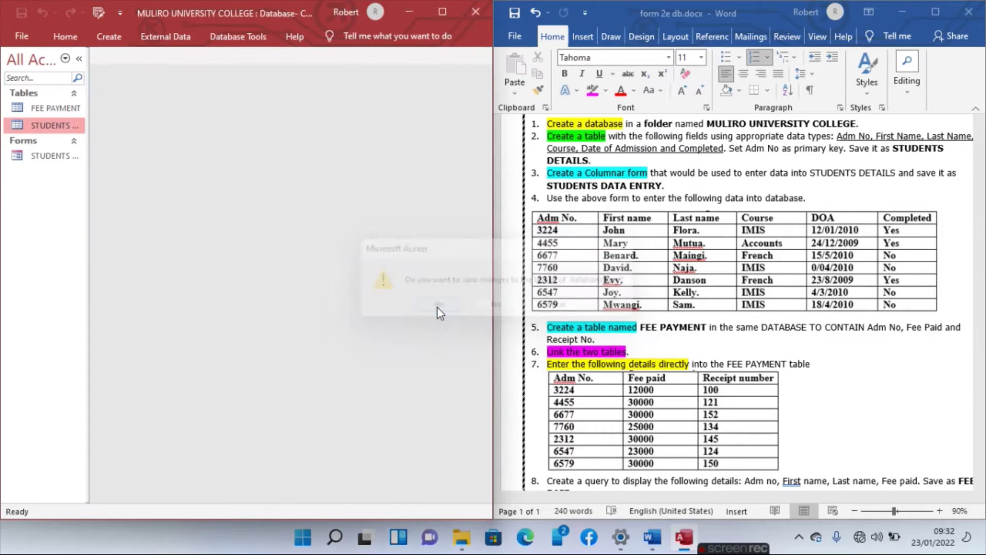
pyautogui.doubleClick(56, 108)
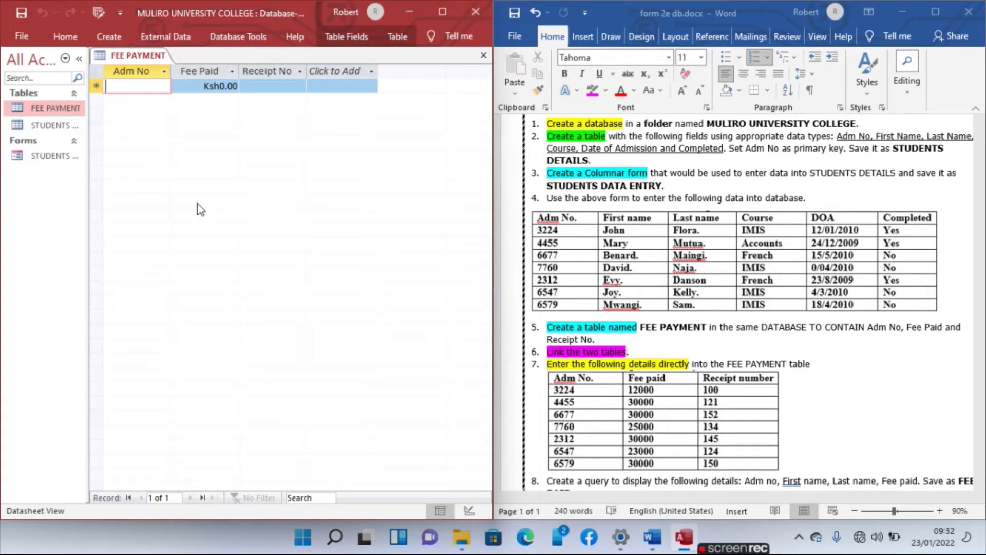
# - Open STUDENTS DETAILS alongside the empty FEE PAYMENT datasheet to check admission numbers
pyautogui.doubleClick(55, 126)
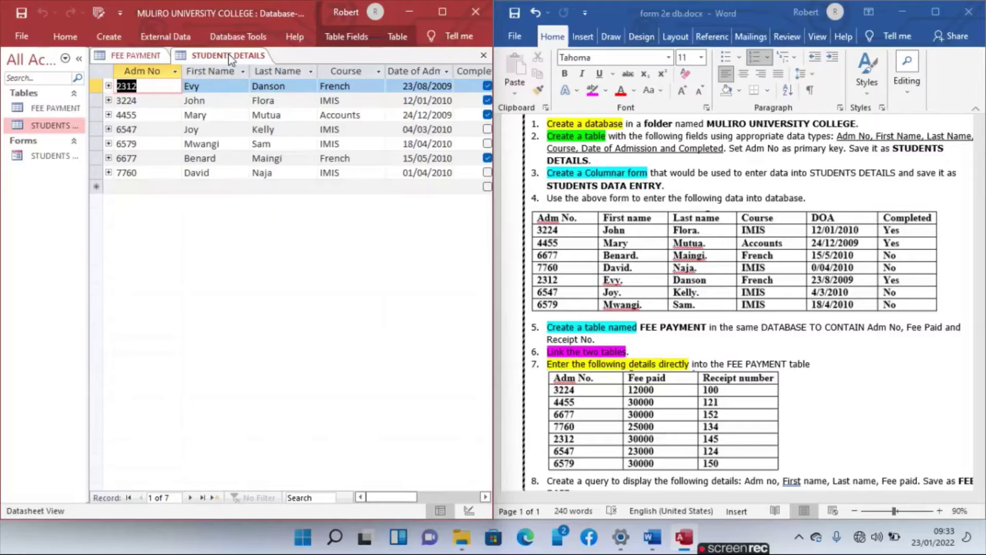
pyautogui.click(134, 55)
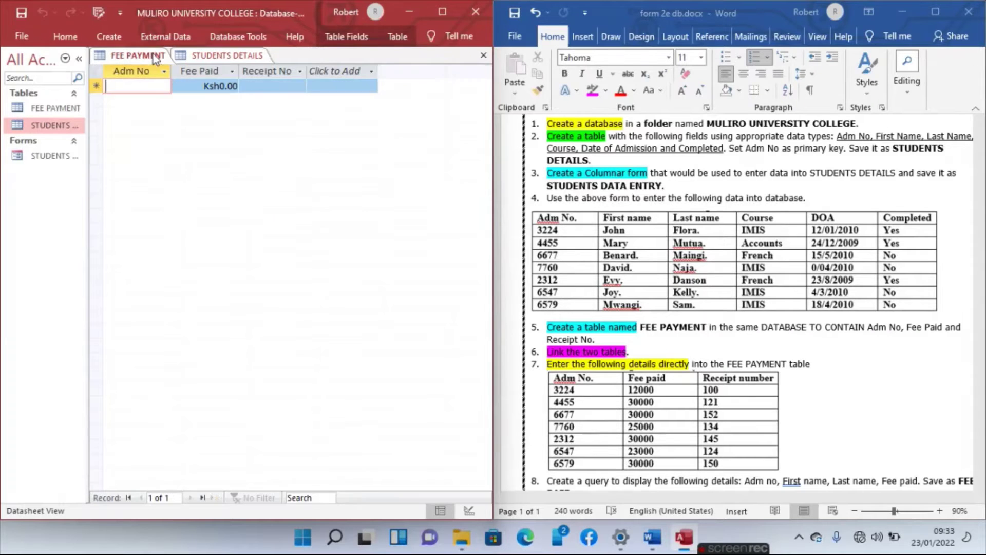
pyautogui.click(203, 54)
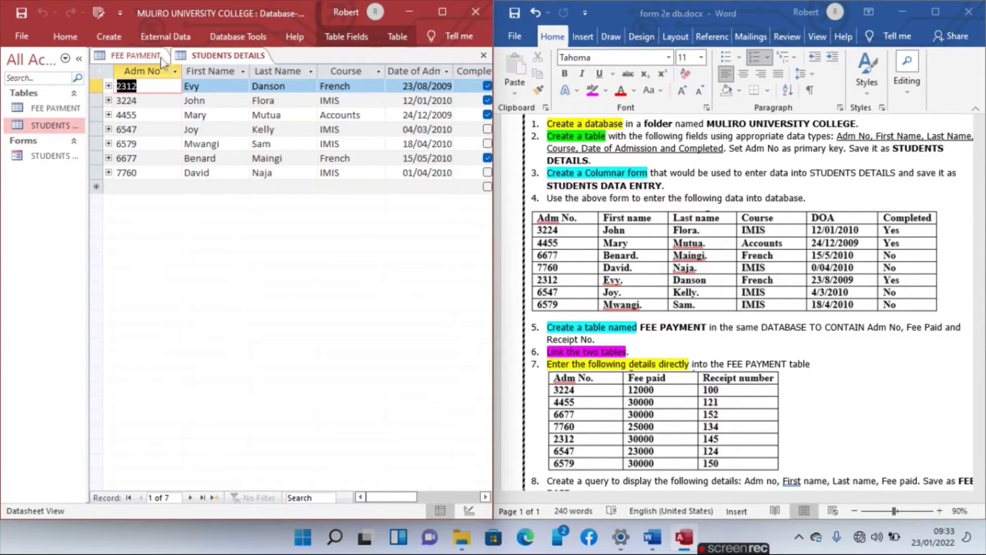
pyautogui.click(139, 56)
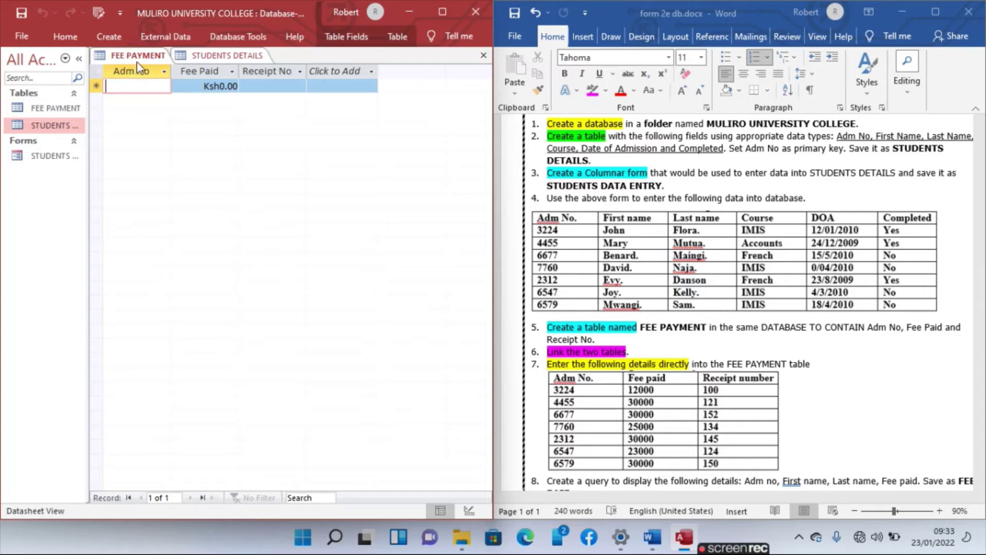
pyautogui.click(199, 53)
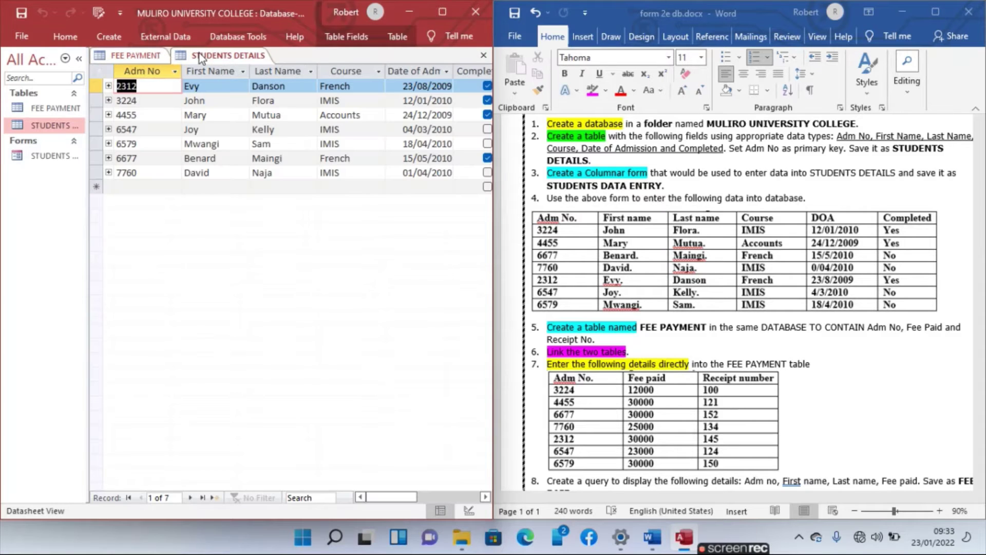
pyautogui.click(132, 55)
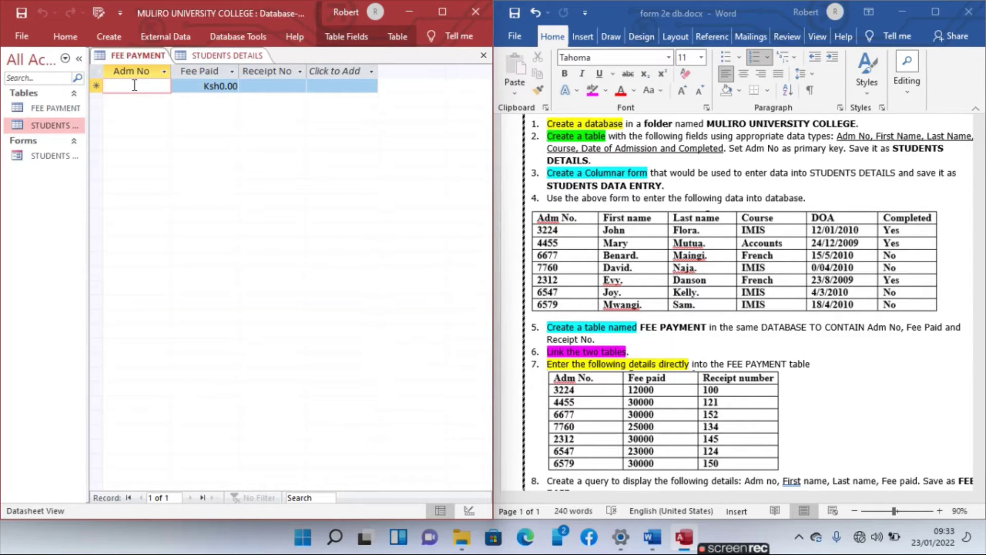
# - Attempt a first record with Adm No 45565, Fee Paid 12, Receipt 3, rejected for no related student
pyautogui.write('455653')
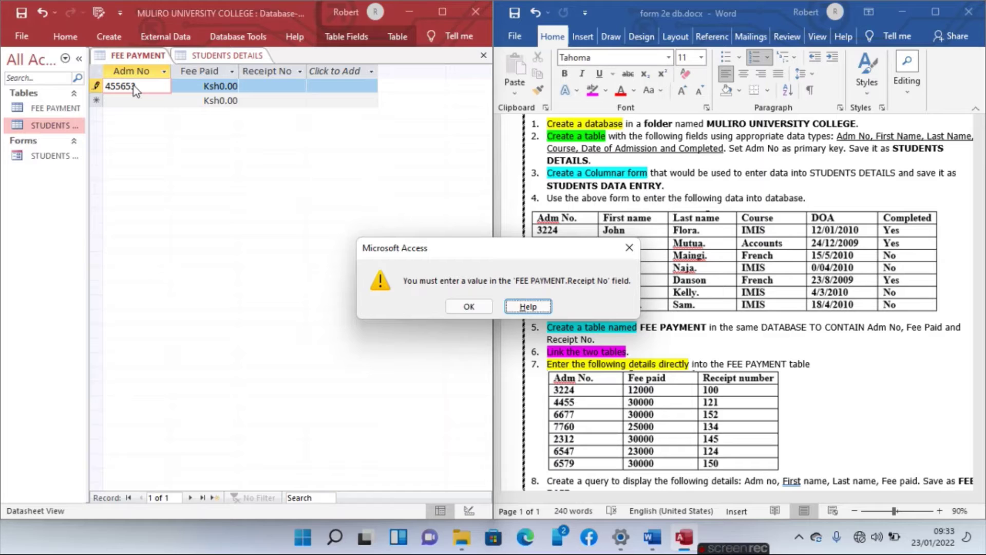
pyautogui.press('Tab')
pyautogui.press('Return')
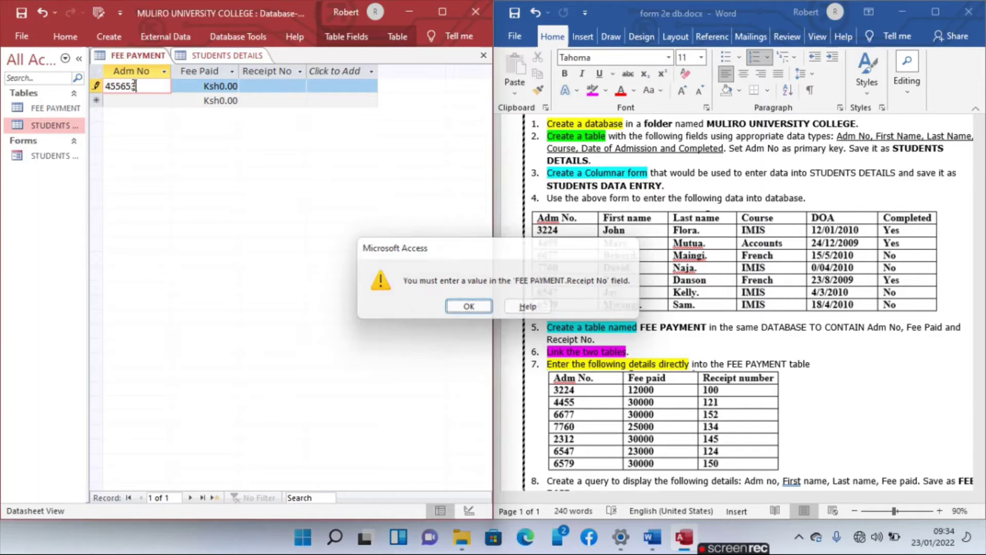
pyautogui.press('Tab')
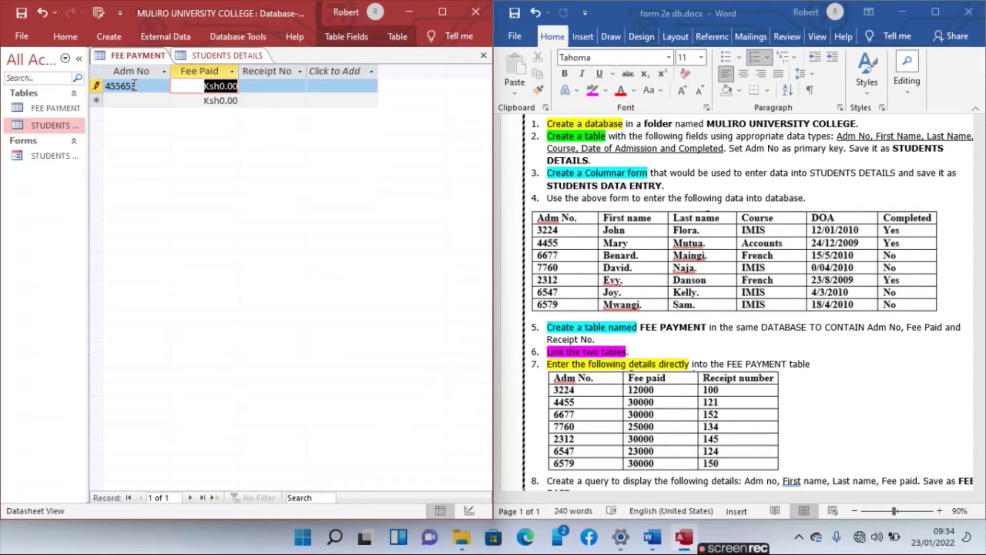
pyautogui.write('12')
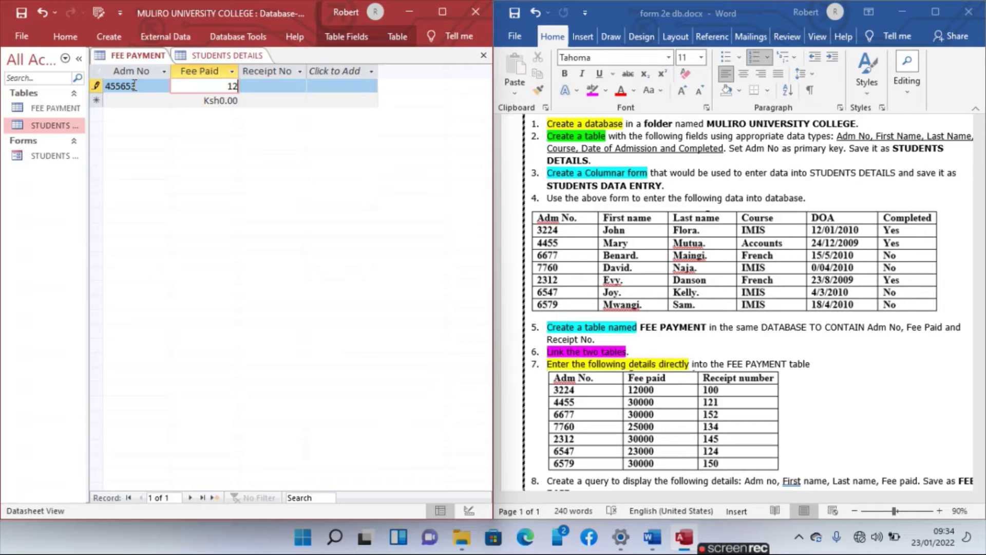
pyautogui.press('Tab')
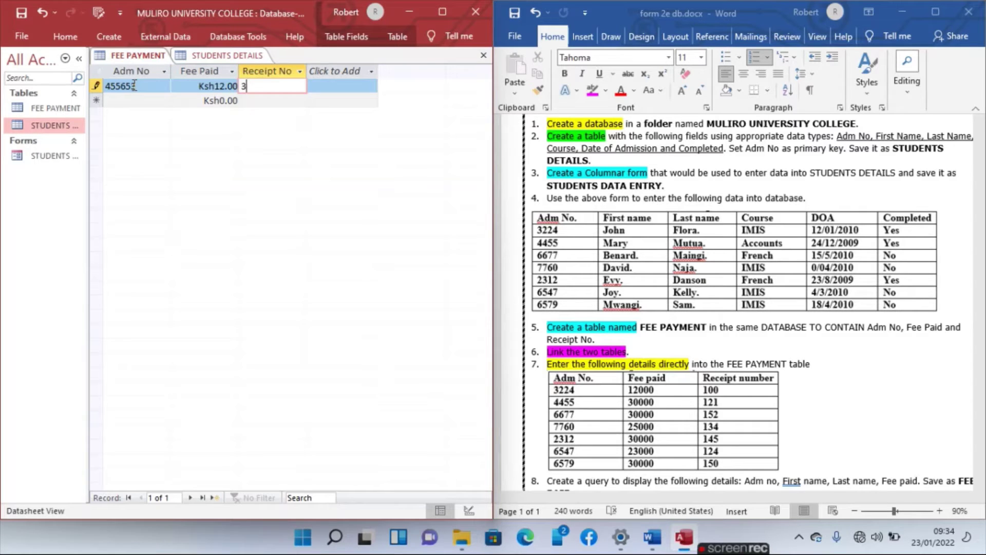
pyautogui.write('3')
pyautogui.press('Tab')
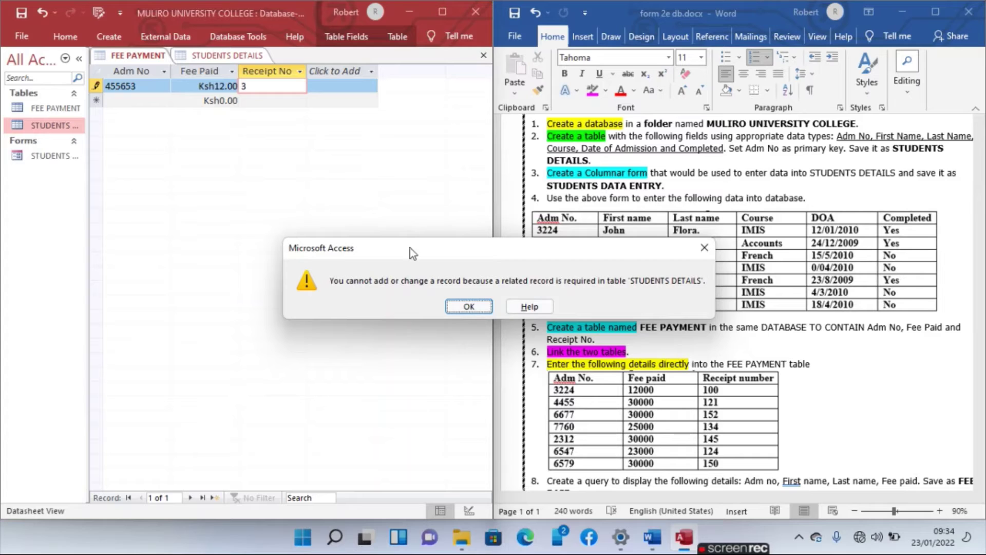
pyautogui.click(469, 306)
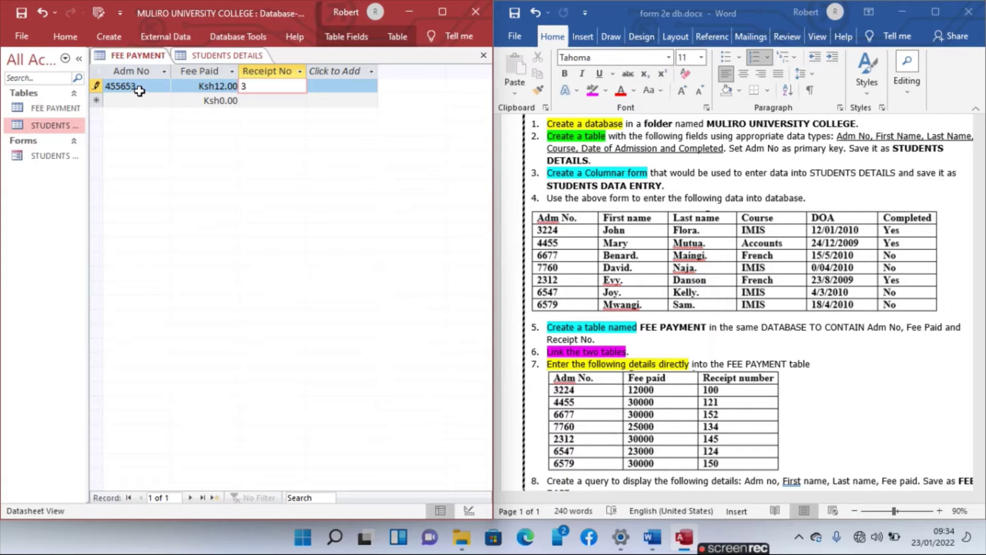
# - Correct the record to Adm No 3224, Fee Paid 12, Receipt No 100
pyautogui.click(143, 87)
pyautogui.press('BackSpace')
pyautogui.press('BackSpace')
pyautogui.press('BackSpace')
pyautogui.press('BackSpace')
pyautogui.press('BackSpace')
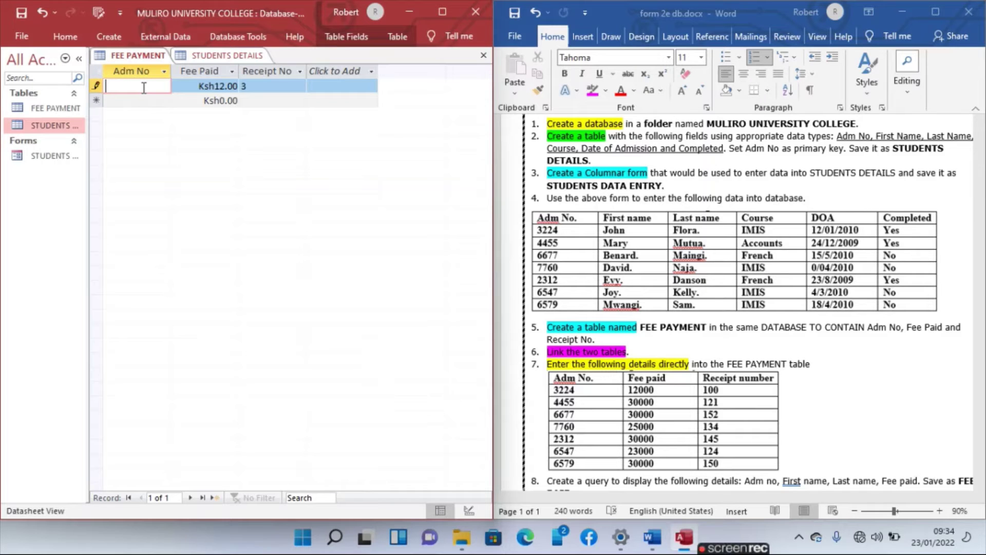
pyautogui.write('224')
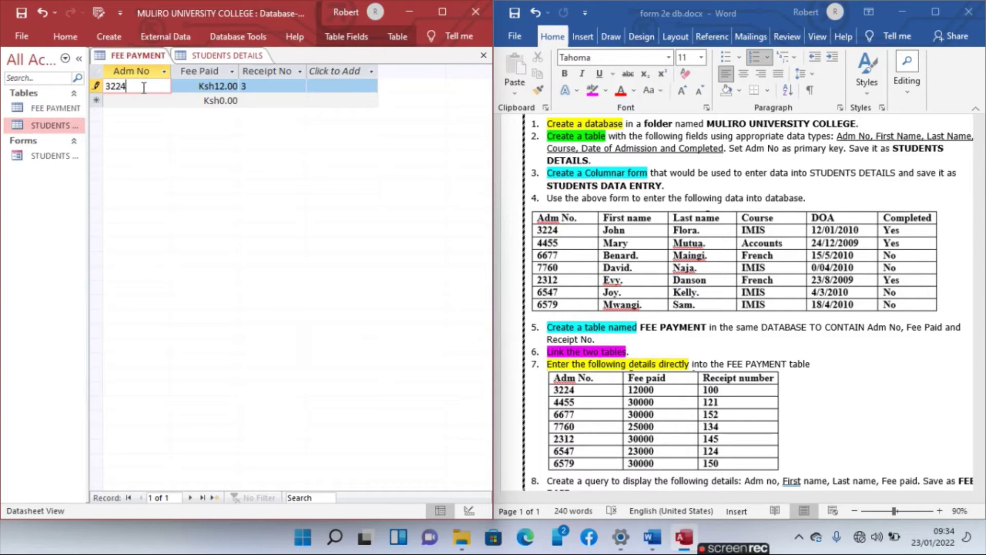
pyautogui.press('Tab')
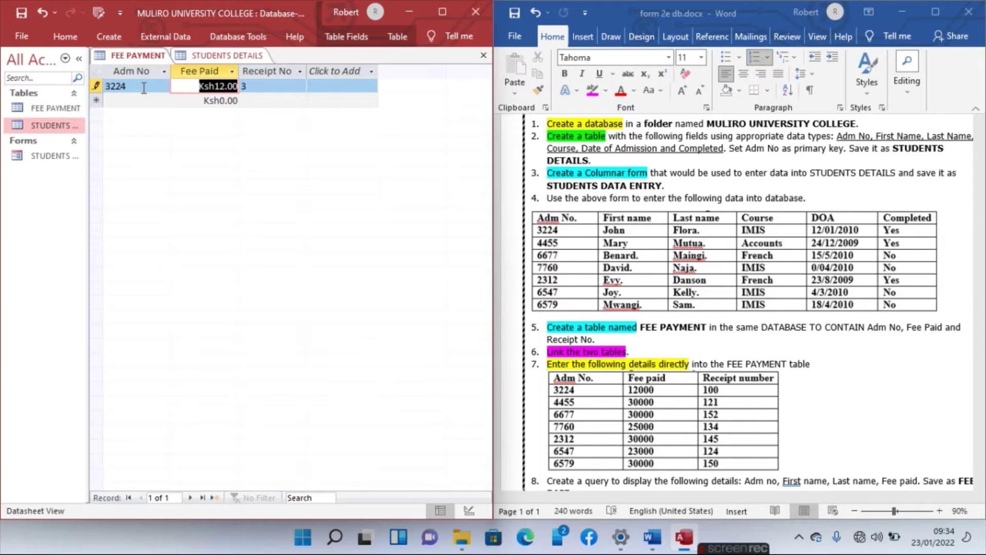
pyautogui.write('12')
pyautogui.press('Tab')
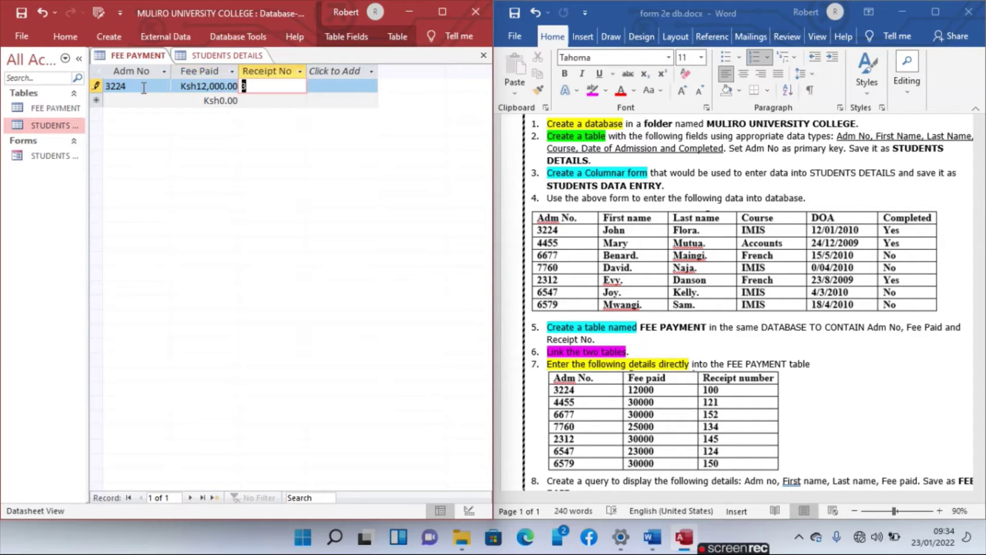
pyautogui.write('100')
pyautogui.press('Tab')
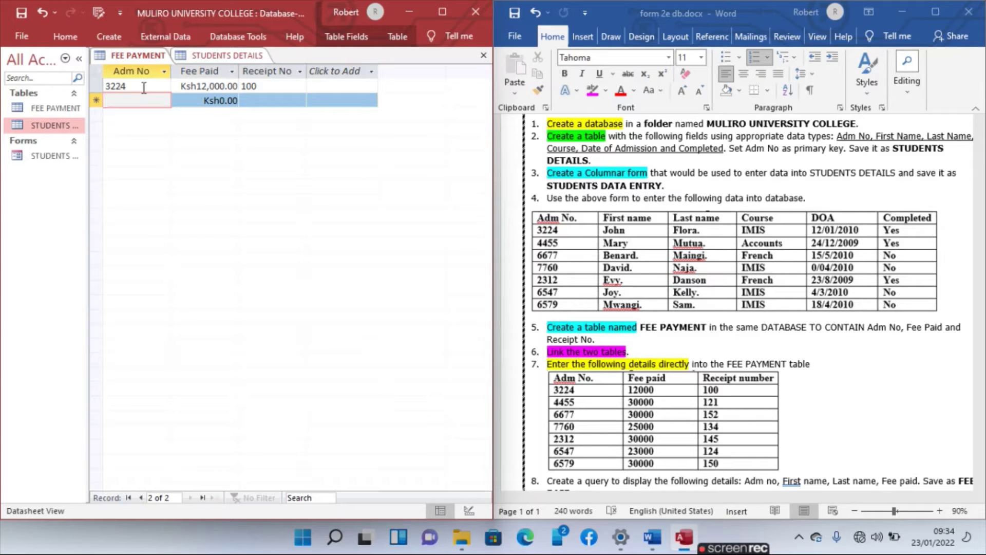
# - Add records 4455 (30, receipt 121) and 6579 (30,000, receipt 150), then save
pyautogui.write('4455')
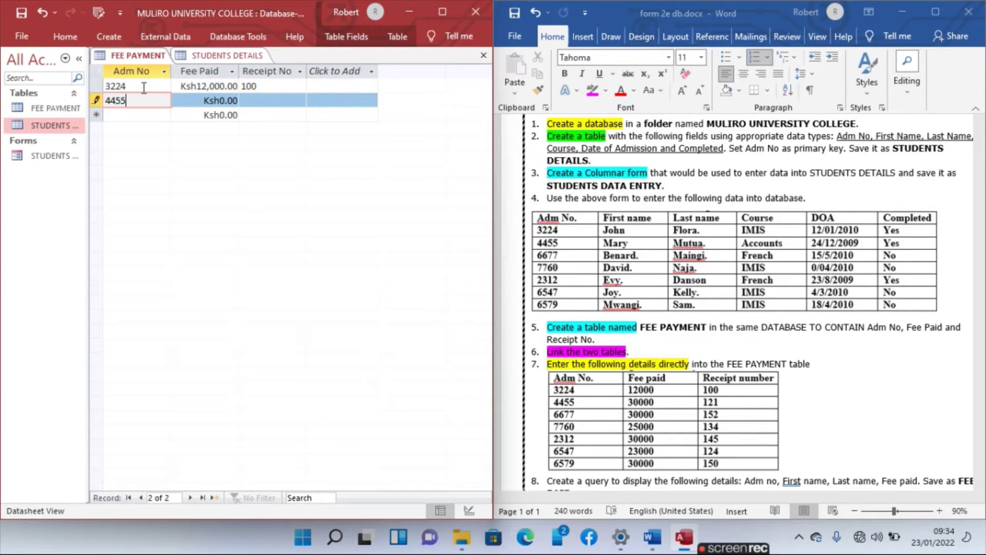
pyautogui.press('Tab')
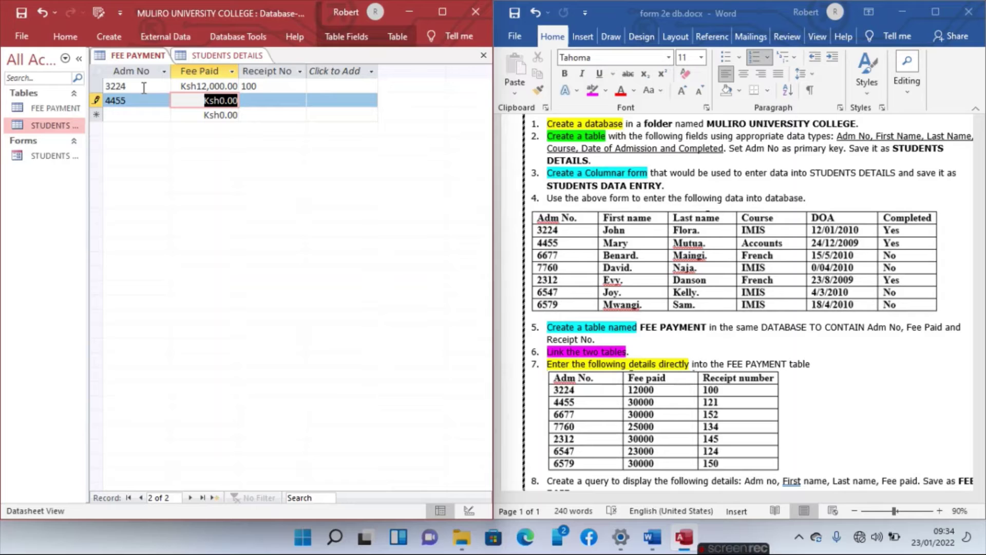
pyautogui.write('30')
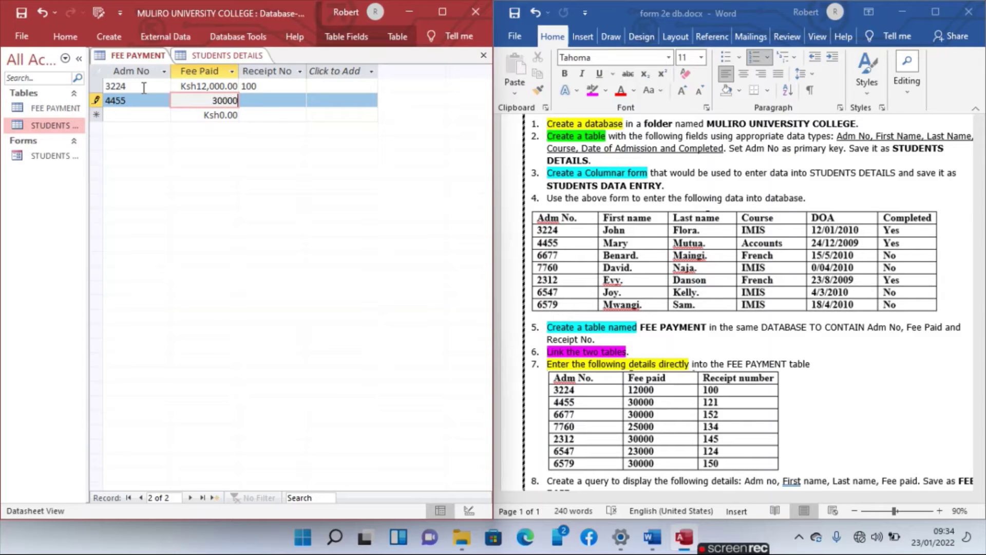
pyautogui.press('Tab')
pyautogui.write('121')
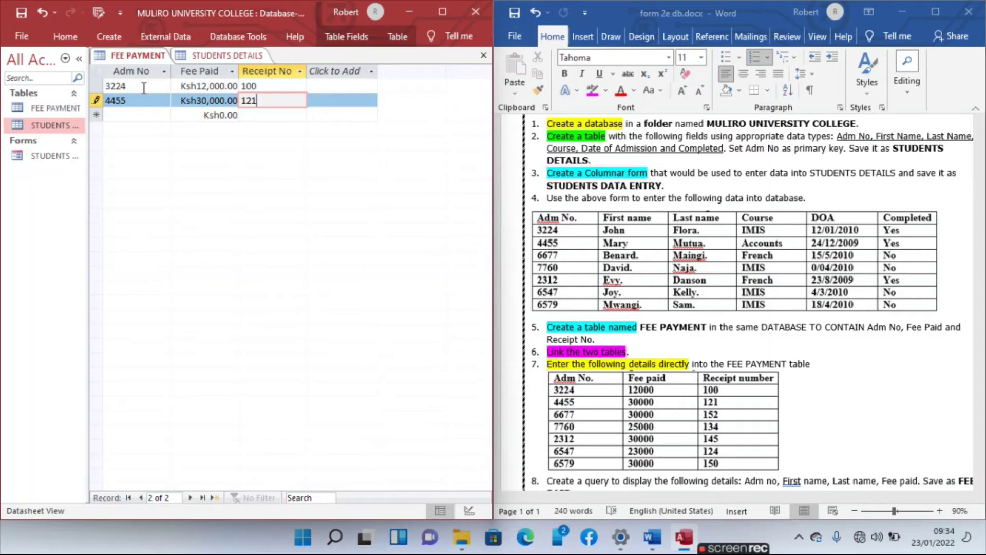
pyautogui.press('Down')
pyautogui.hotkey('shift', 'Tab')
pyautogui.hotkey('shift', 'Tab')
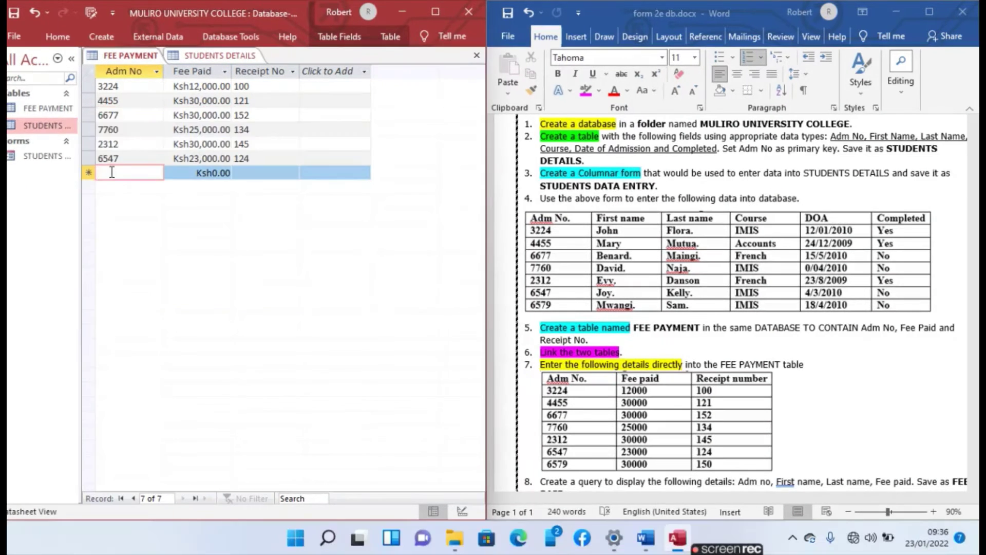
pyautogui.write('6')
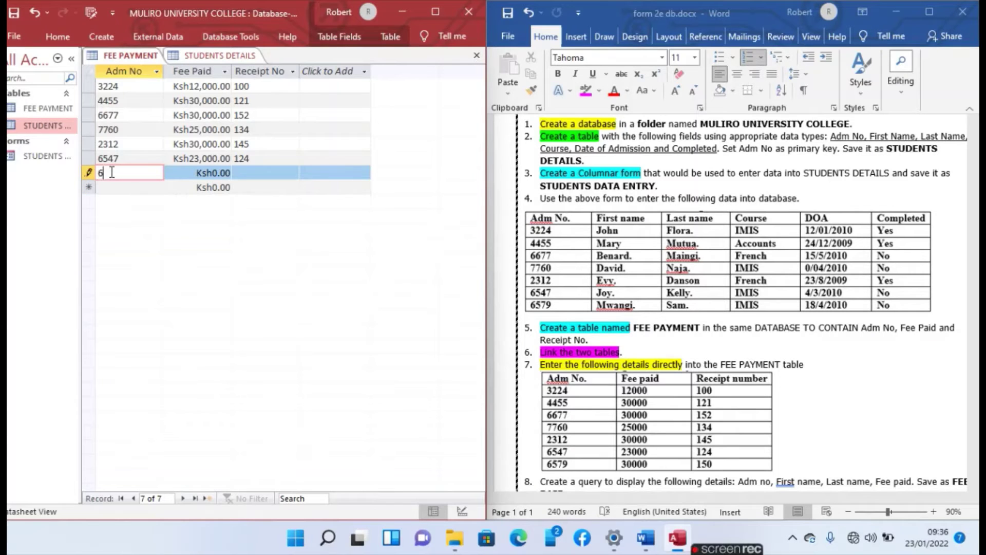
pyautogui.write('579')
pyautogui.press('Tab')
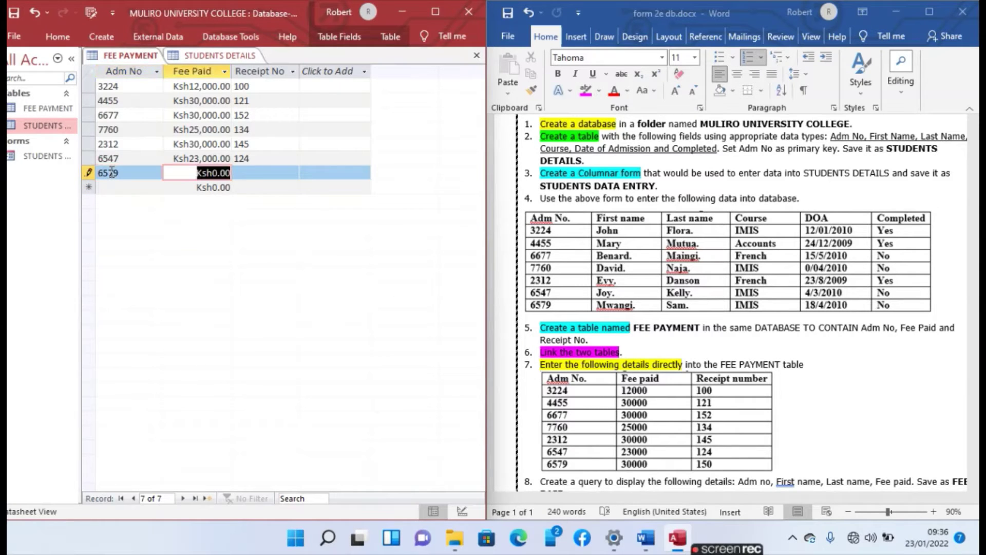
pyautogui.write('3')
pyautogui.write('0,00')
pyautogui.write('0000')
pyautogui.press('Tab')
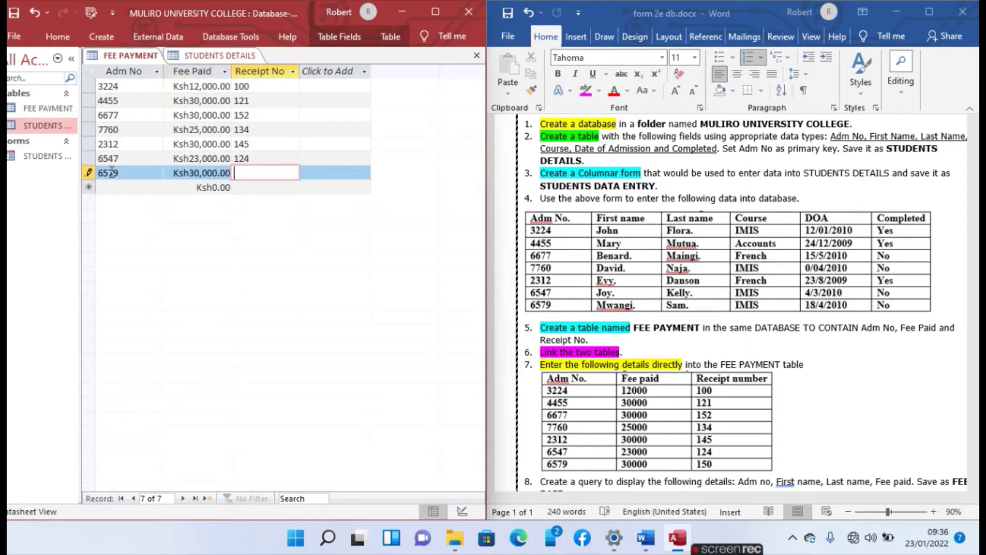
pyautogui.write('150')
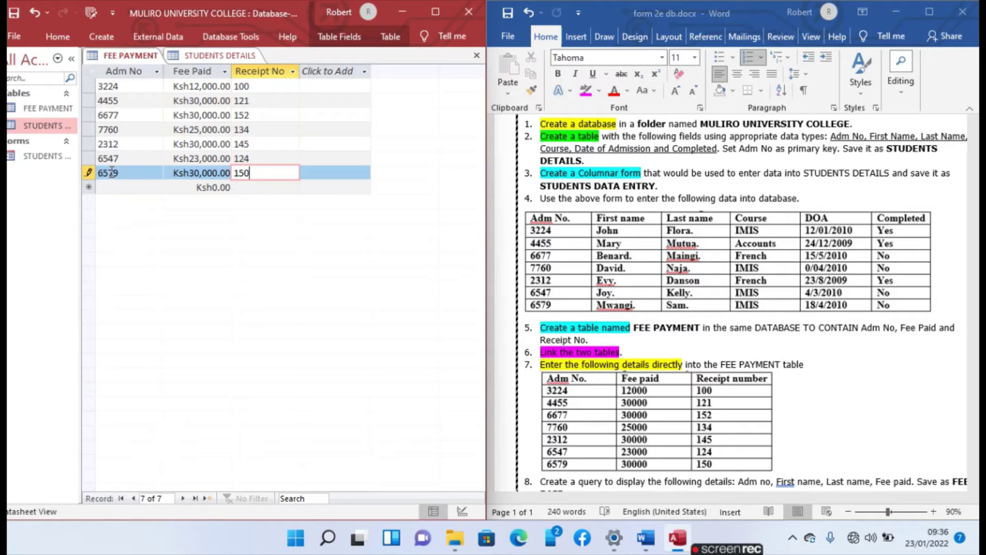
pyautogui.hotkey('ctrl', 's')
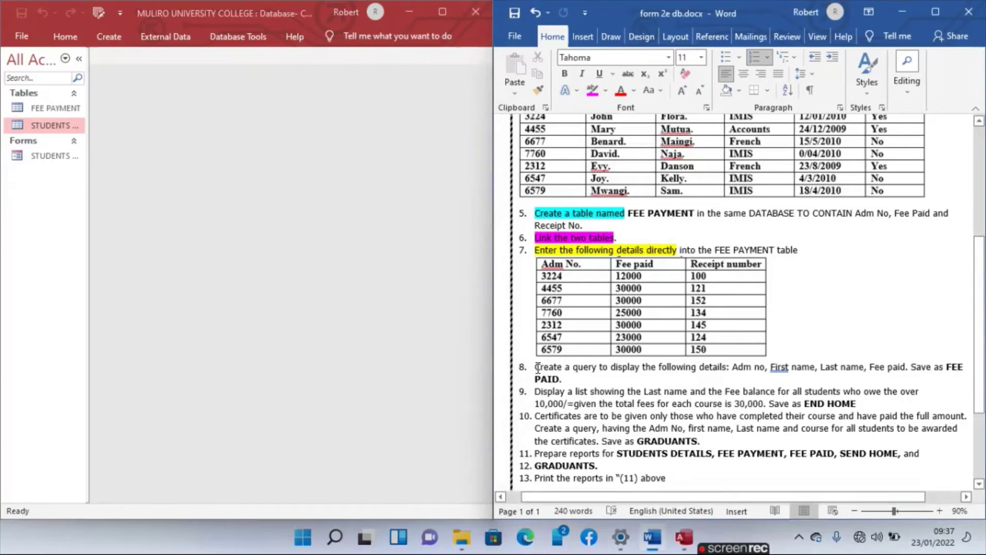
# - In Word, highlight 'Create a query' in magenta and italicise item 8's field list
pyautogui.moveTo(538, 368); pyautogui.dragTo(598, 369)
pyautogui.click(592, 92)
pyautogui.doubleClick(749, 369)
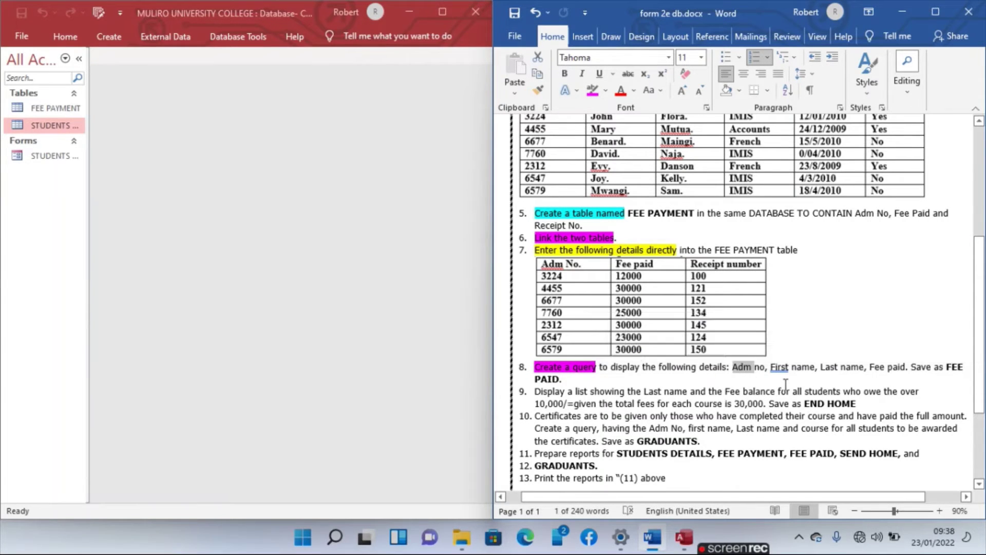
pyautogui.click(755, 380)
pyautogui.moveTo(736, 367); pyautogui.dragTo(899, 370)
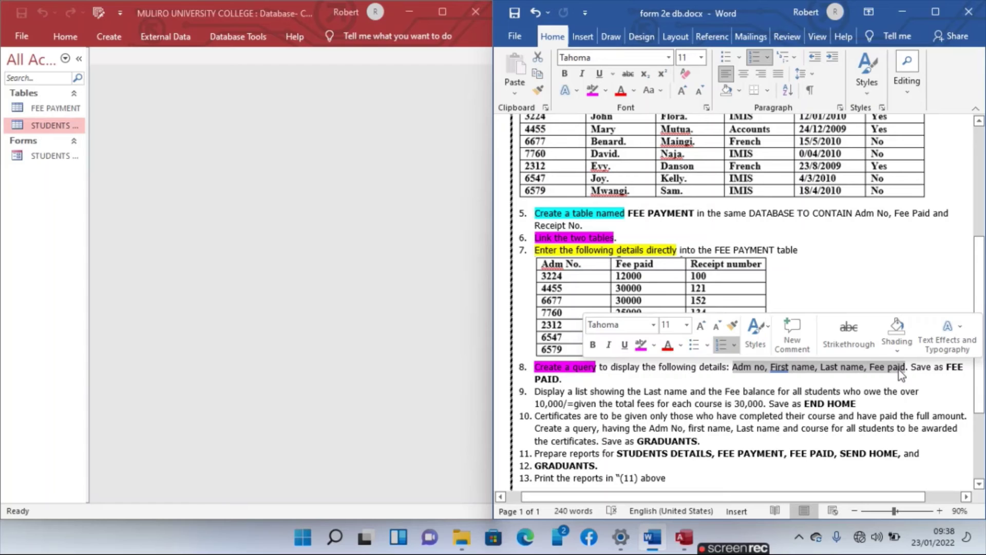
pyautogui.click(608, 344)
# - Start the Simple Query Wizard and add Adm No, First Name and Last Name from STUDENTS DETAILS
pyautogui.click(178, 50)
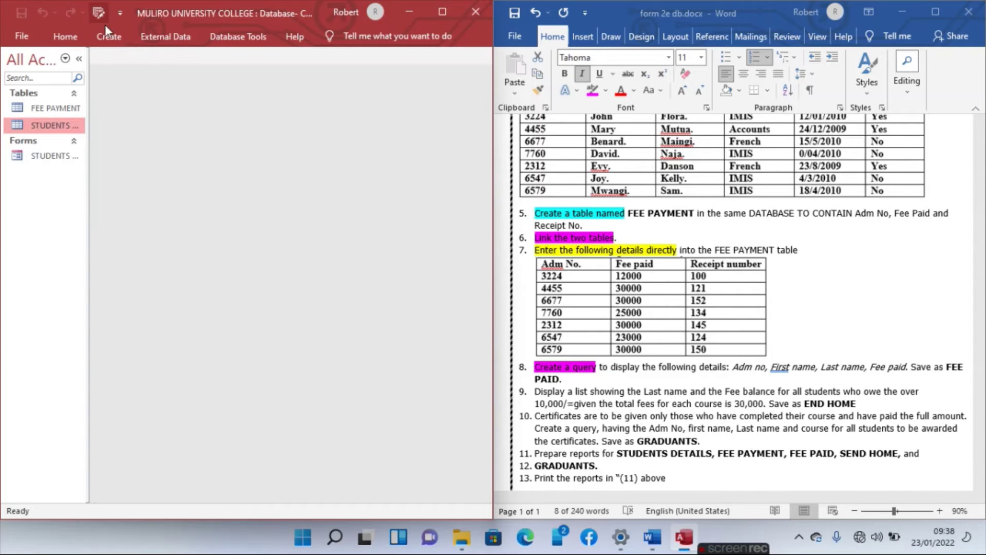
pyautogui.click(113, 41)
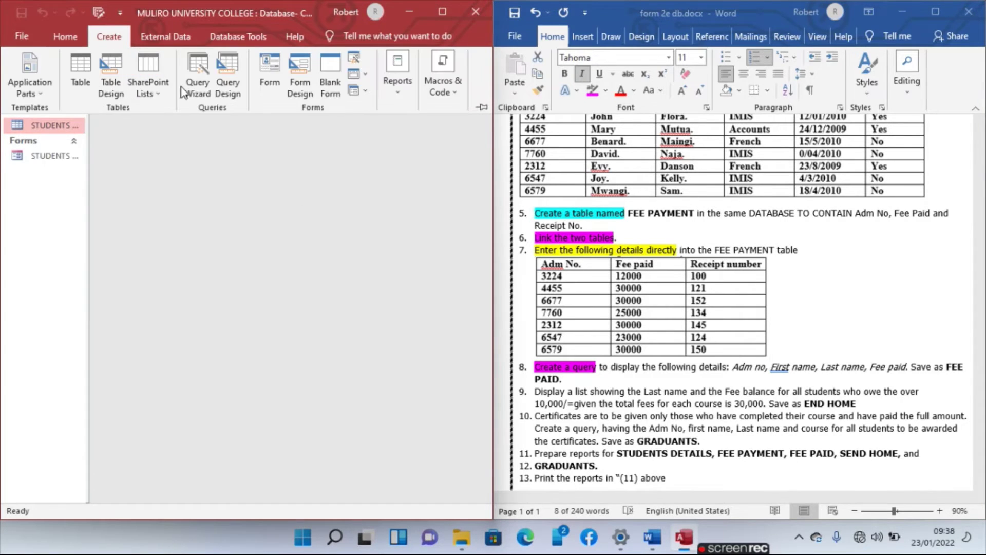
pyautogui.click(197, 82)
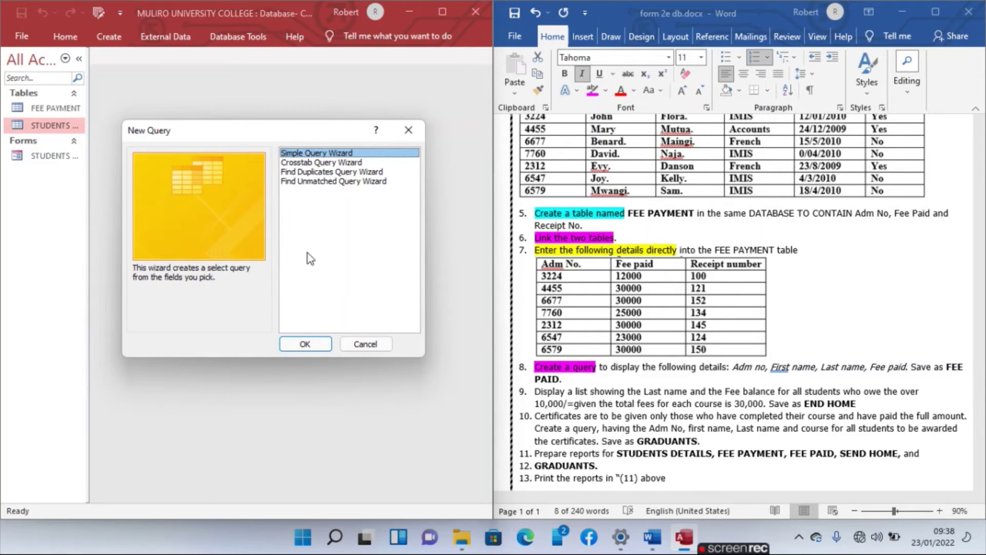
pyautogui.click(308, 343)
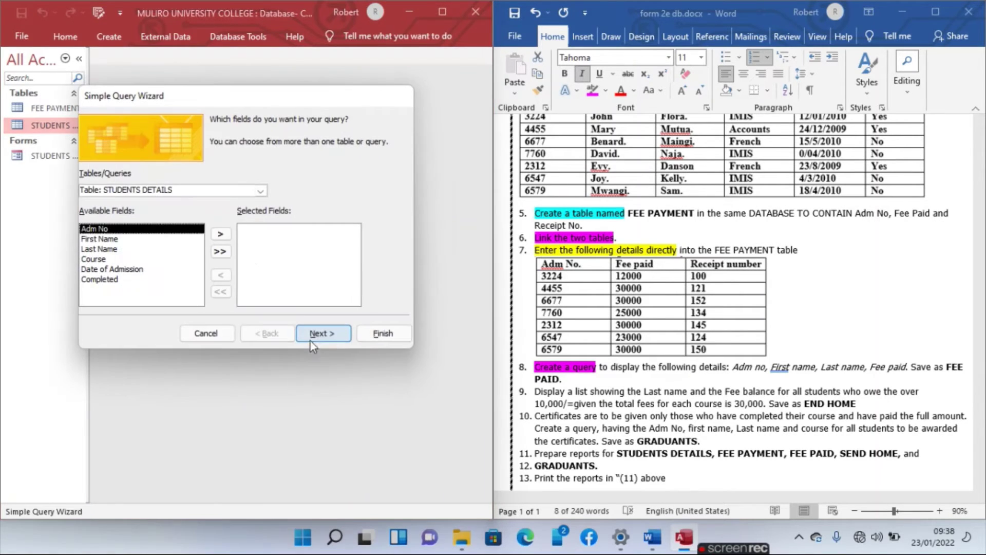
pyautogui.click(220, 234)
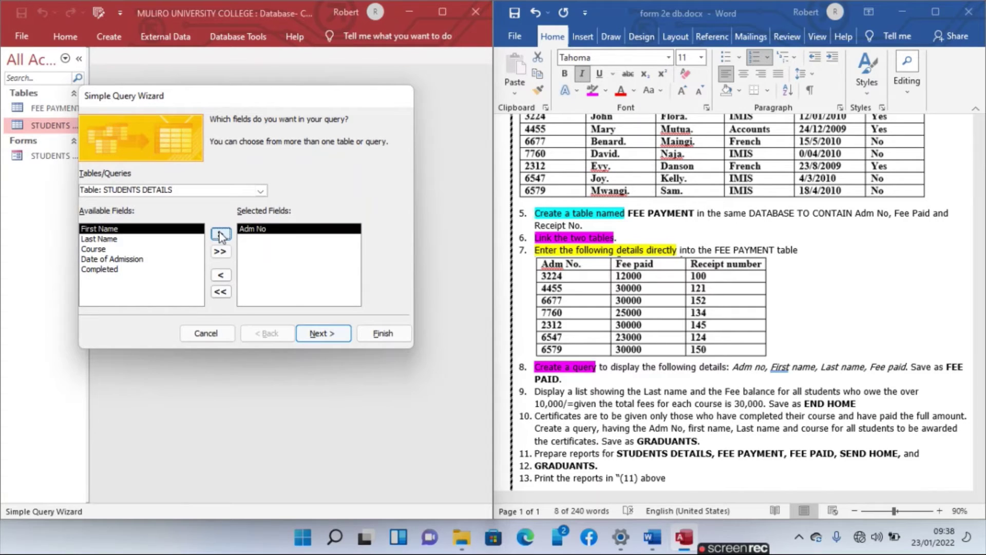
pyautogui.click(220, 234)
pyautogui.click(220, 235)
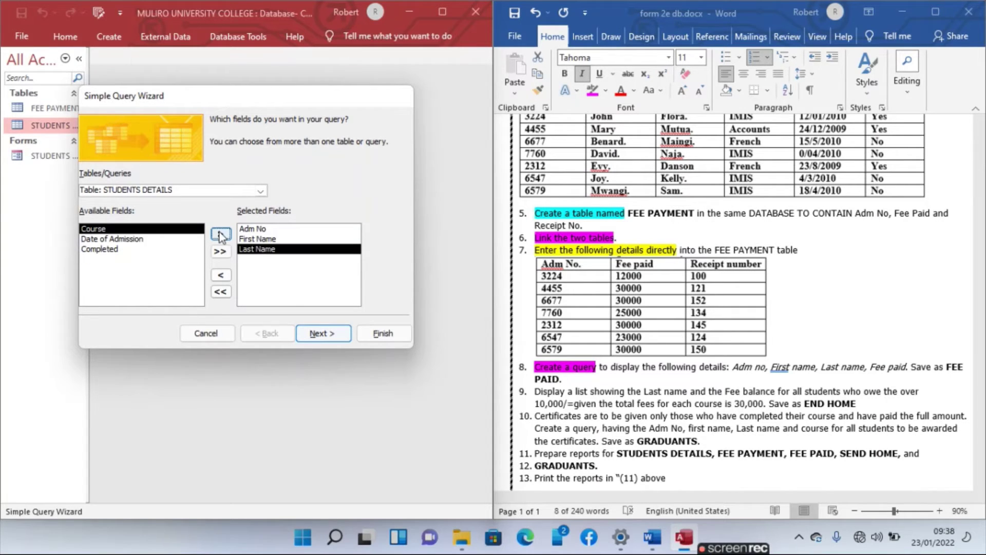
# - Add Fee Paid from the FEE PAYMENT table and accept the detail query option
pyautogui.click(261, 190)
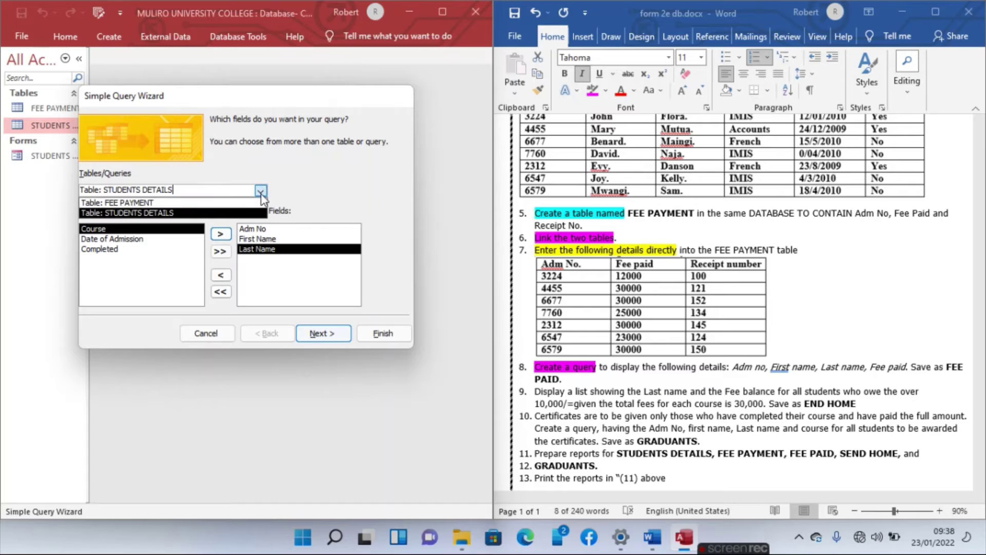
pyautogui.click(212, 203)
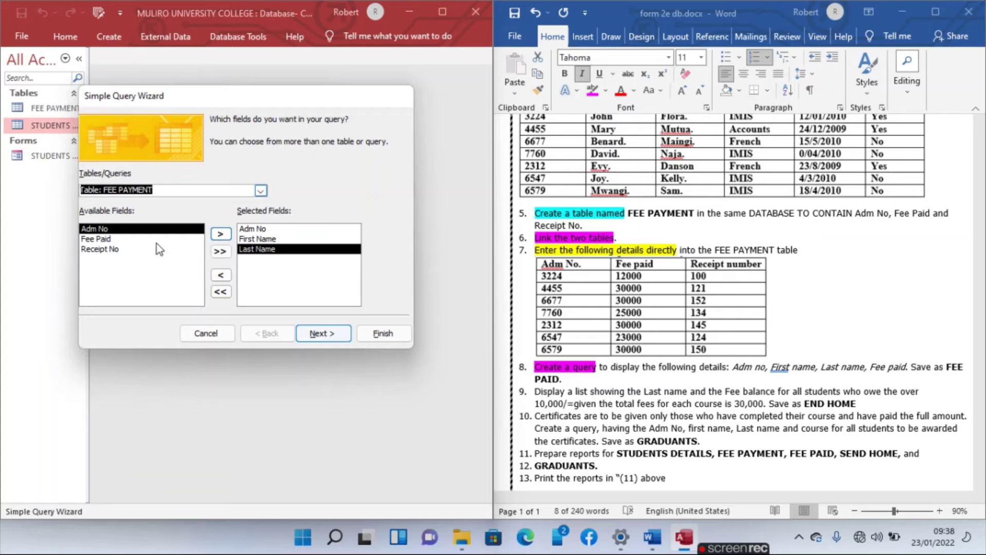
pyautogui.click(122, 239)
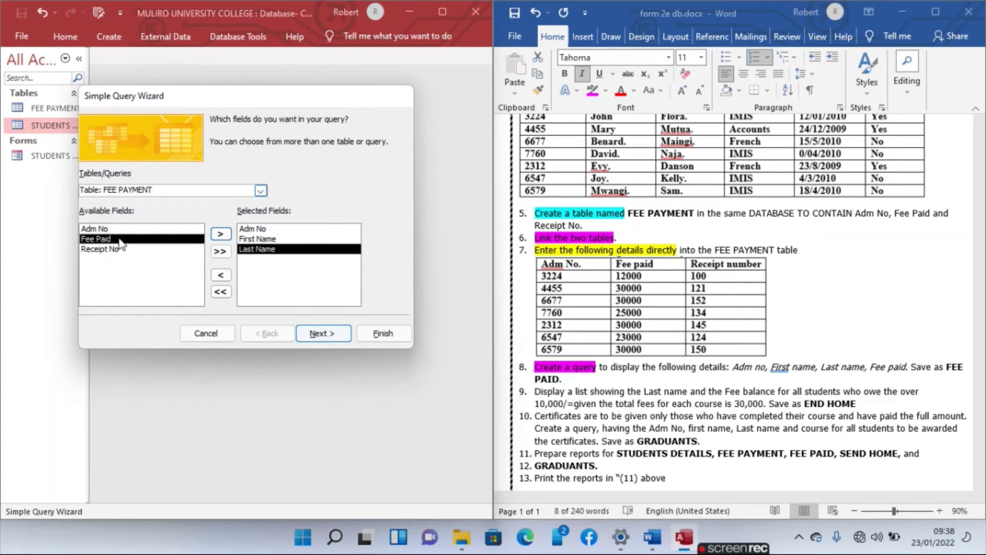
pyautogui.click(220, 234)
pyautogui.click(321, 335)
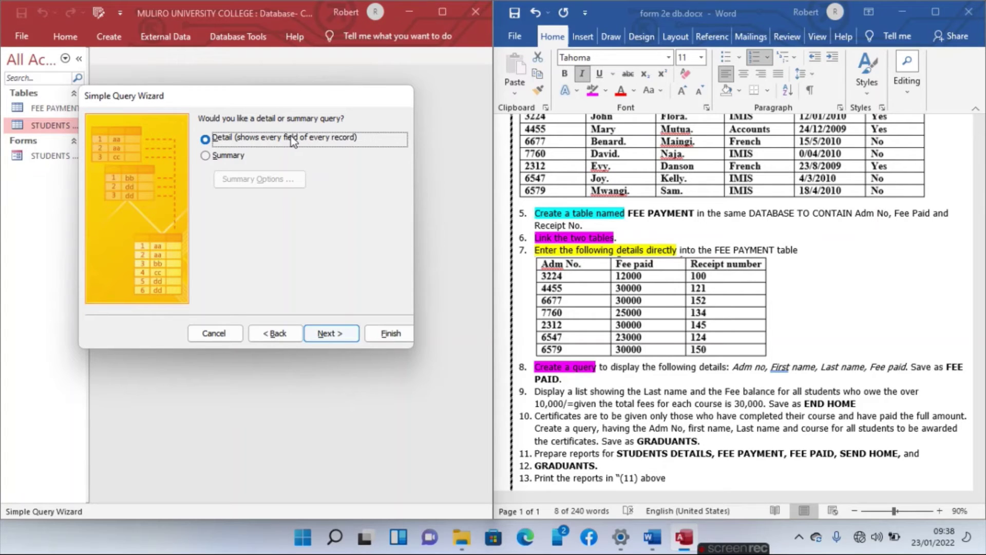
pyautogui.click(325, 330)
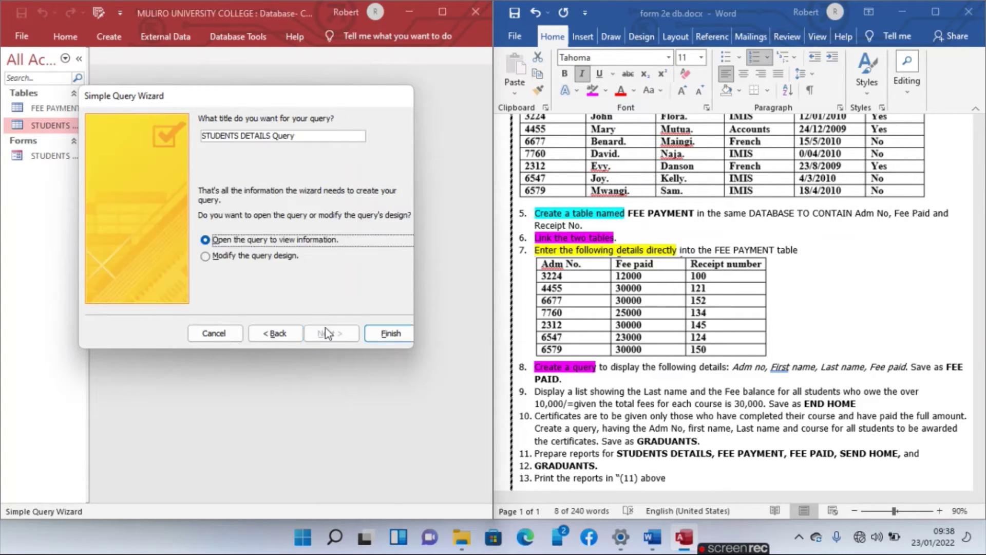
# - Title the query FEE PAID and finish the wizard
pyautogui.click(318, 138)
pyautogui.press('BackSpace')
pyautogui.press('BackSpace')
pyautogui.press('BackSpace')
pyautogui.press('BackSpace')
pyautogui.press('BackSpace')
pyautogui.press('BackSpace')
pyautogui.press('BackSpace')
pyautogui.press('BackSpace')
pyautogui.press('BackSpace')
pyautogui.press('BackSpace')
pyautogui.press('BackSpace')
pyautogui.press('BackSpace')
pyautogui.press('BackSpace')
pyautogui.press('BackSpace')
pyautogui.press('BackSpace')
pyautogui.press('BackSpace')
pyautogui.press('BackSpace')
pyautogui.press('BackSpace')
pyautogui.press('BackSpace')
pyautogui.press('BackSpace')
pyautogui.press('BackSpace')
pyautogui.press('capslock')
pyautogui.write('FEE PAID')
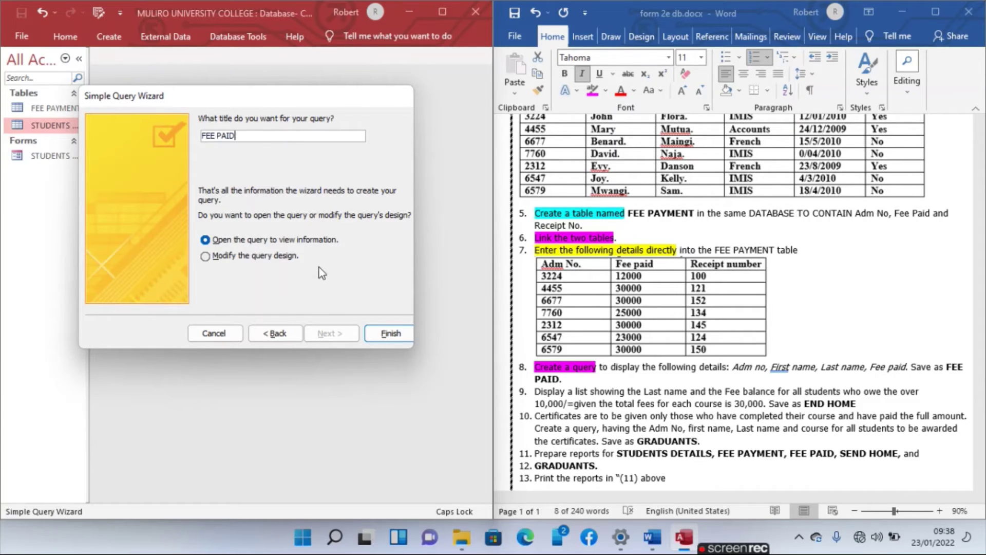
pyautogui.click(380, 333)
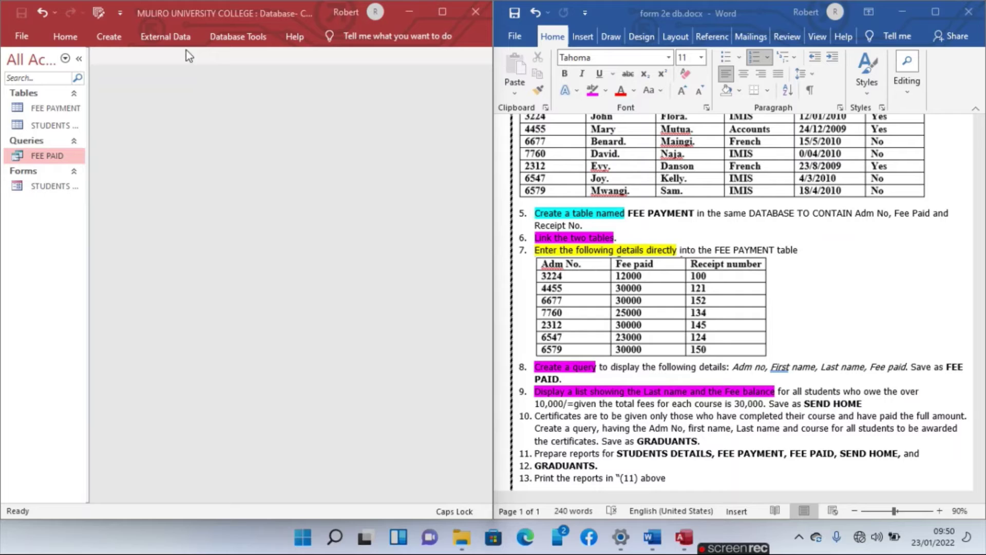
# - Start a Simple Query Wizard and add Last Name and Fee Paid from the FEE PAID query
pyautogui.click(123, 32)
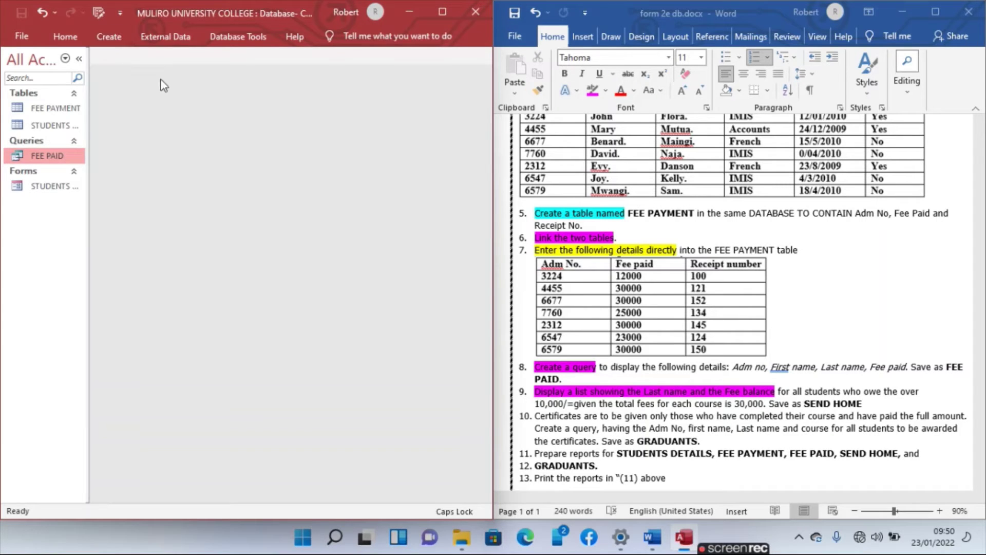
pyautogui.click(113, 46)
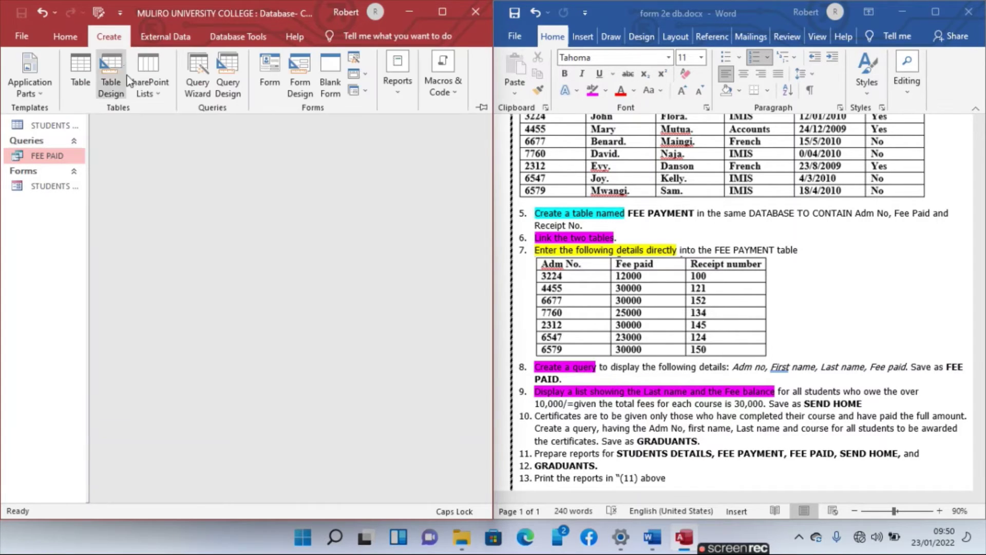
pyautogui.click(193, 91)
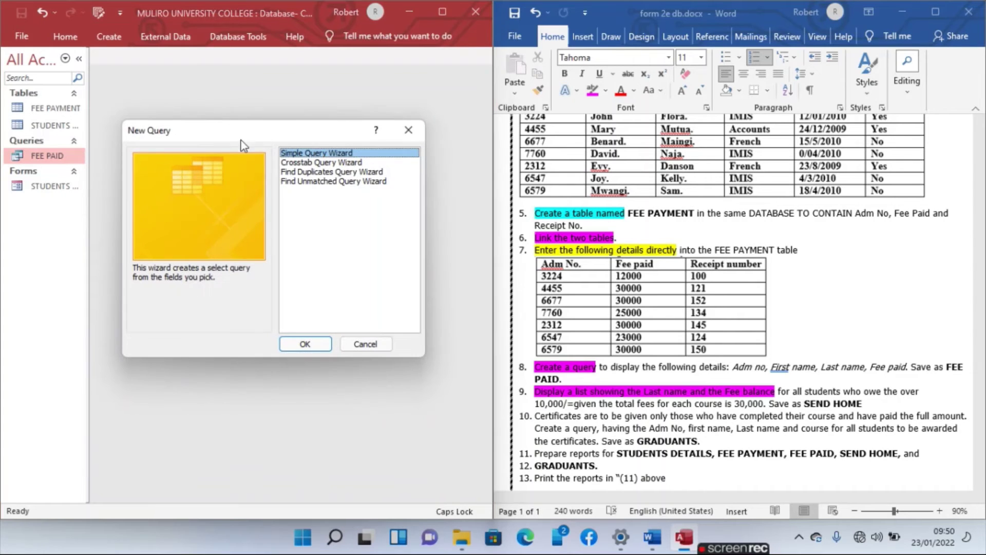
pyautogui.click(306, 347)
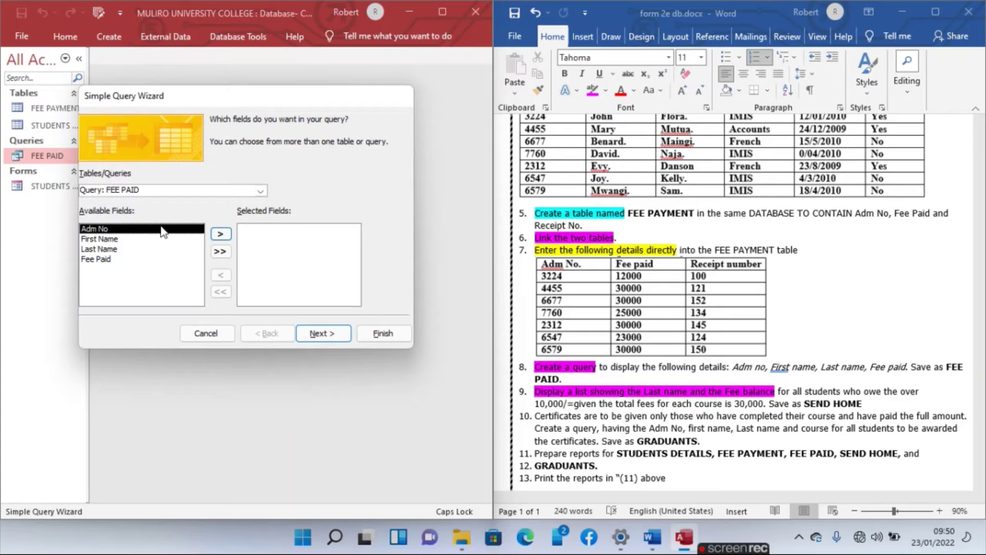
pyautogui.doubleClick(112, 250)
pyautogui.doubleClick(114, 251)
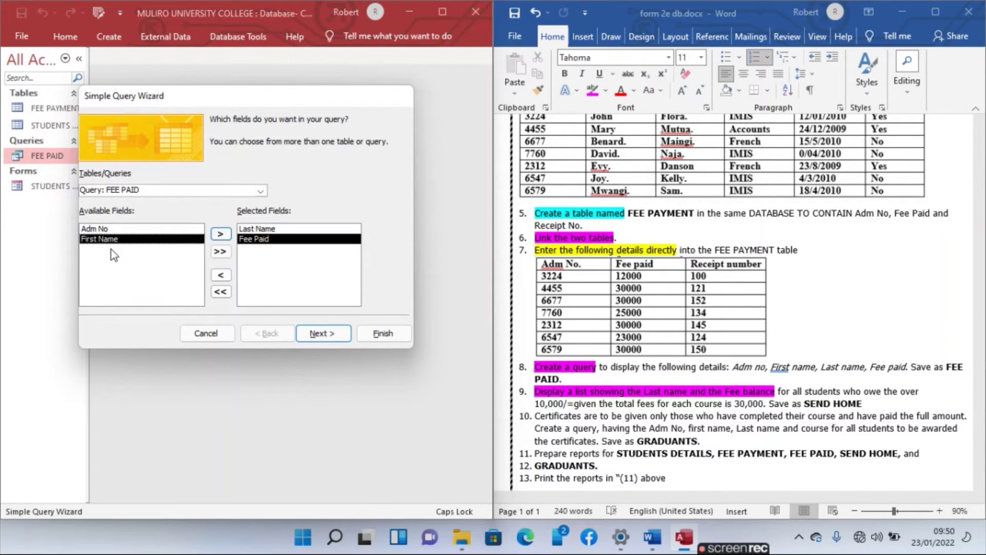
pyautogui.click(313, 334)
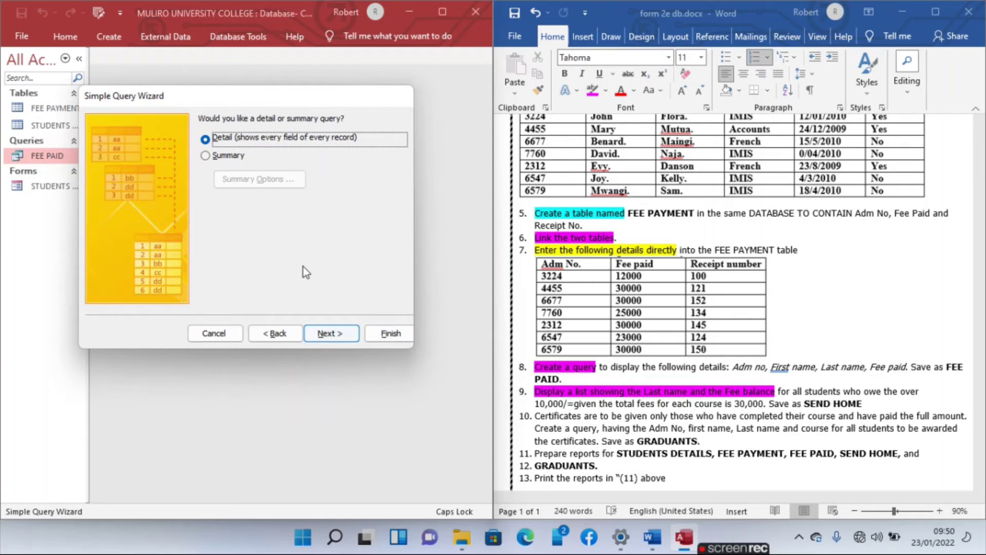
pyautogui.click(330, 331)
# - Title the query SEND HOME, choosing to modify its design on finish
pyautogui.moveTo(310, 135); pyautogui.dragTo(202, 134)
pyautogui.write('S')
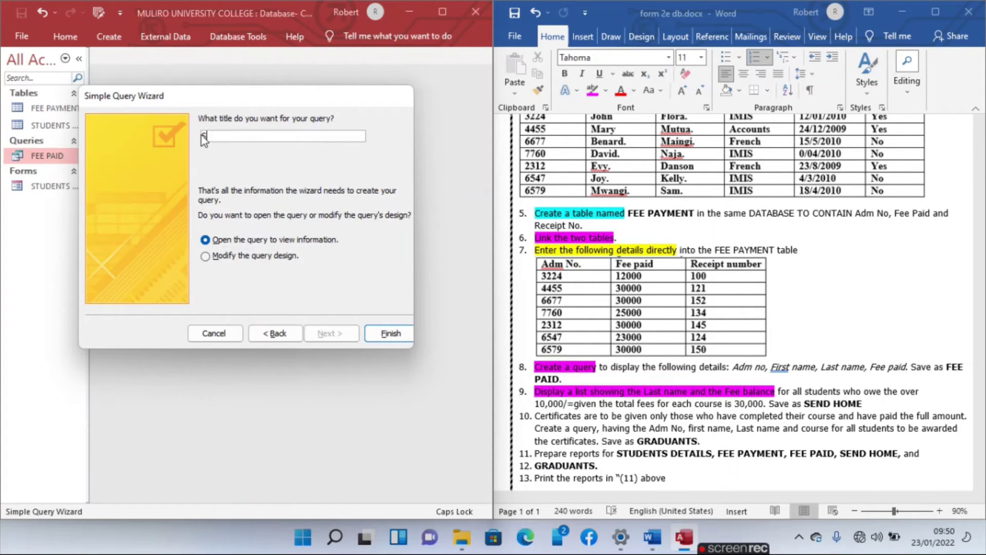
pyautogui.write('END HOME')
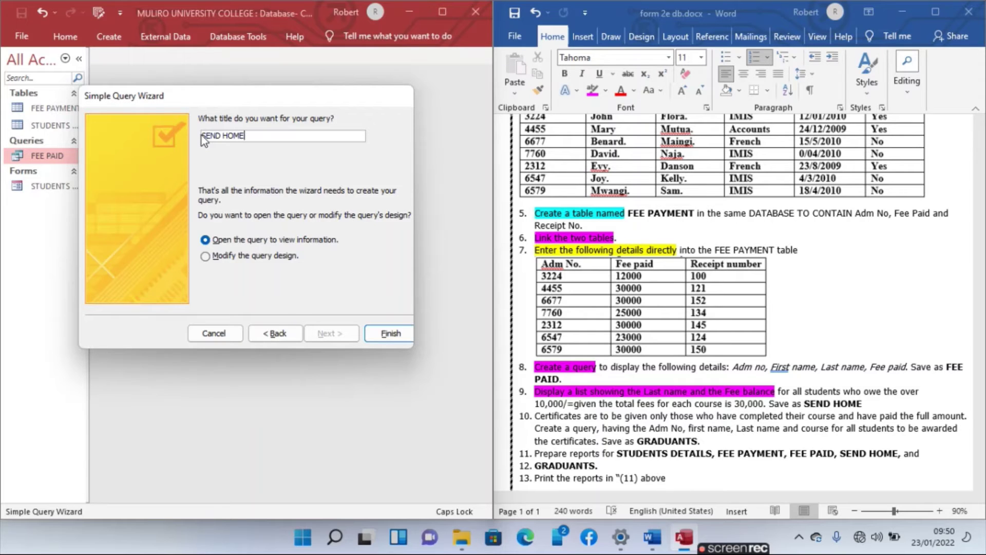
pyautogui.click(241, 256)
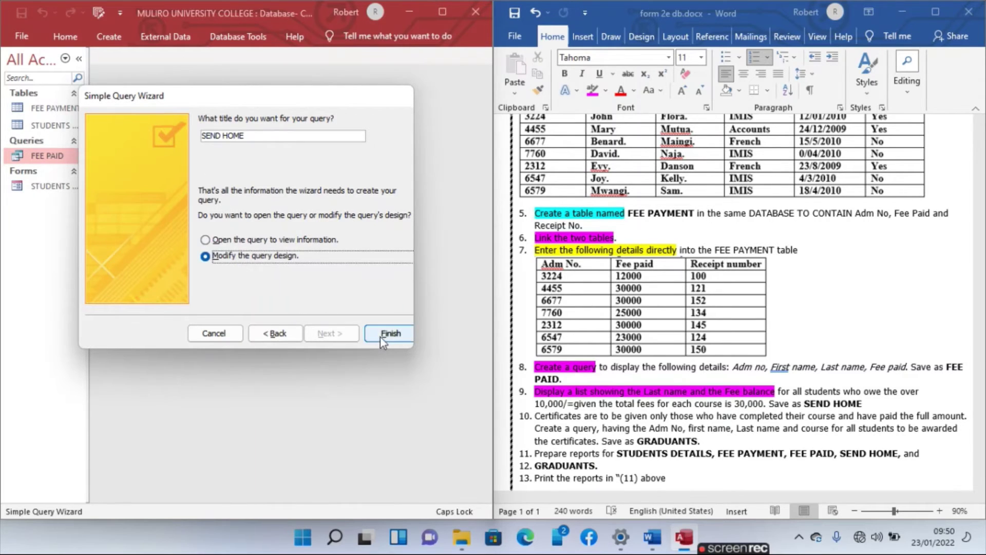
pyautogui.click(381, 334)
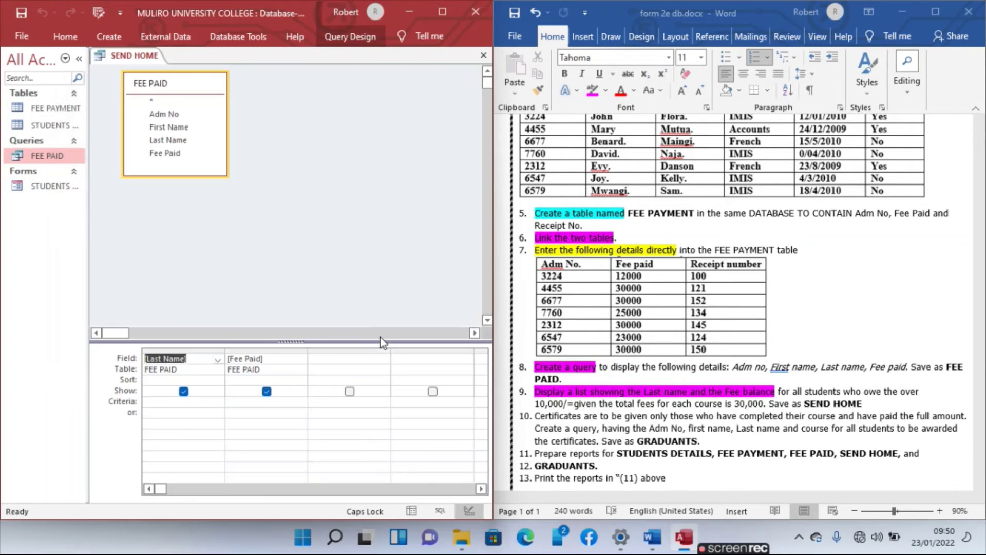
# - Add a balance field 30000-[Fee Paid] in the third column and run the SEND HOME query
pyautogui.click(318, 355)
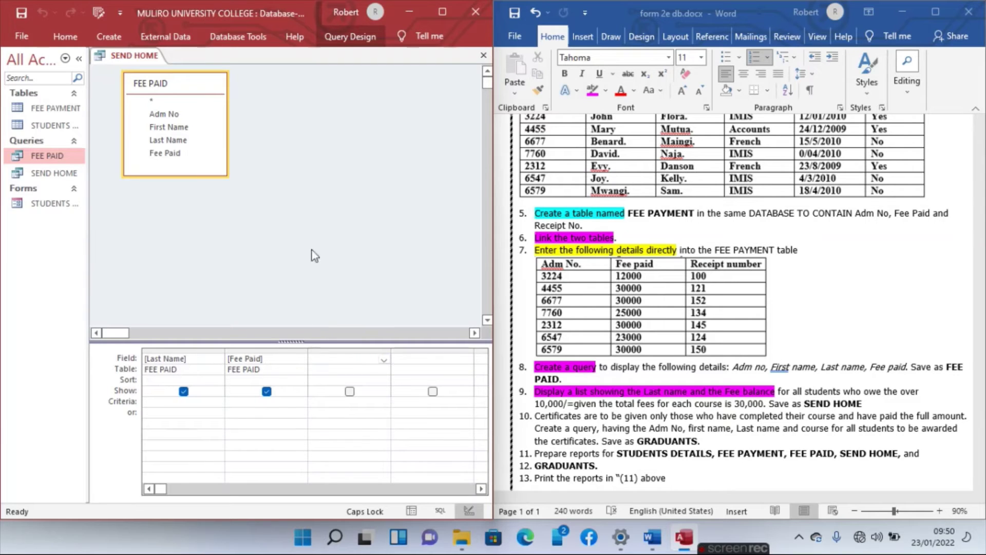
pyautogui.click(334, 38)
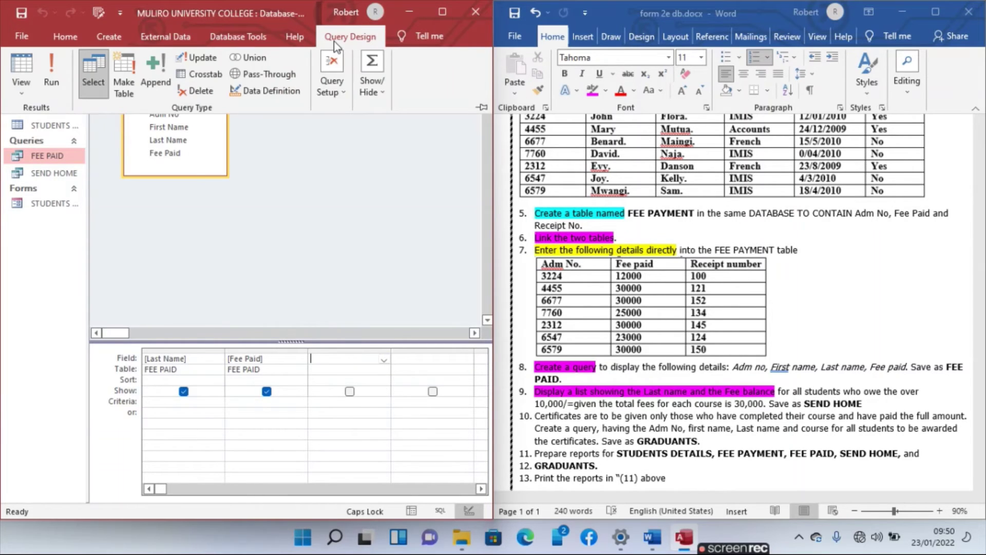
pyautogui.click(332, 94)
pyautogui.click(365, 154)
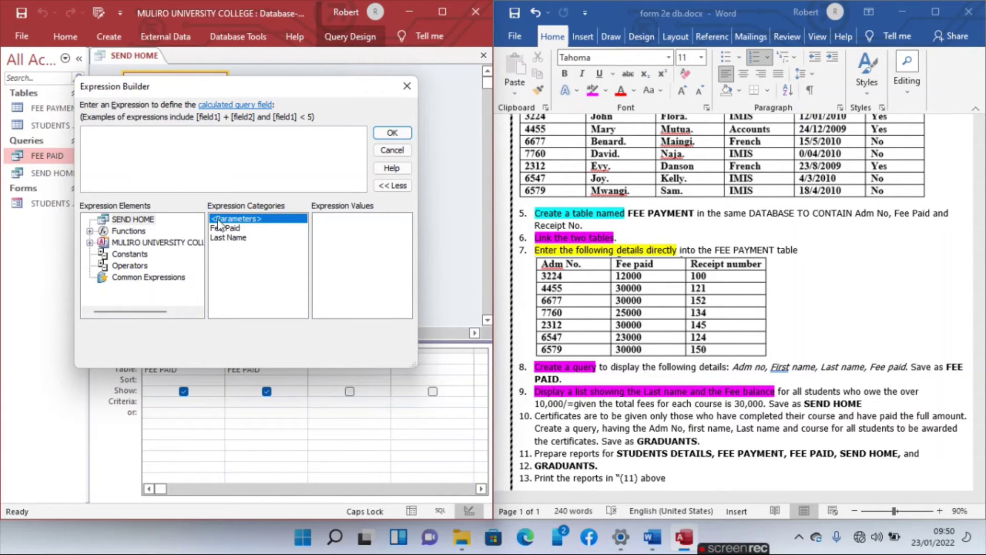
pyautogui.write('30000')
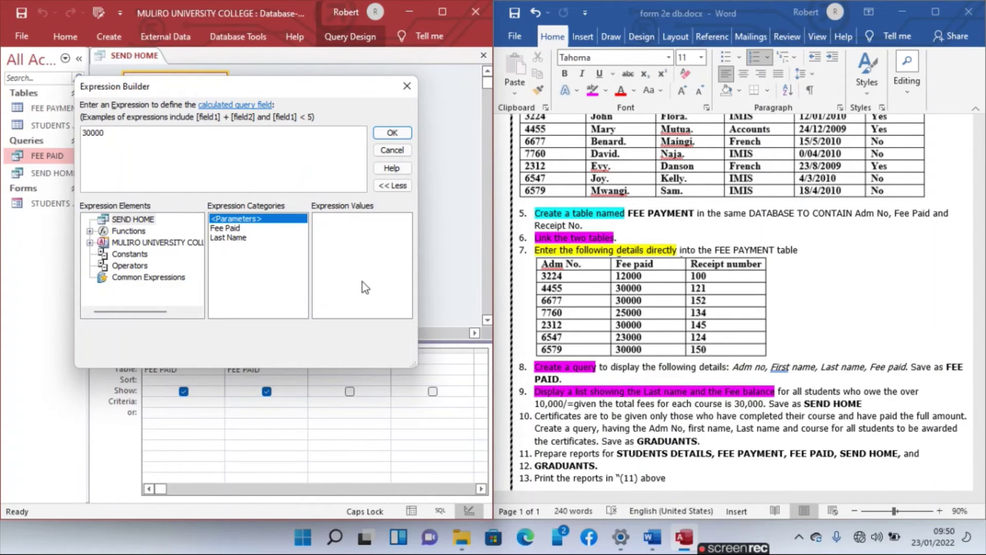
pyautogui.write('-')
pyautogui.doubleClick(223, 229)
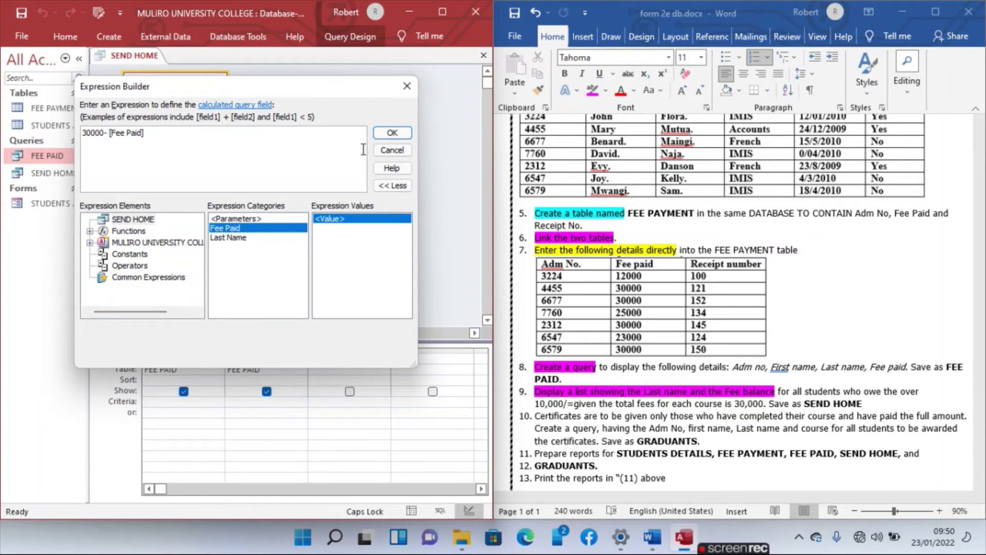
pyautogui.click(384, 135)
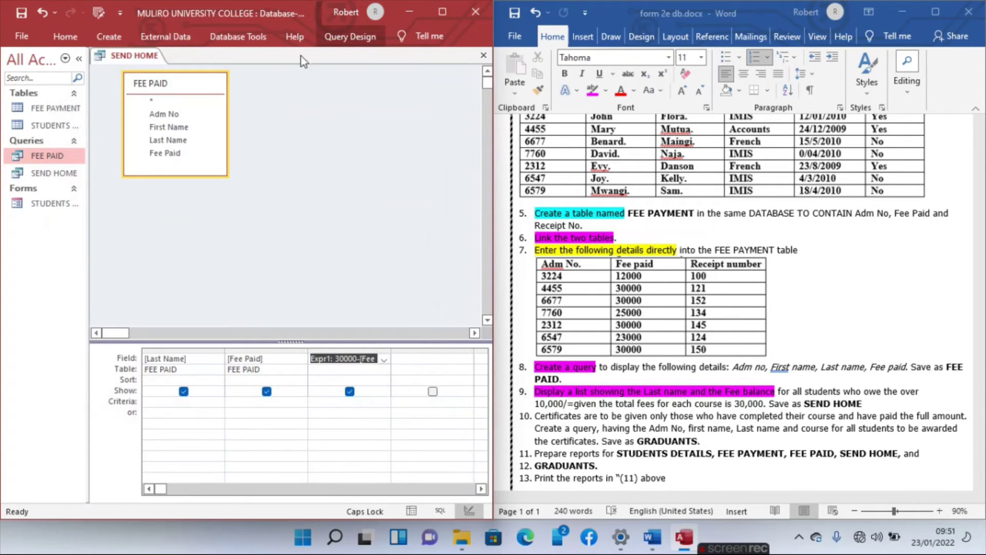
pyautogui.click(344, 33)
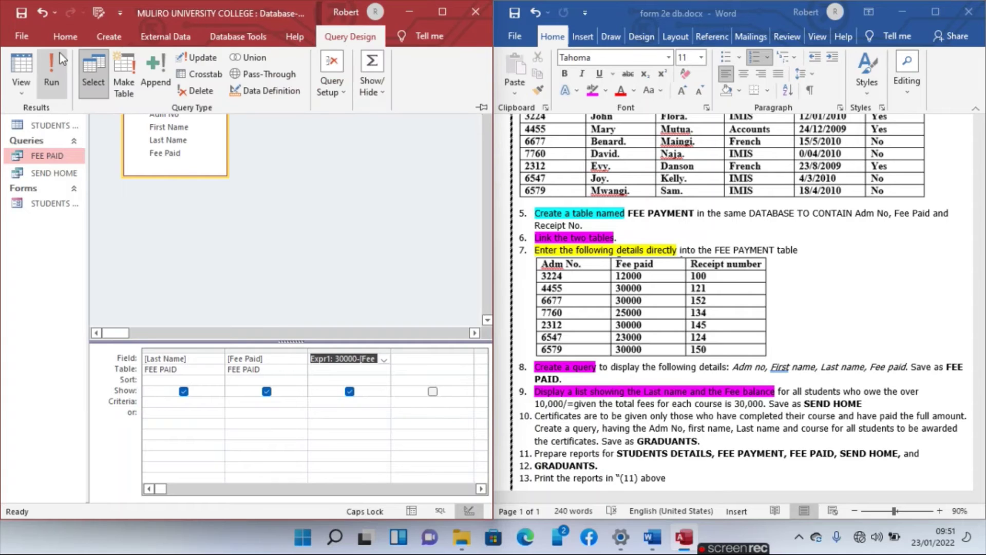
pyautogui.click(59, 60)
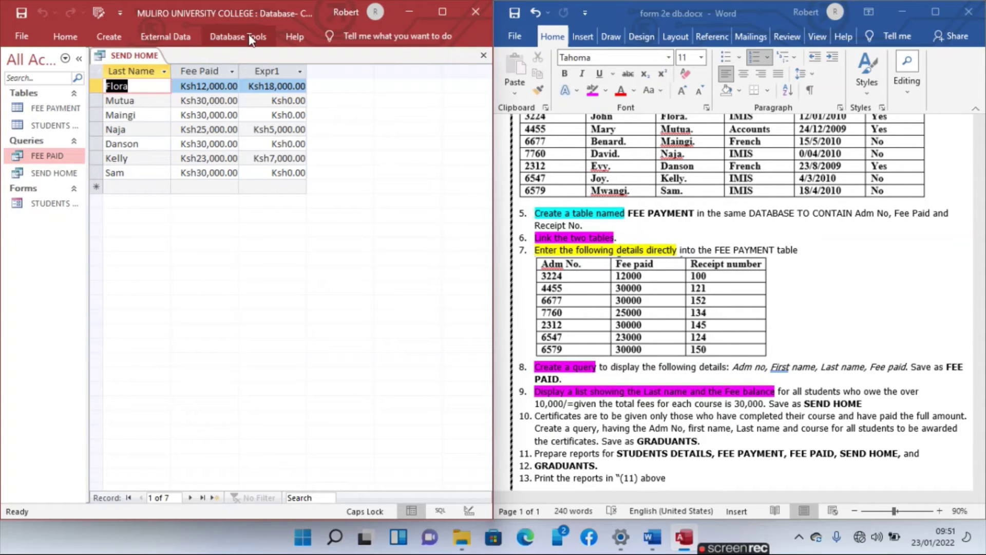
# - Return SEND HOME to Design View and limit the balance column to values above 10000
pyautogui.rightClick(143, 63)
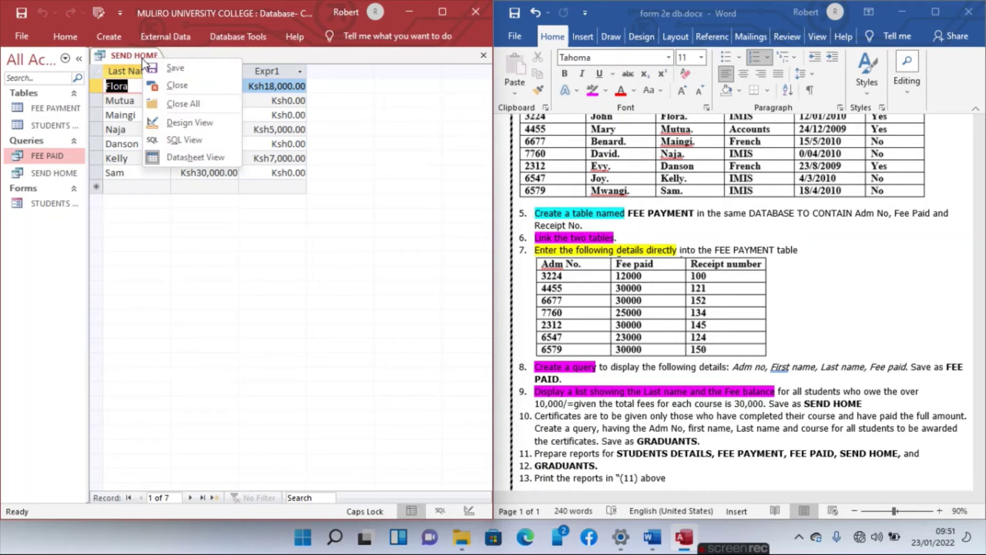
pyautogui.click(181, 124)
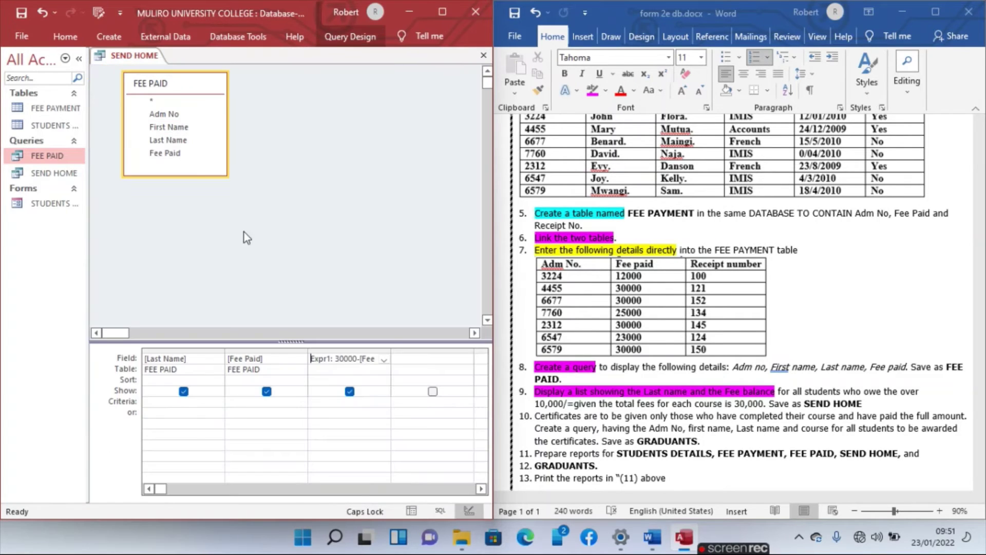
pyautogui.click(347, 405)
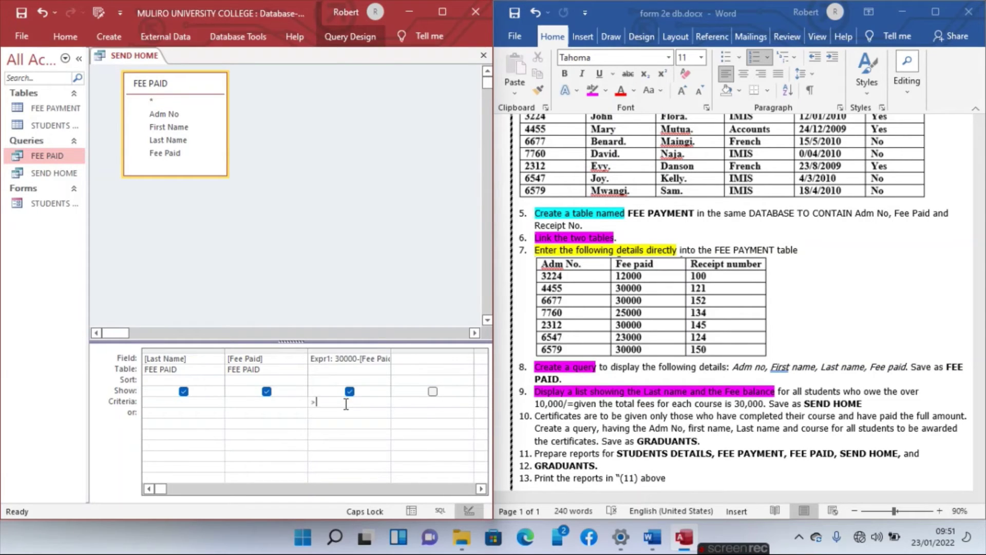
pyautogui.write('>1')
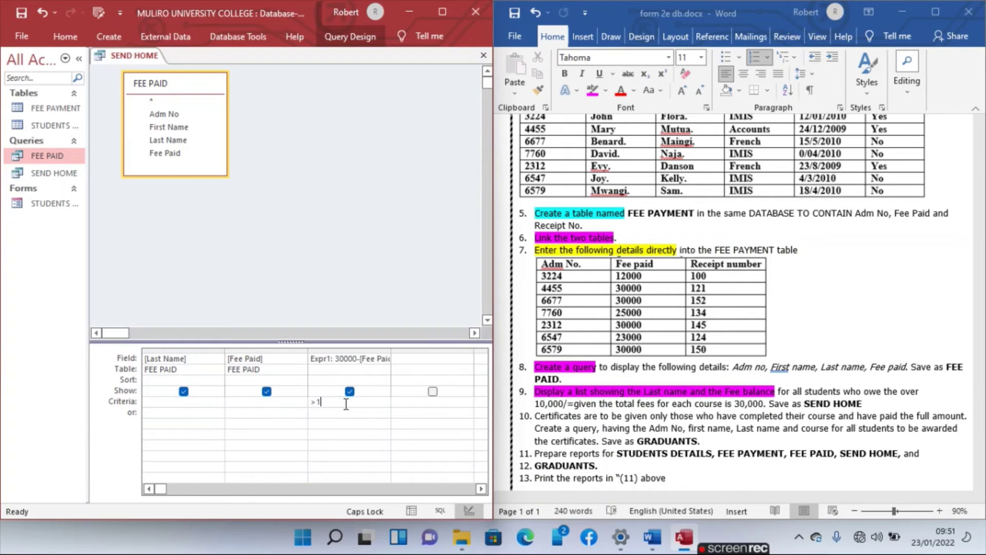
pyautogui.write('0000')
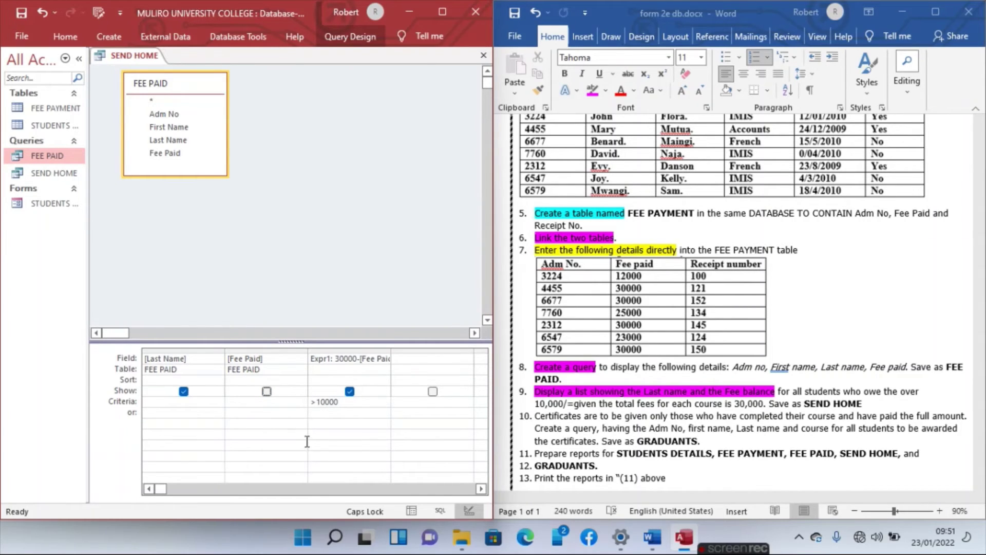
# - Rename the Expr1 column to BALANCE and run the revised SEND HOME query
pyautogui.click(312, 358)
pyautogui.press('Right')
pyautogui.press('Right')
pyautogui.press('Right')
pyautogui.press('Right')
pyautogui.press('Right')
pyautogui.press('Right')
pyautogui.press('Right')
pyautogui.press('Right')
pyautogui.press('Right')
pyautogui.press('Right')
pyautogui.press('Right')
pyautogui.press('Right')
pyautogui.press('Right')
pyautogui.press('Right')
pyautogui.press('Right')
pyautogui.press('Right')
pyautogui.press('Right')
pyautogui.press('Right')
pyautogui.press('Right')
pyautogui.press('Right')
pyautogui.press('Right')
pyautogui.press('Home')
pyautogui.press('Delete')
pyautogui.press('Delete')
pyautogui.press('Delete')
pyautogui.press('Delete')
pyautogui.press('Delete')
pyautogui.write('BALANCE')
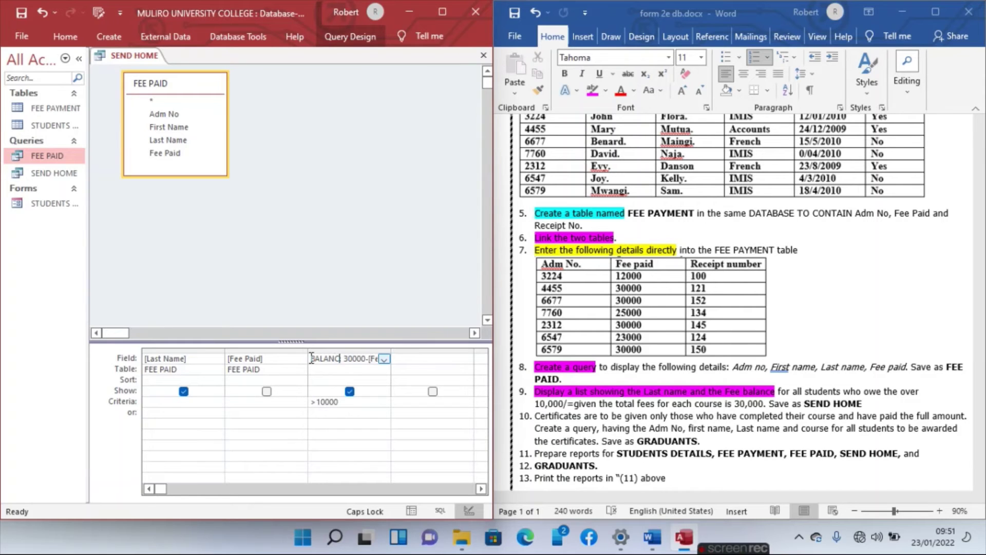
pyautogui.click(350, 37)
pyautogui.click(60, 69)
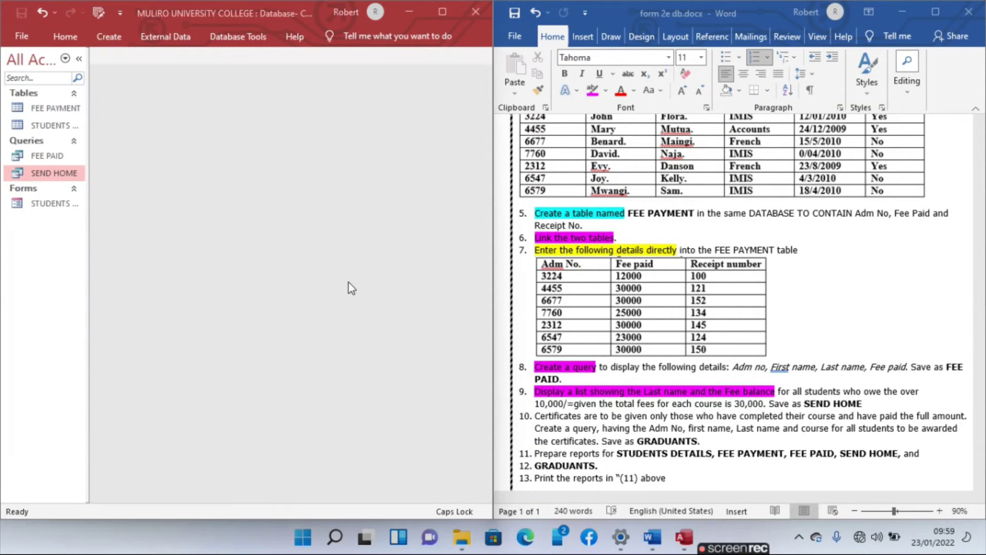
# - Start a Simple Query Wizard query with Adm No, First Name, Last Name and Course from STUDENTS DETAILS
pyautogui.click(102, 41)
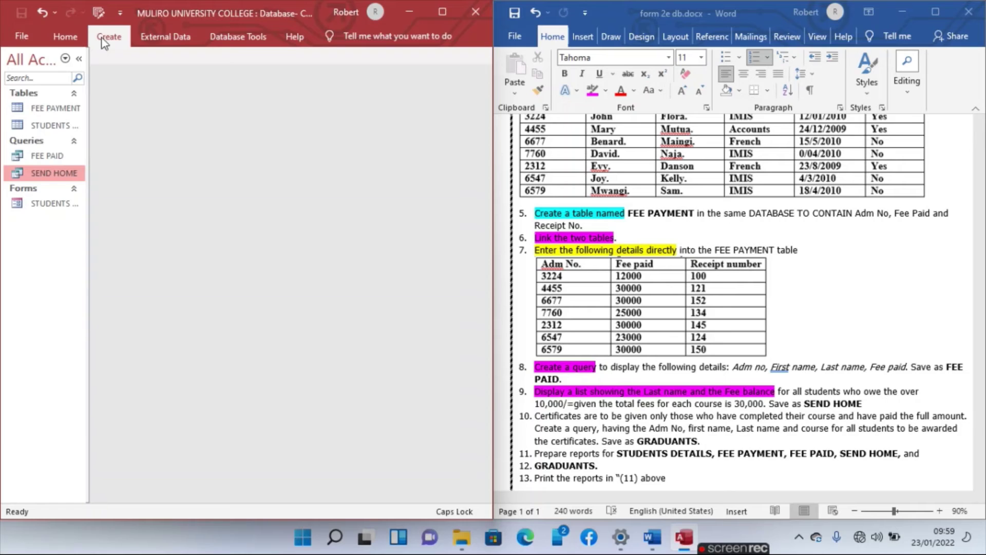
pyautogui.click(199, 86)
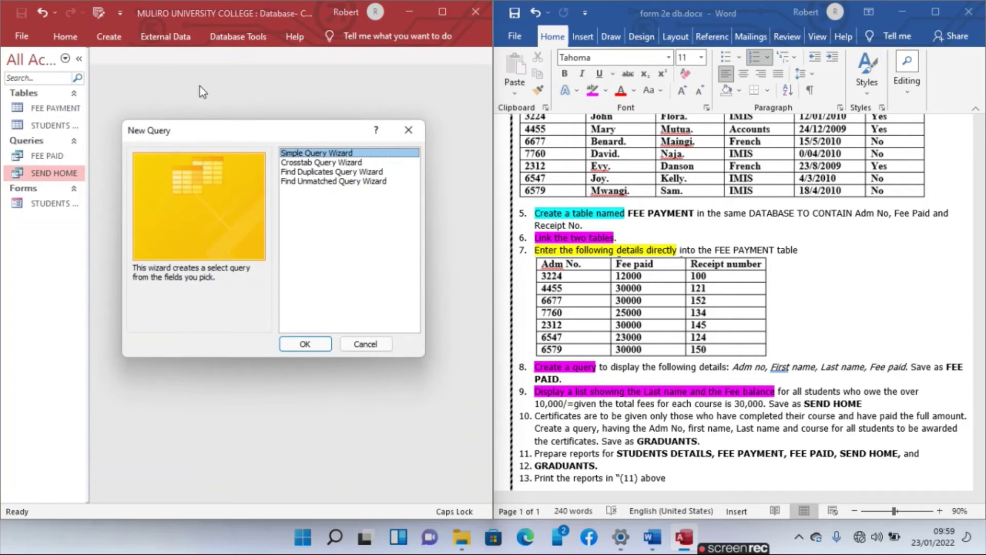
pyautogui.click(312, 344)
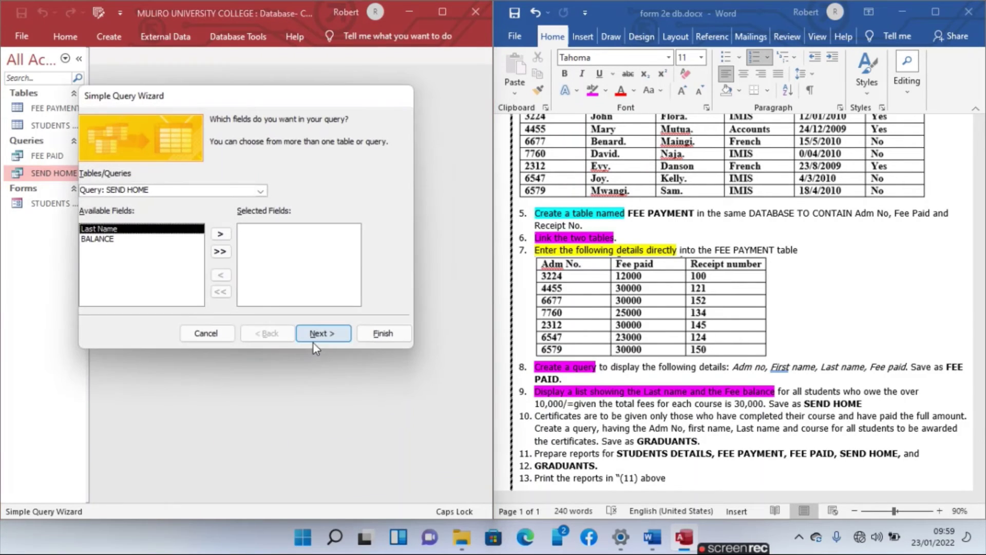
pyautogui.click(261, 191)
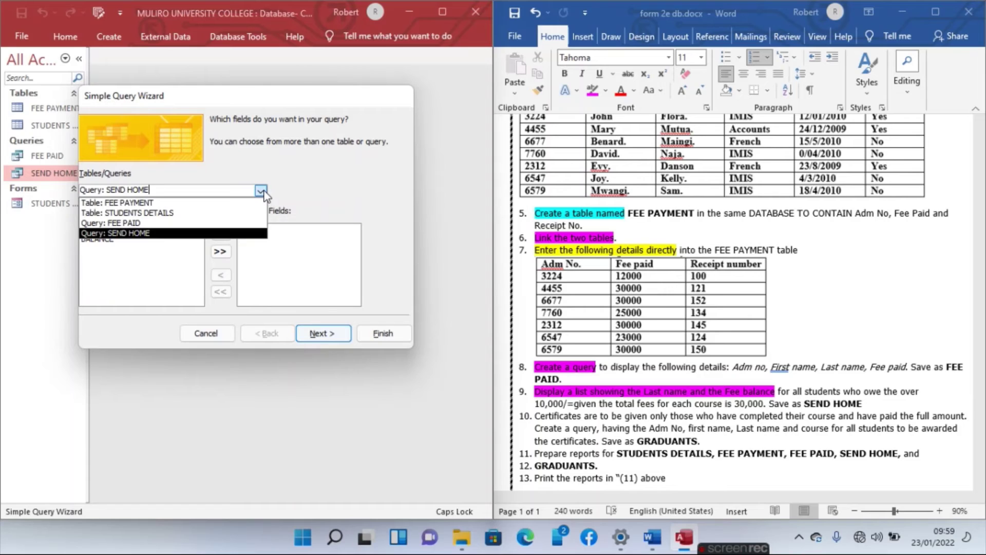
pyautogui.click(213, 210)
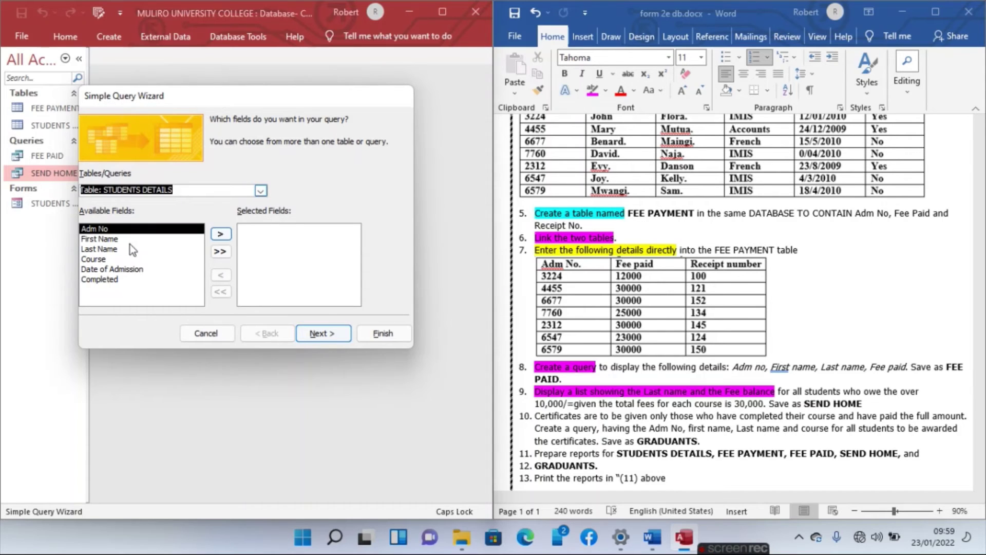
pyautogui.doubleClick(124, 229)
pyautogui.doubleClick(123, 229)
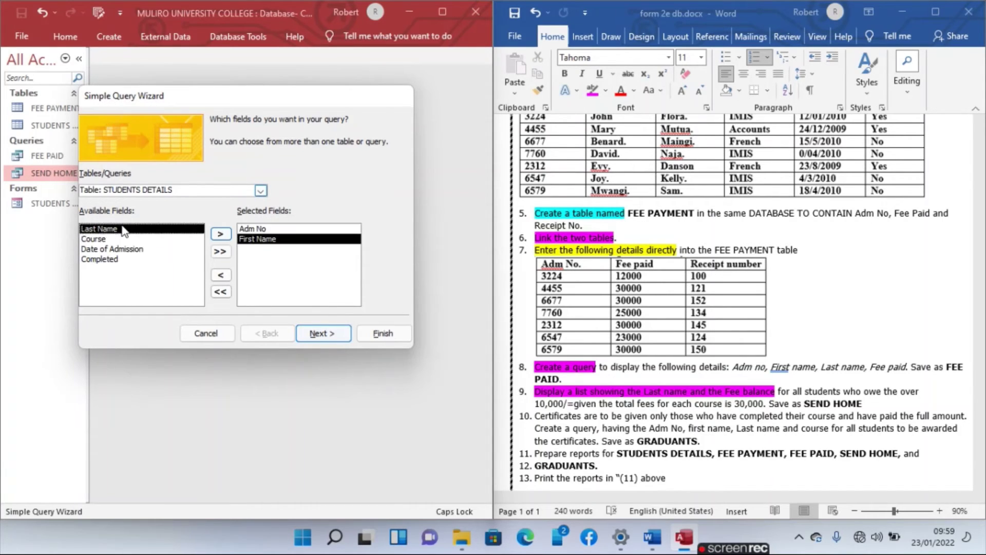
pyautogui.doubleClick(123, 228)
pyautogui.doubleClick(123, 229)
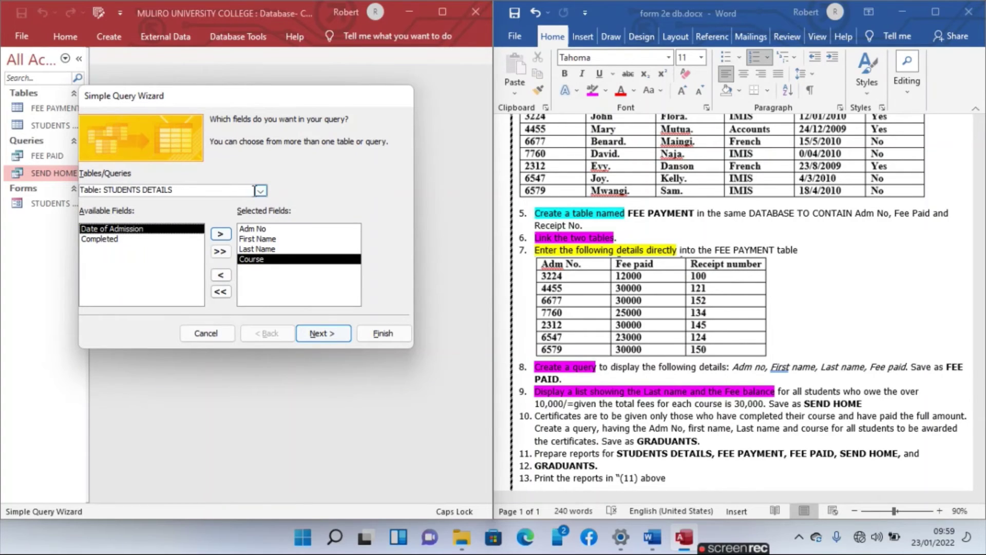
# - Add the Fee Paid field from the FEE PAID query
pyautogui.click(261, 190)
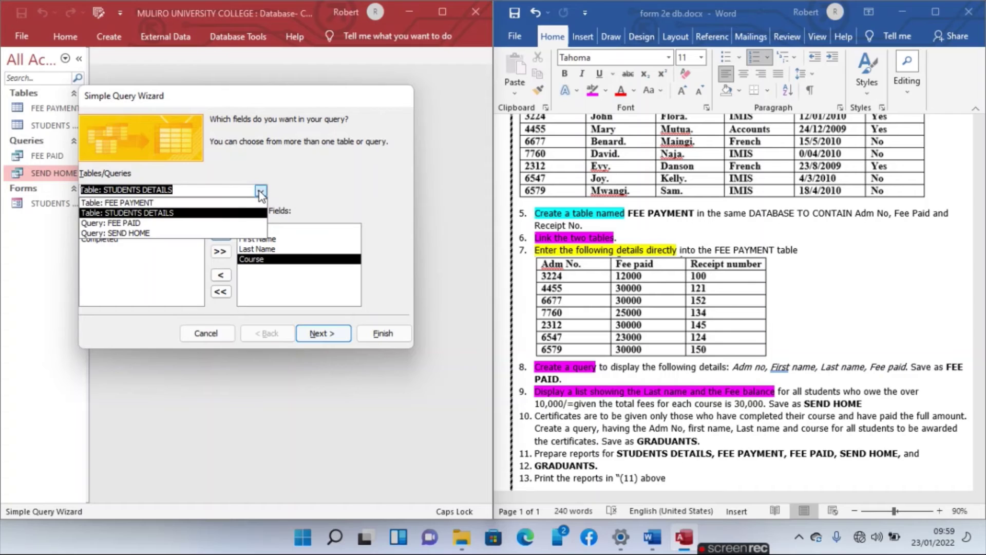
pyautogui.click(222, 223)
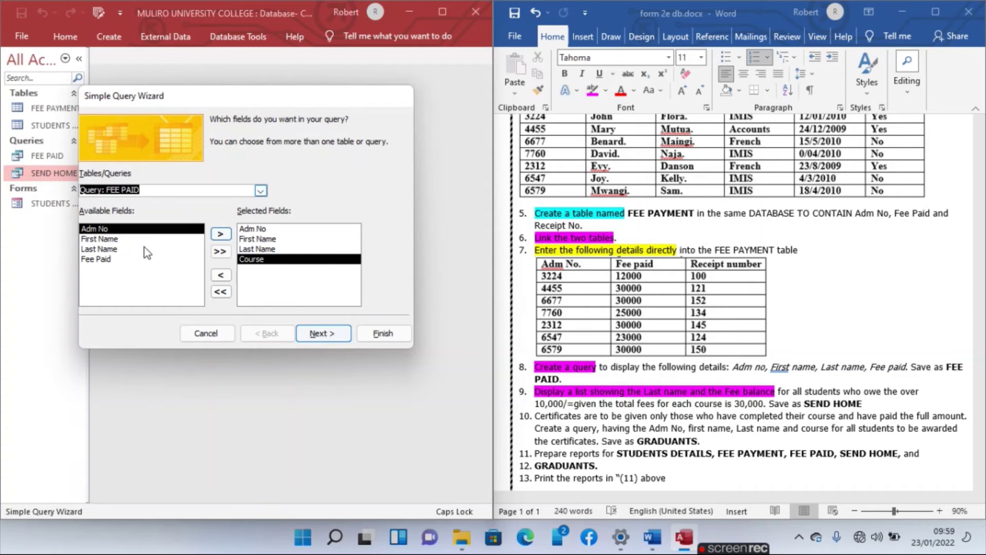
pyautogui.click(118, 258)
pyautogui.doubleClick(118, 259)
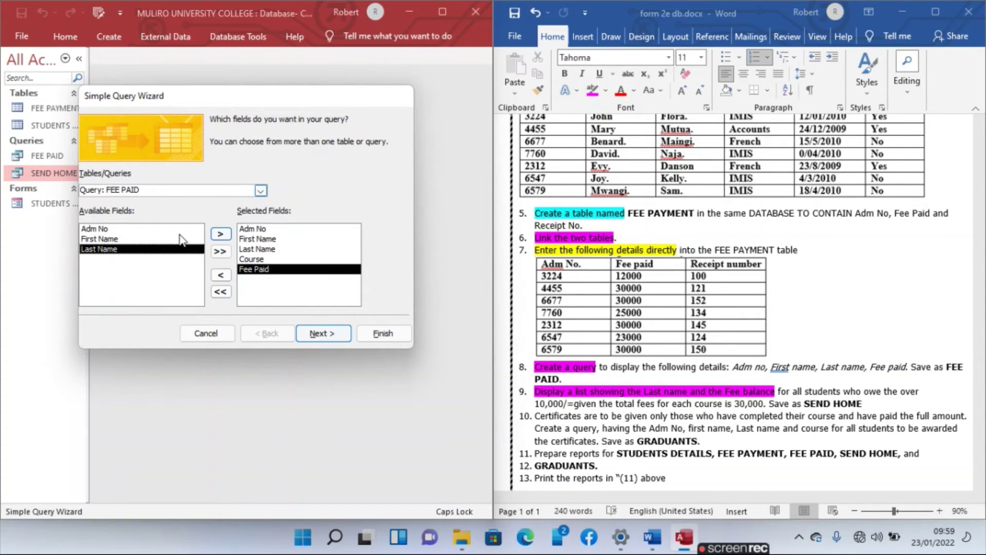
# - Title the query GRADUANTS and finish it, opening it in design
pyautogui.click(301, 331)
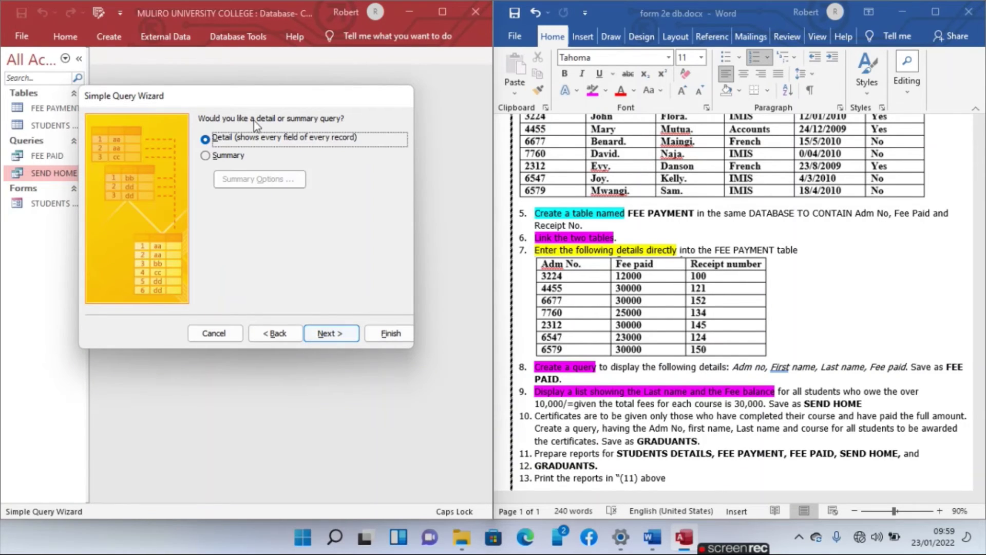
pyautogui.click(337, 334)
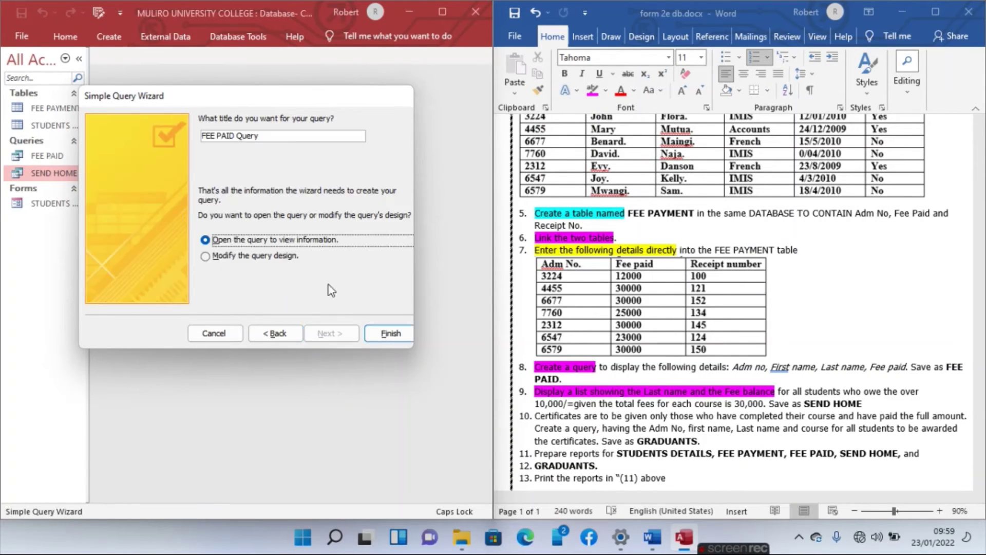
pyautogui.doubleClick(207, 141)
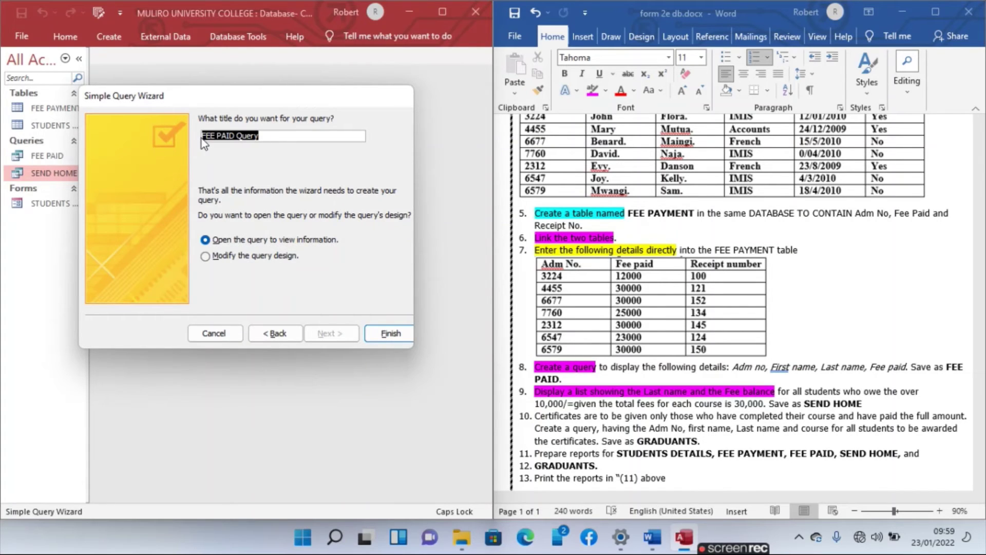
pyautogui.write('GRADUANTS')
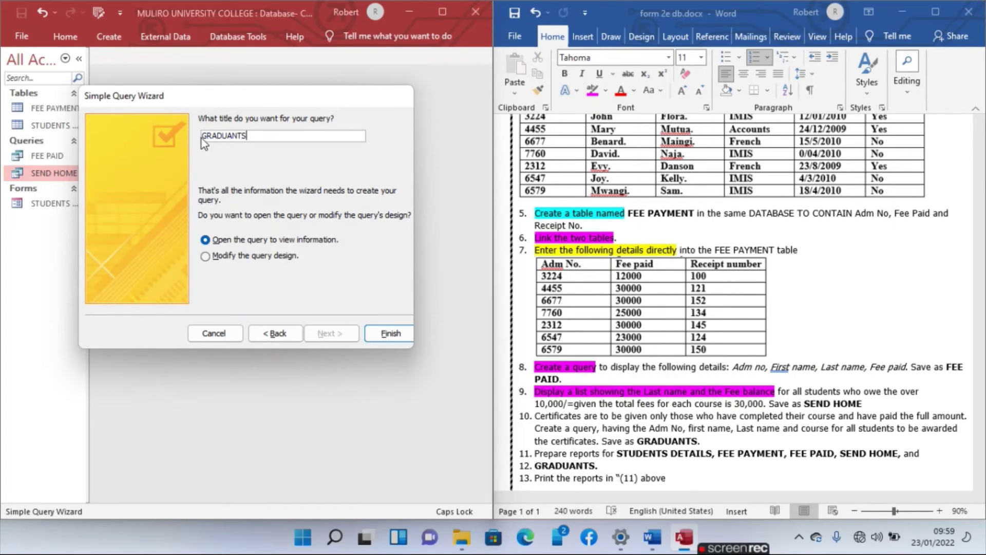
pyautogui.click(205, 255)
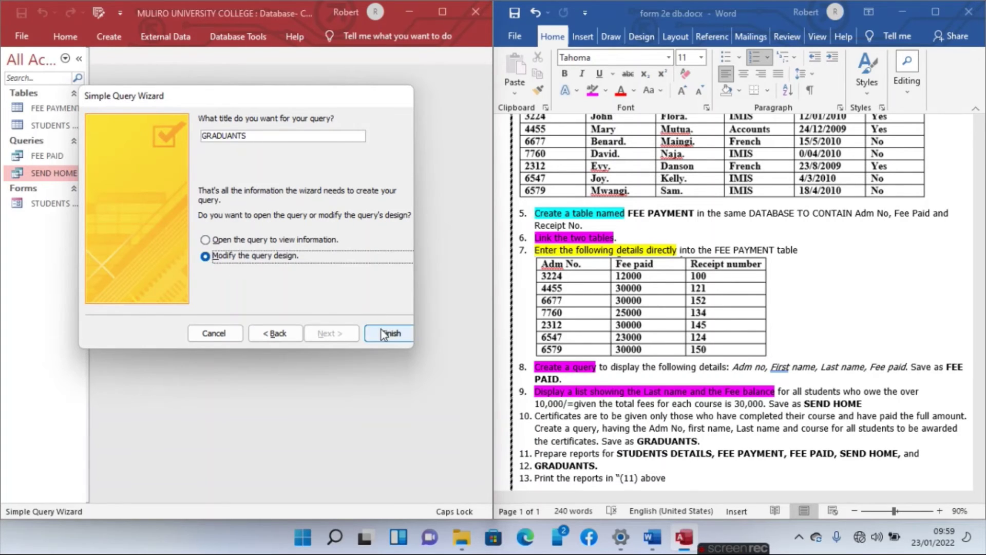
pyautogui.click(382, 333)
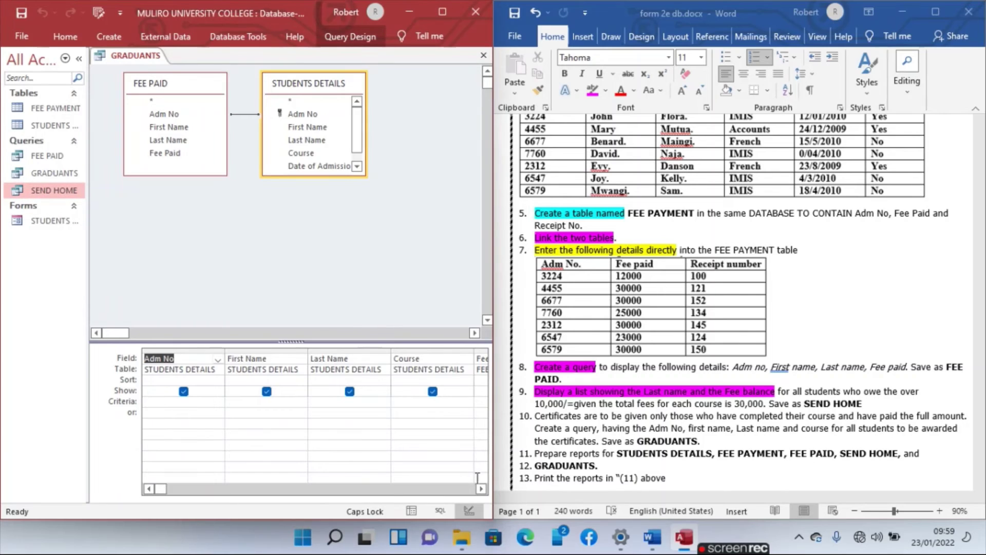
# - Use the Builder to add the expression 30000-[Fee Paid] in the next empty GRADUANTS column
pyautogui.click(482, 488)
pyautogui.doubleClick(481, 489)
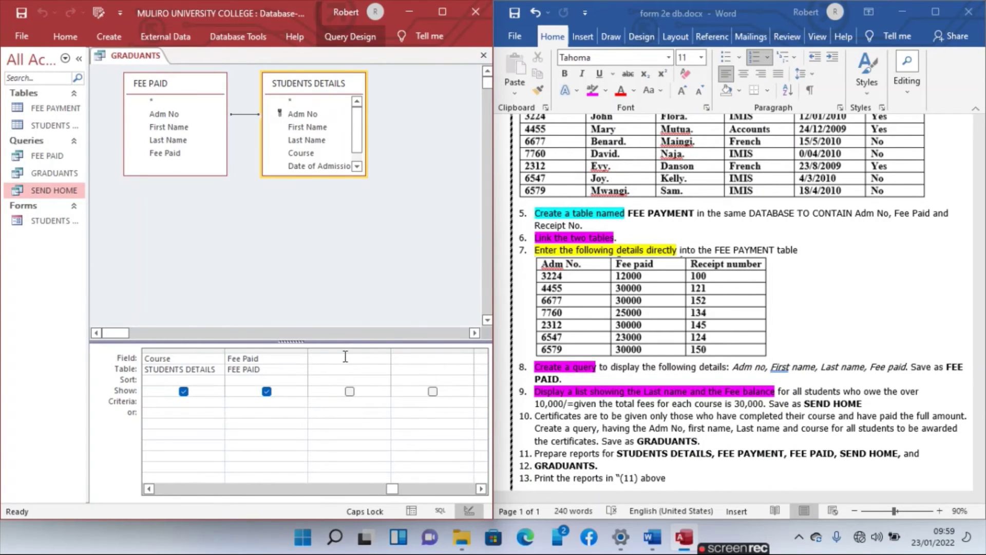
pyautogui.click(338, 38)
pyautogui.click(330, 81)
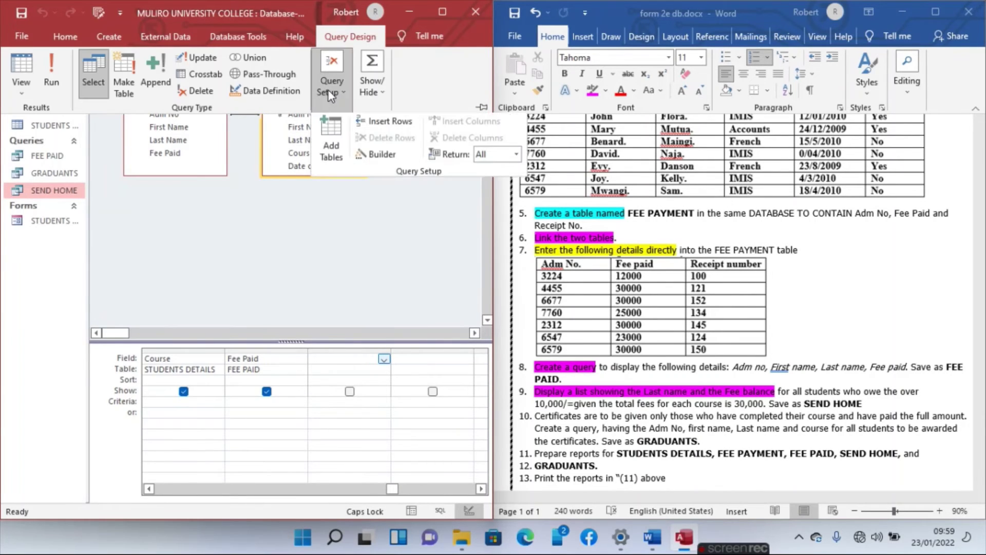
pyautogui.click(363, 156)
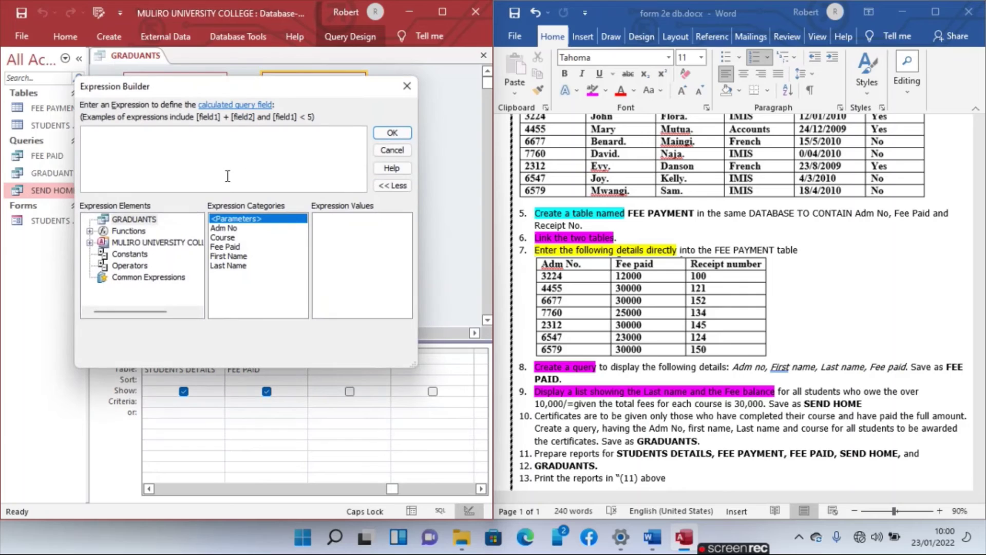
pyautogui.write('30000-')
pyautogui.click(237, 247)
pyautogui.doubleClick(235, 249)
pyautogui.click(386, 134)
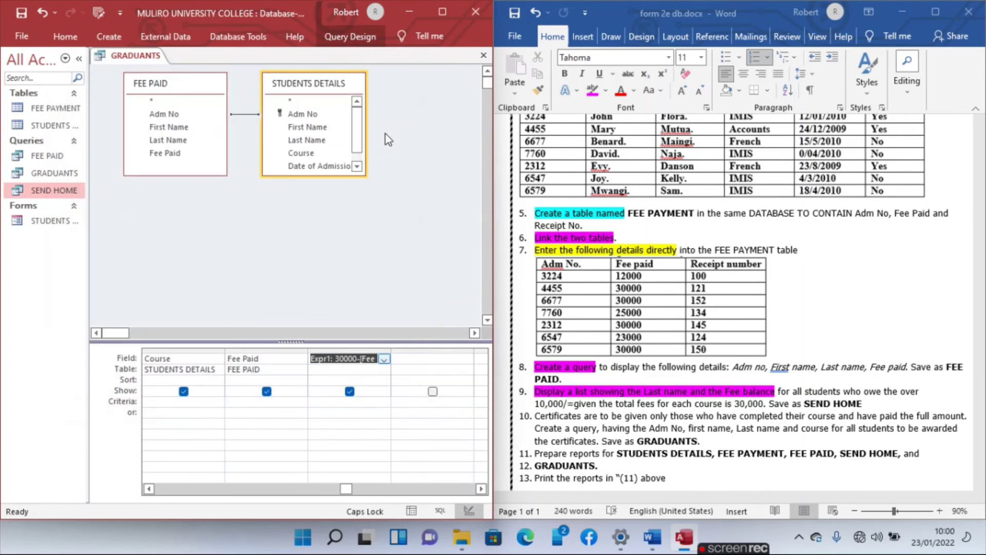
pyautogui.click(348, 37)
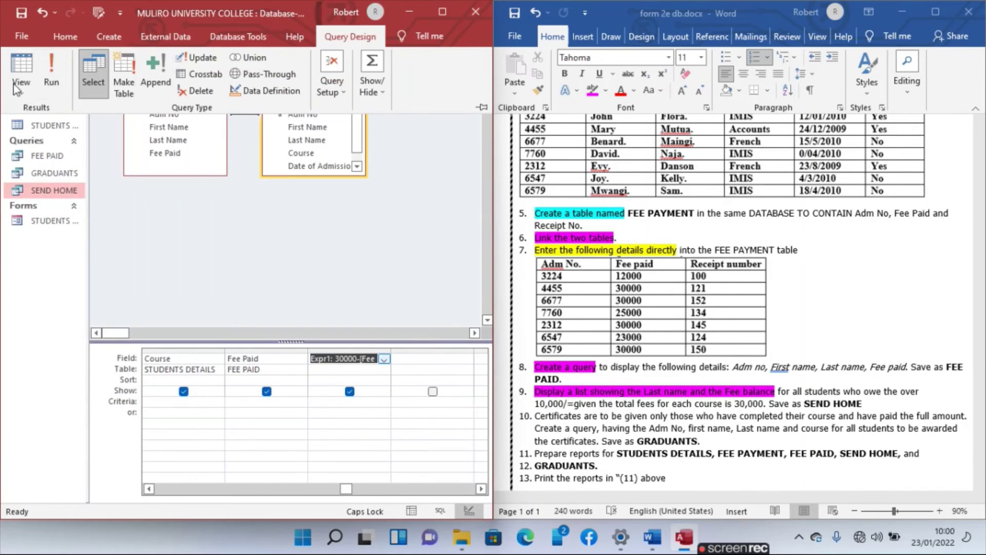
pyautogui.click(49, 75)
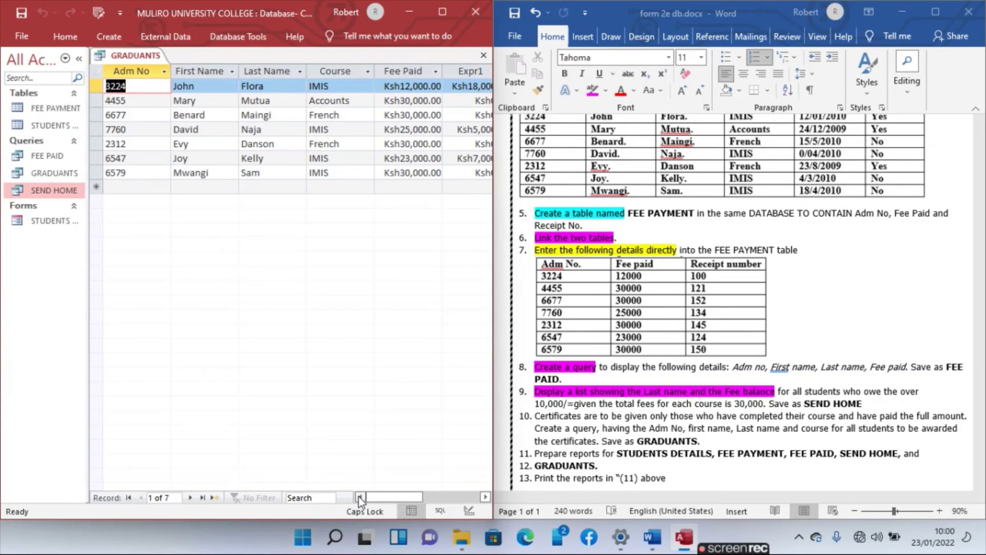
pyautogui.moveTo(371, 495); pyautogui.dragTo(380, 495)
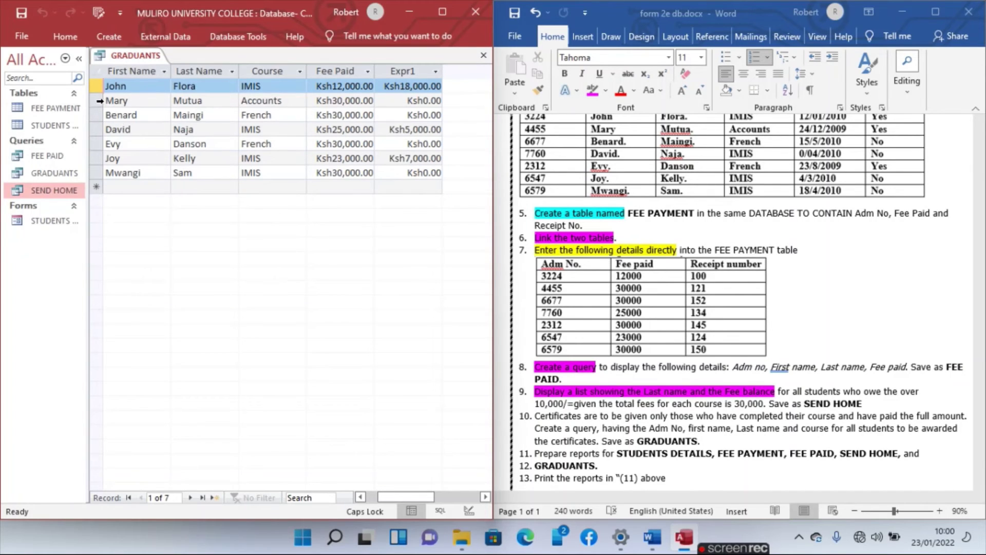
pyautogui.click(96, 100)
pyautogui.click(95, 114)
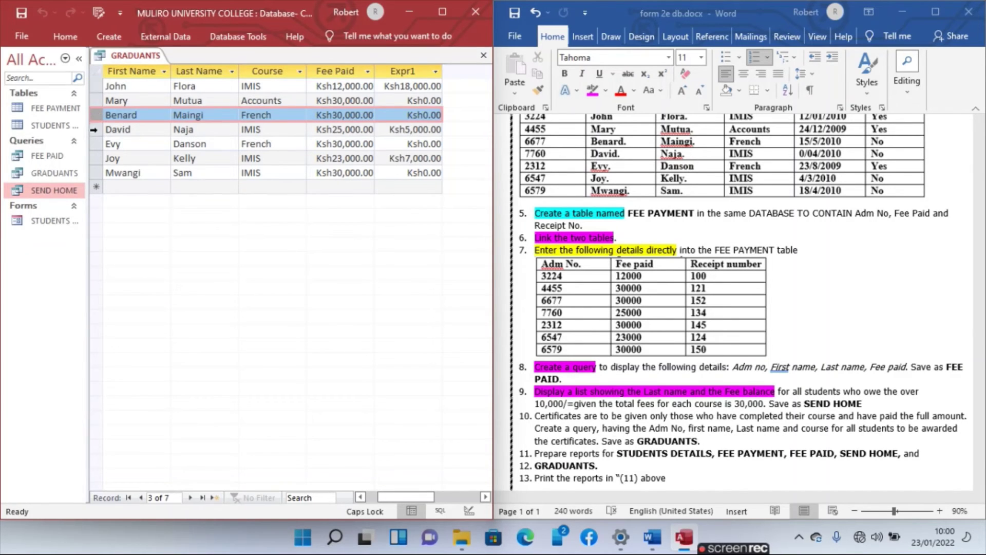
pyautogui.click(93, 144)
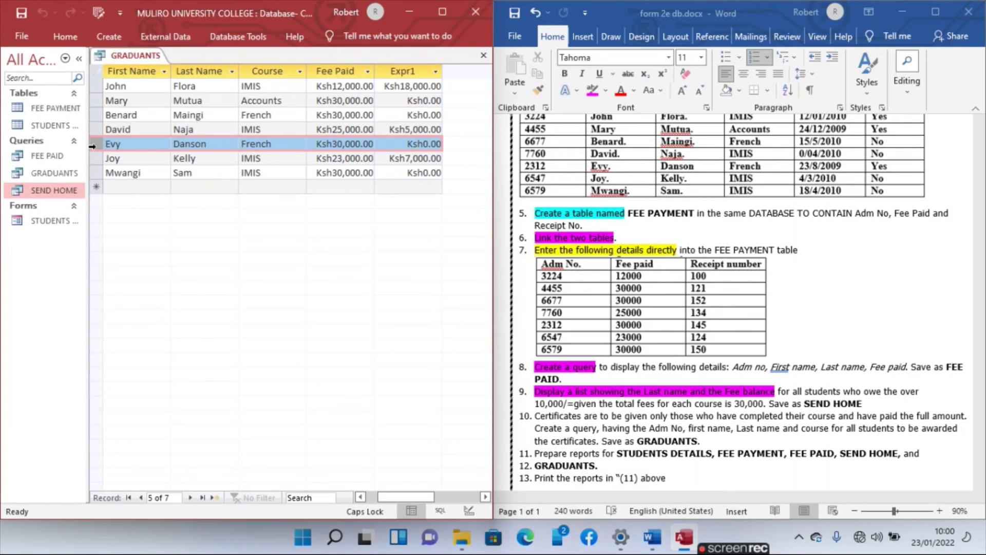
pyautogui.click(93, 171)
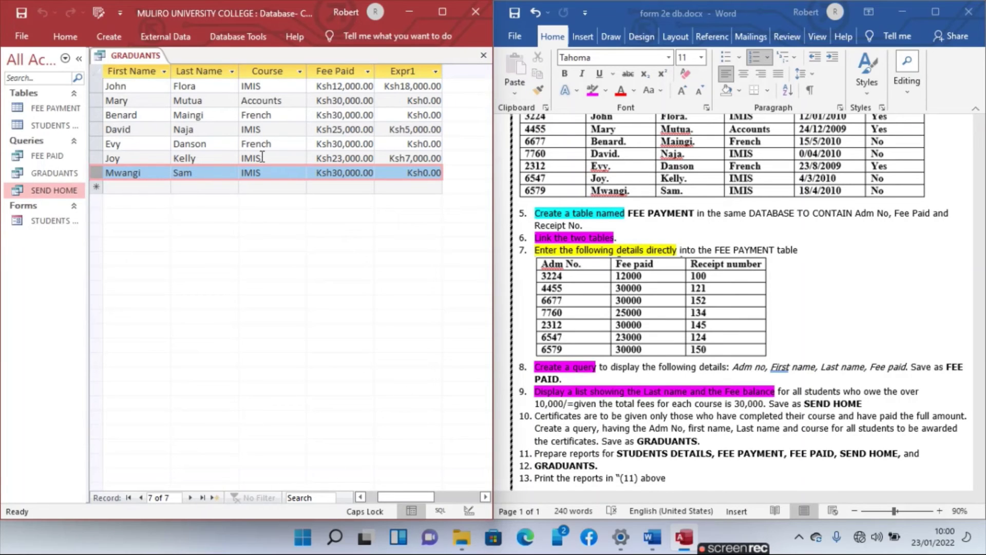
pyautogui.rightClick(143, 54)
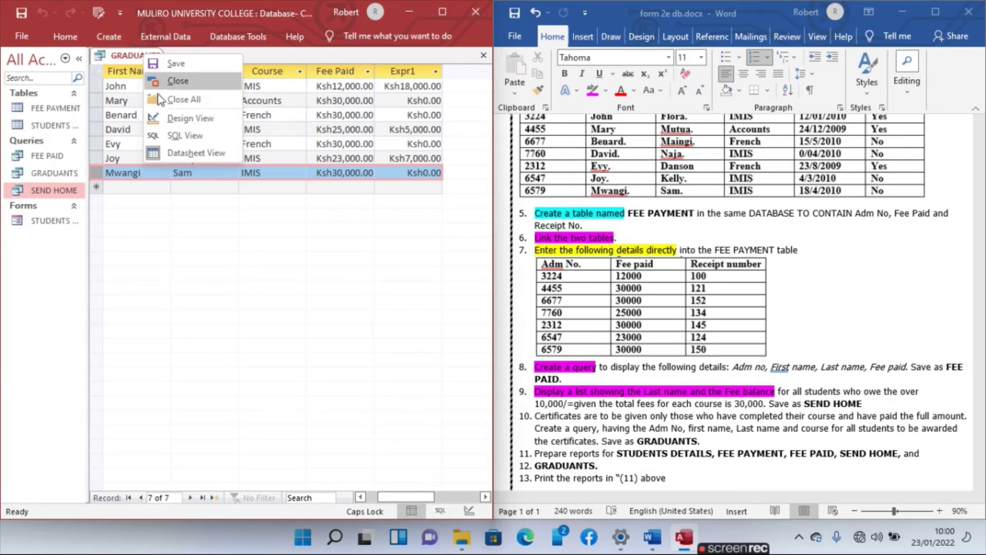
# - Filter GRADUANTS to a balance of =0, hide the balance column, and run the query
pyautogui.click(170, 122)
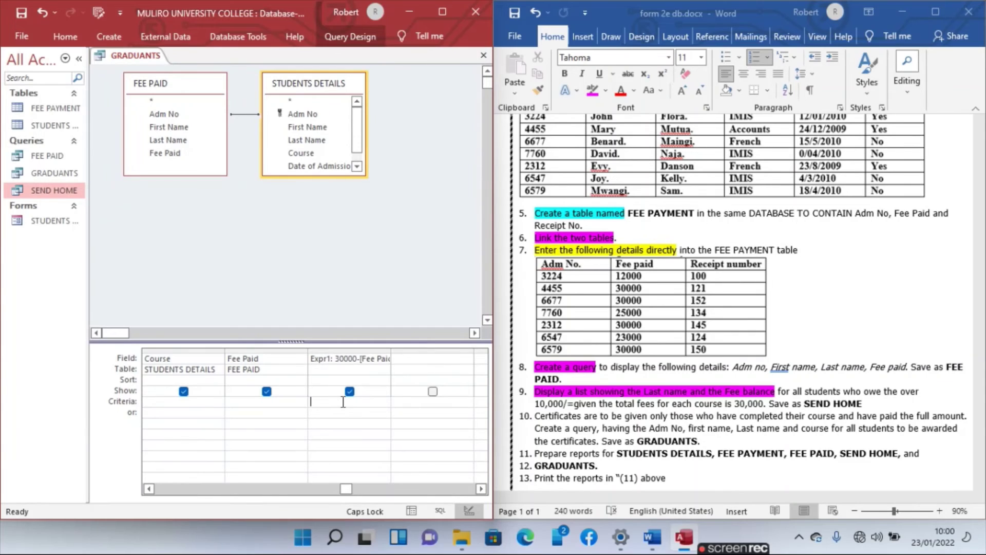
pyautogui.write('=0')
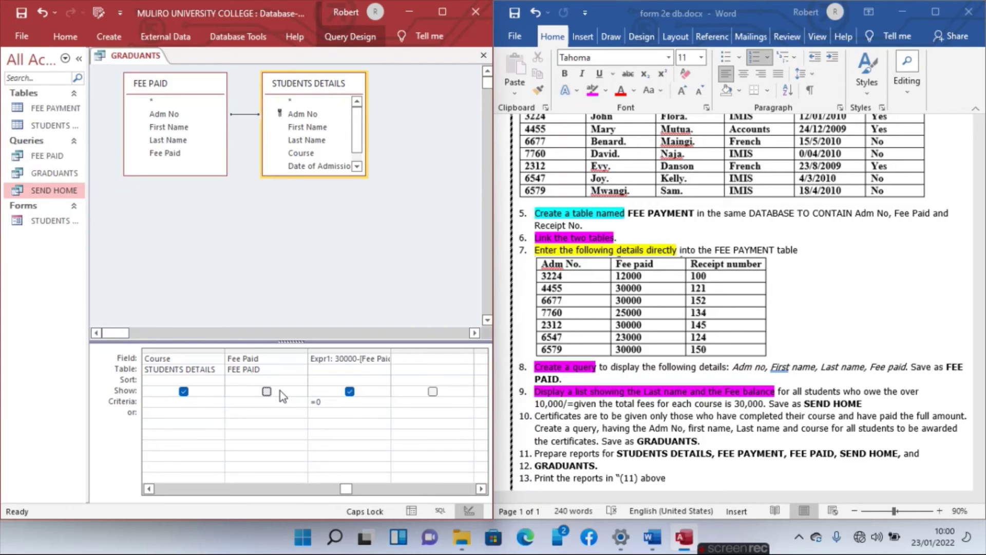
pyautogui.click(349, 392)
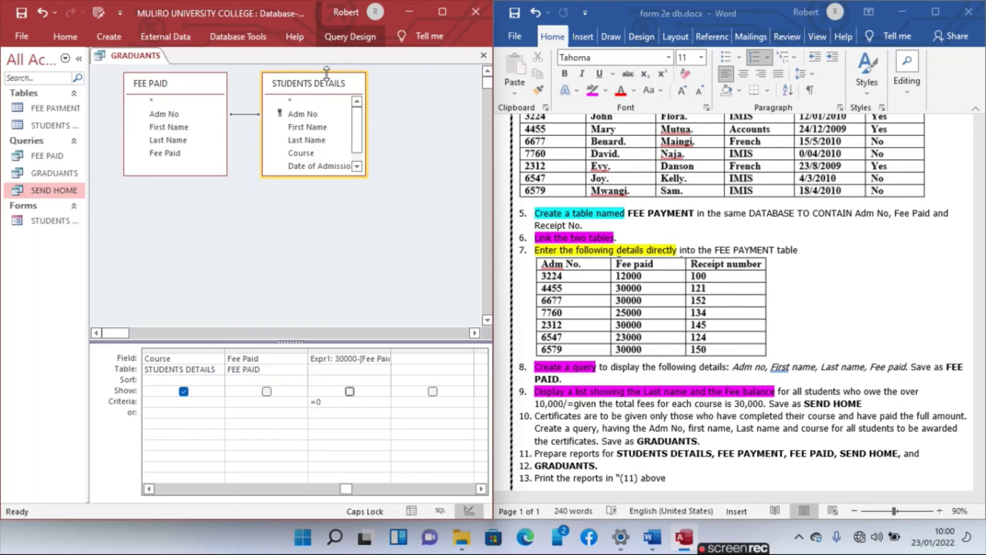
pyautogui.click(337, 38)
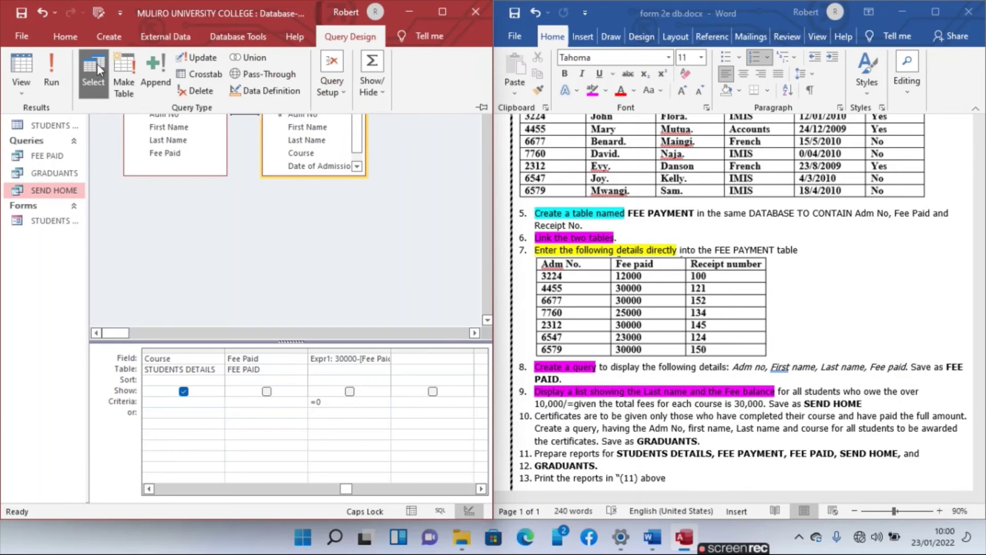
pyautogui.click(51, 72)
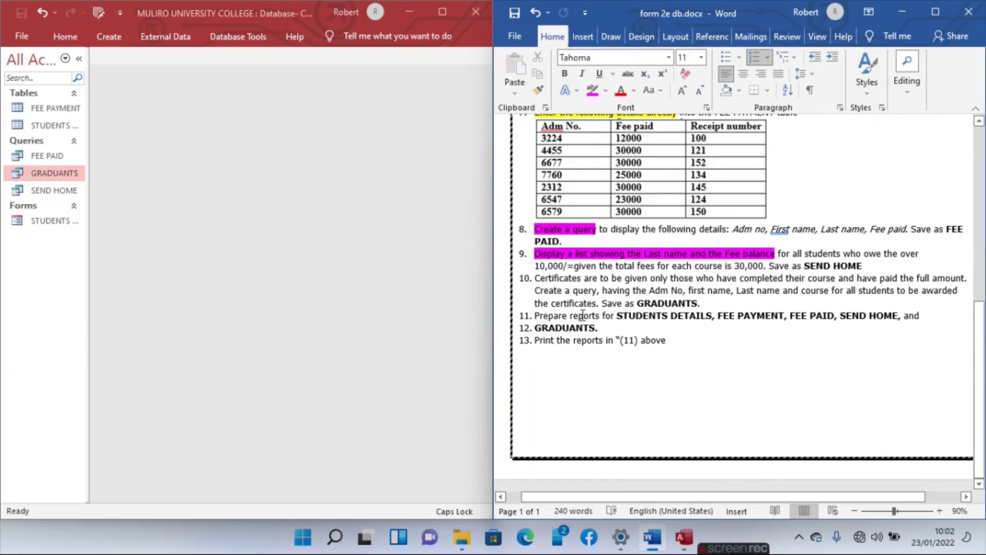
# - Highlight 'reports' in task 11 in magenta, then launch the Report Wizard
pyautogui.doubleClick(585, 315)
pyautogui.click(636, 293)
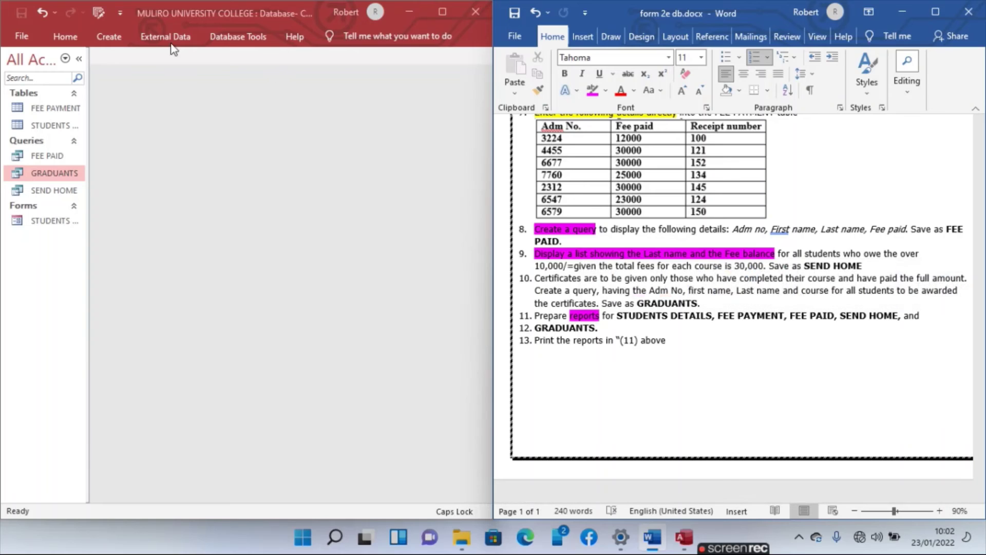
pyautogui.click(108, 37)
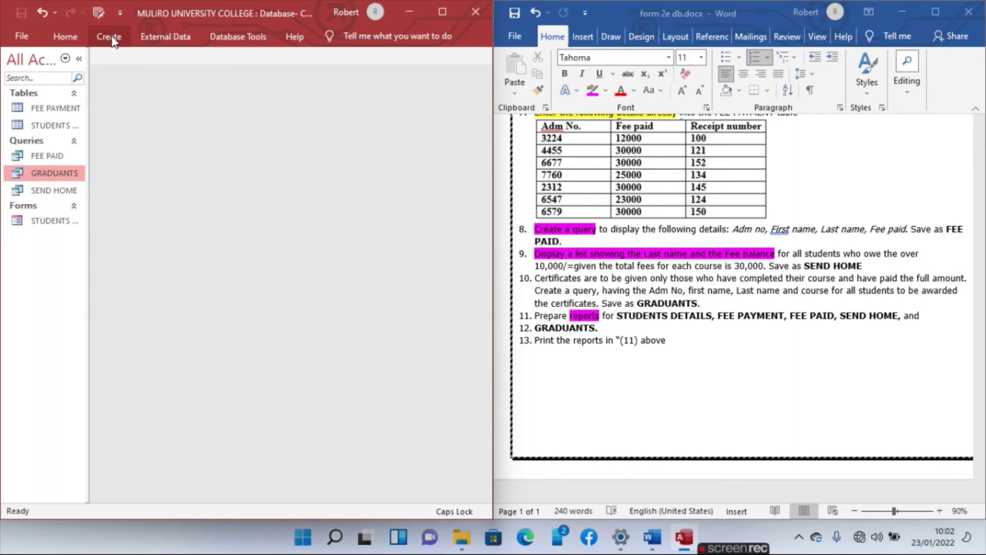
pyautogui.click(109, 37)
pyautogui.click(397, 84)
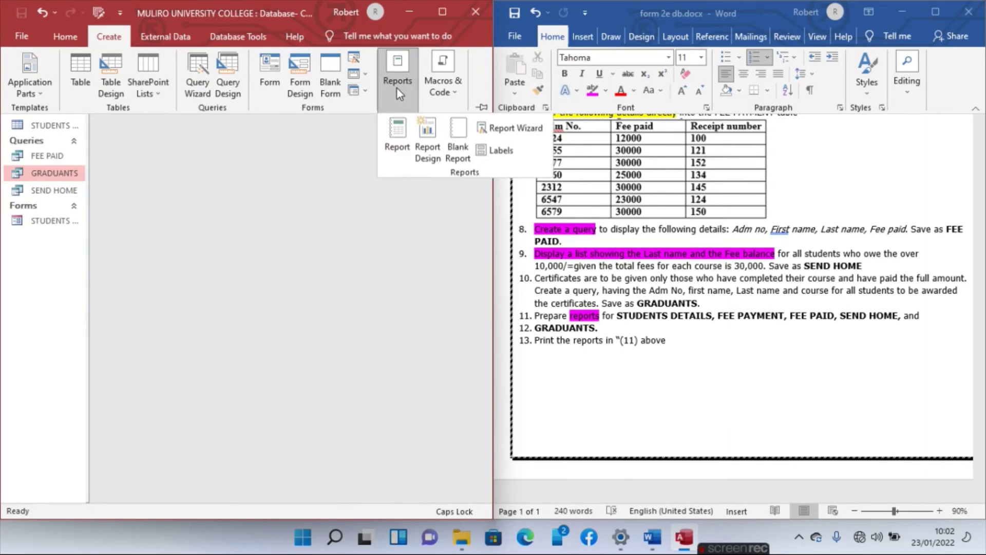
pyautogui.click(508, 128)
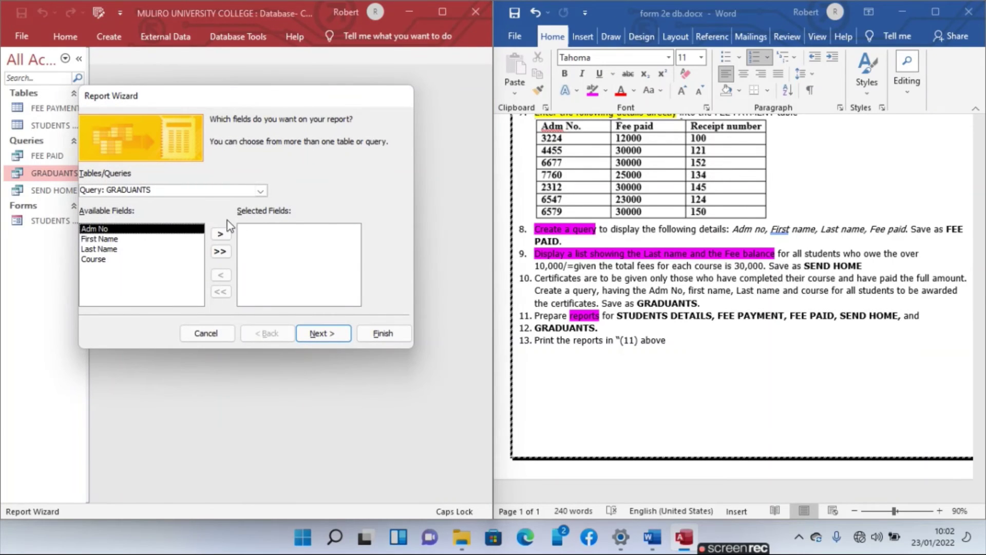
# - Build a columnar report with all six STUDENTS DETAILS fields, skipping grouping and sorting
pyautogui.click(261, 191)
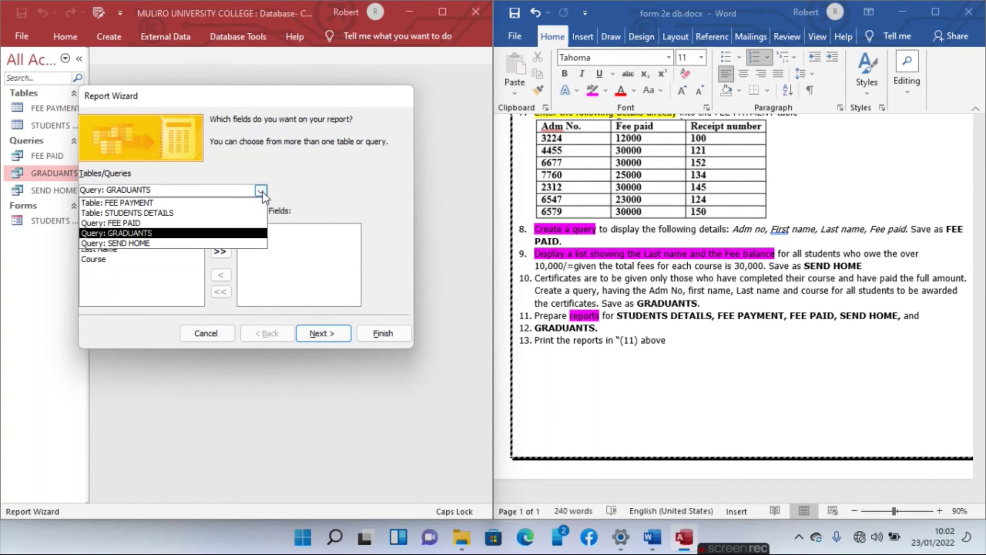
pyautogui.click(194, 213)
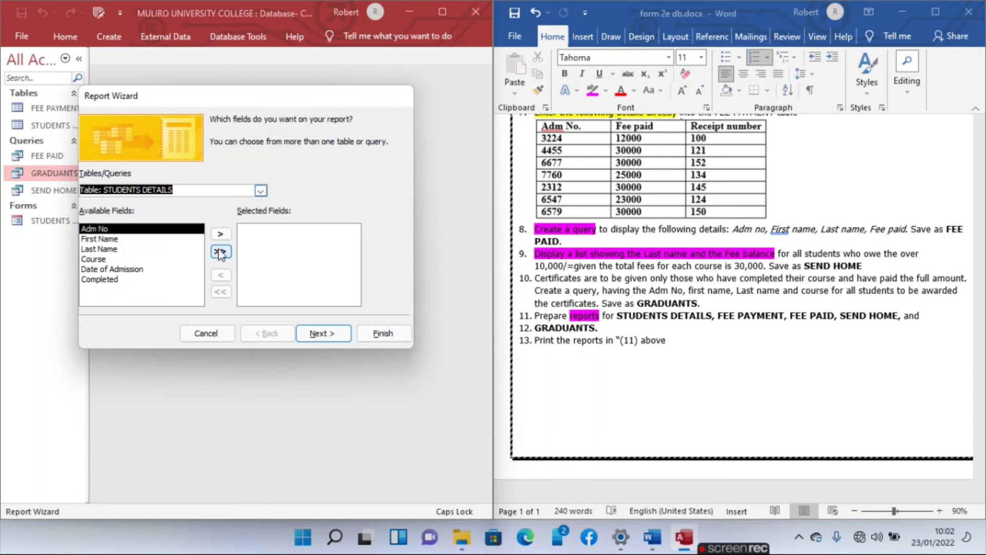
pyautogui.click(220, 252)
pyautogui.click(321, 334)
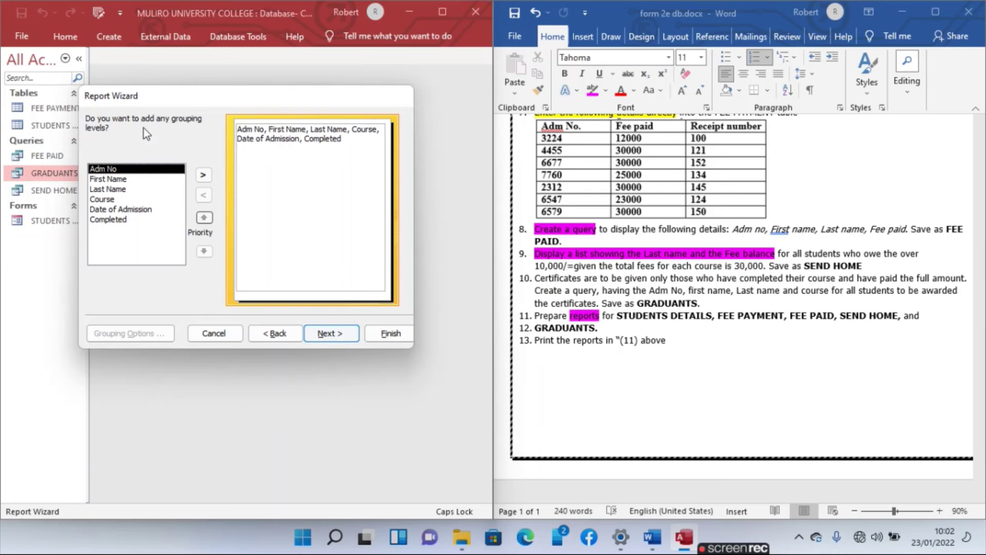
pyautogui.click(323, 335)
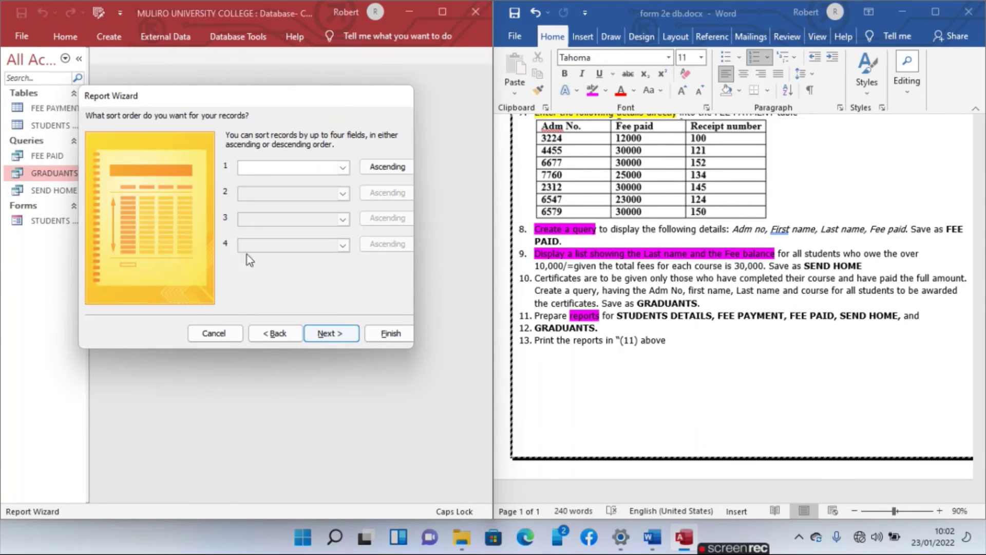
pyautogui.click(332, 333)
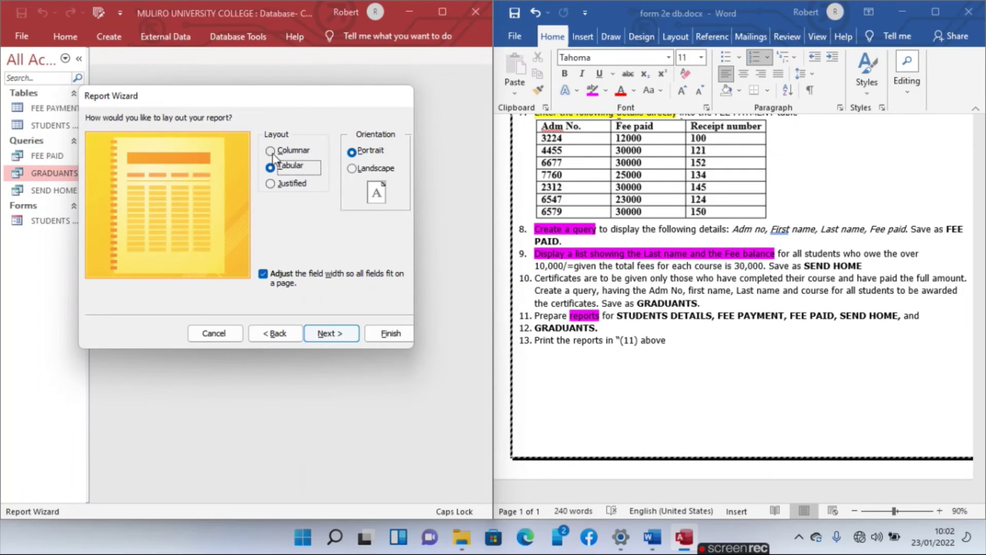
pyautogui.click(273, 152)
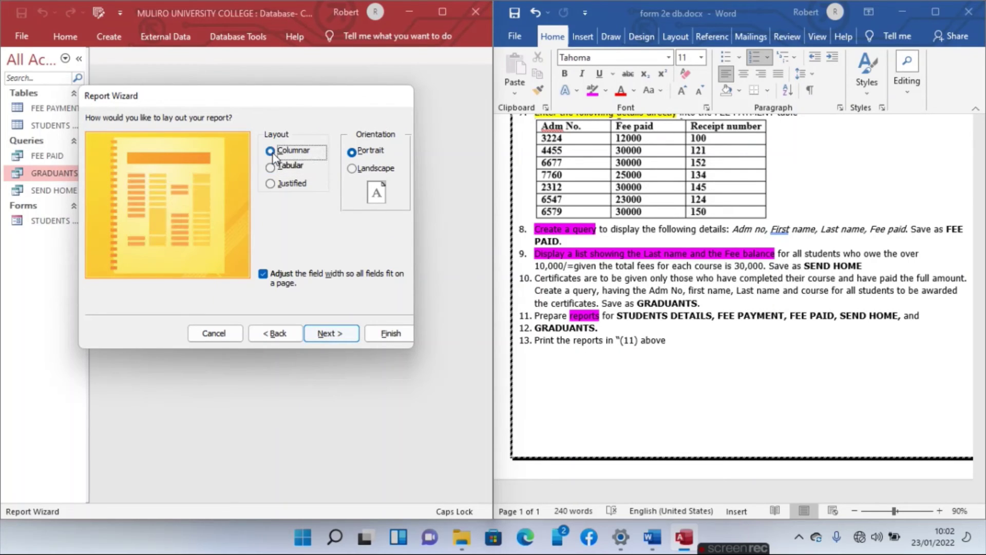
pyautogui.click(310, 333)
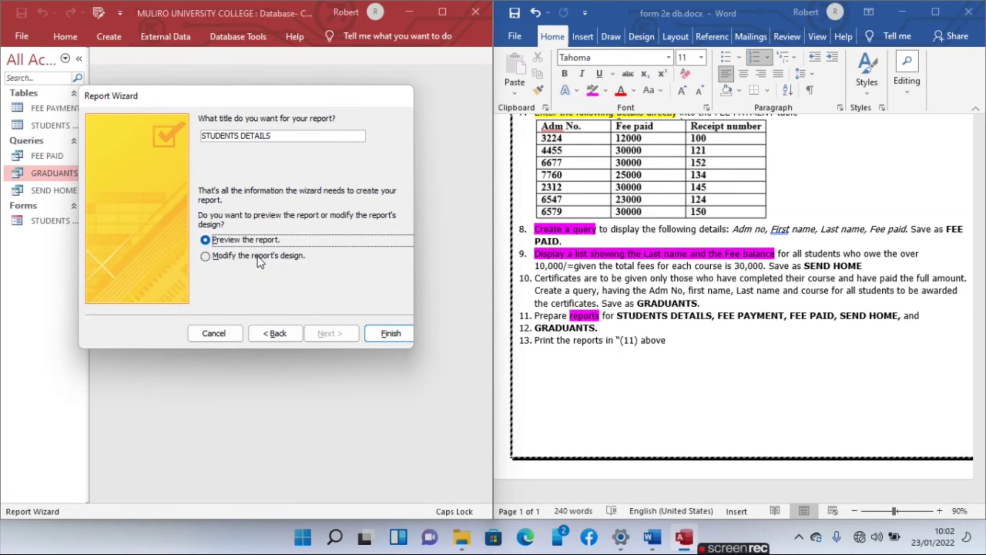
pyautogui.click(389, 333)
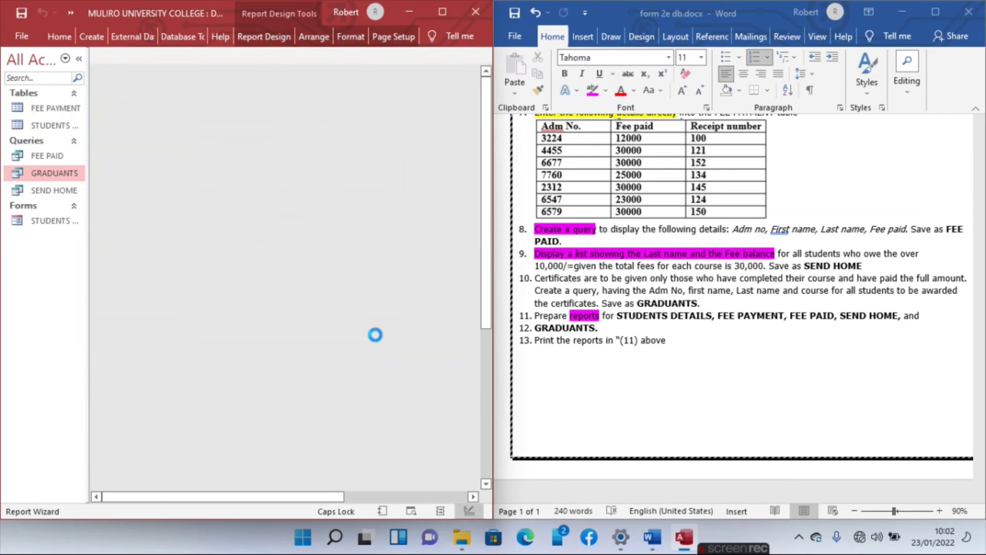
# - Review the STUDENTS DETAILS report preview and close the report
pyautogui.moveTo(486, 235); pyautogui.dragTo(523, 418)
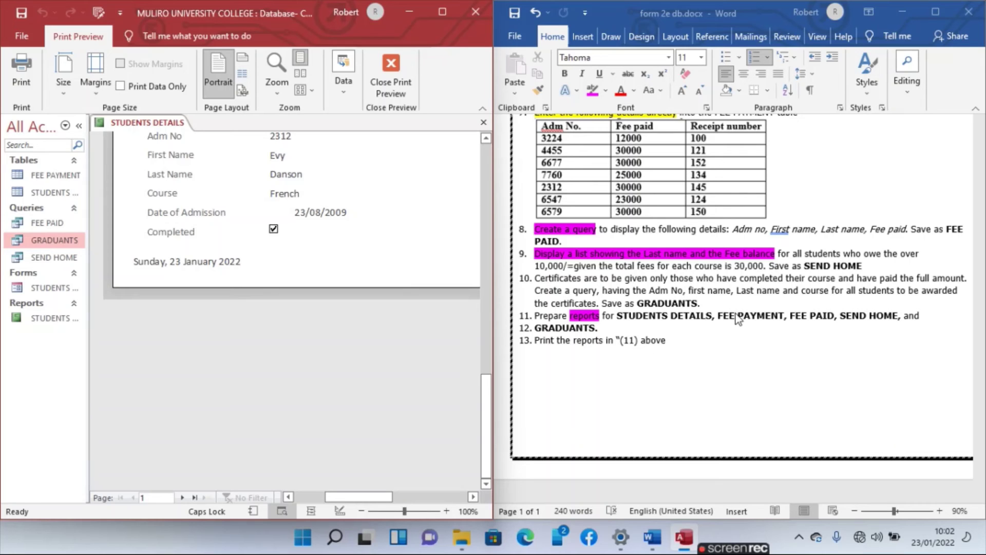
pyautogui.click(389, 74)
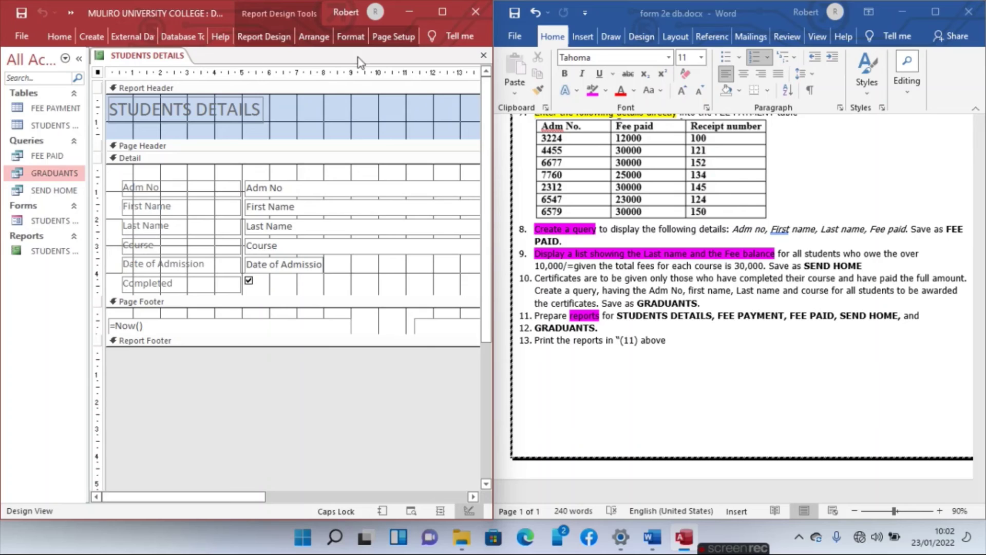
pyautogui.click(483, 58)
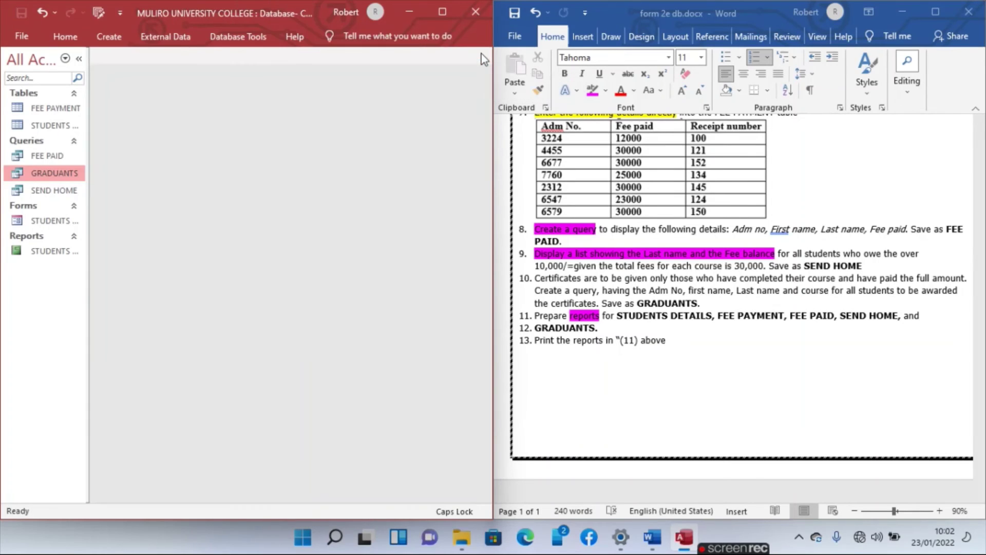
# - Start a Report Wizard report with all three FEE PAYMENT fields
pyautogui.click(115, 39)
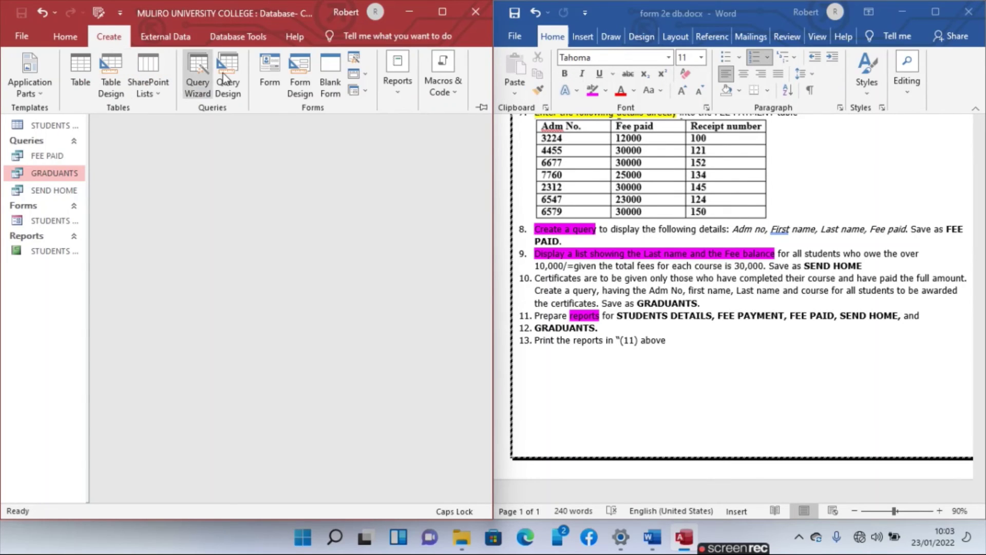
pyautogui.click(396, 93)
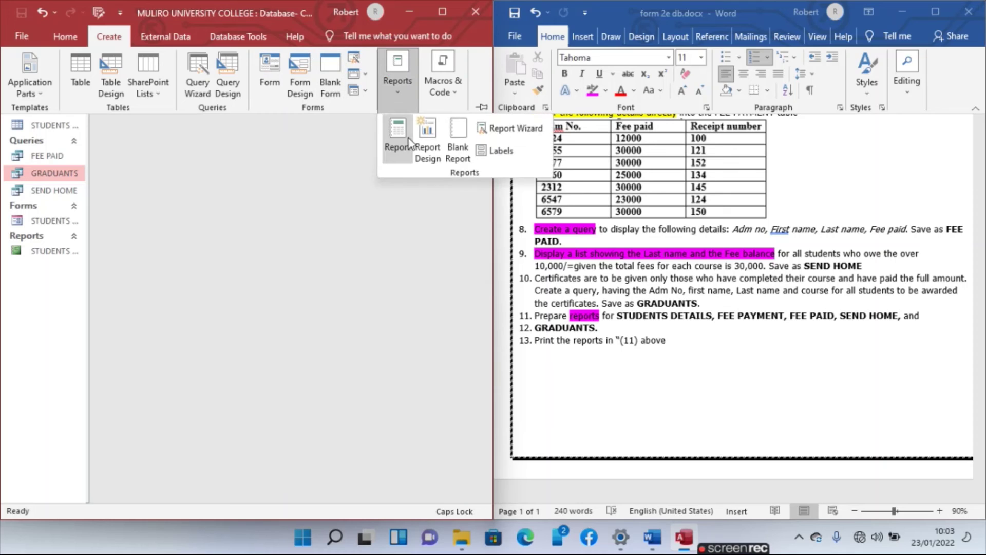
pyautogui.click(495, 129)
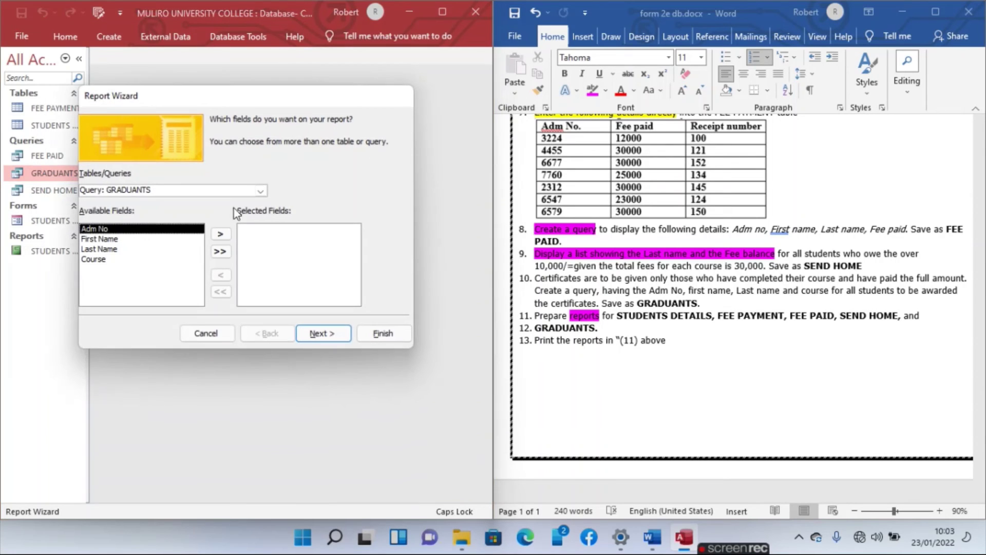
pyautogui.click(259, 193)
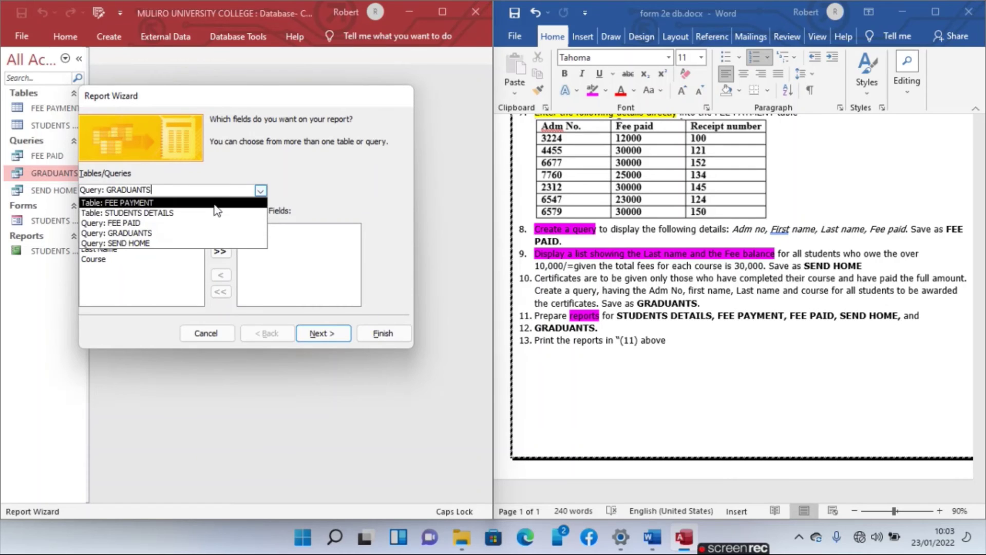
pyautogui.click(216, 202)
pyautogui.click(224, 250)
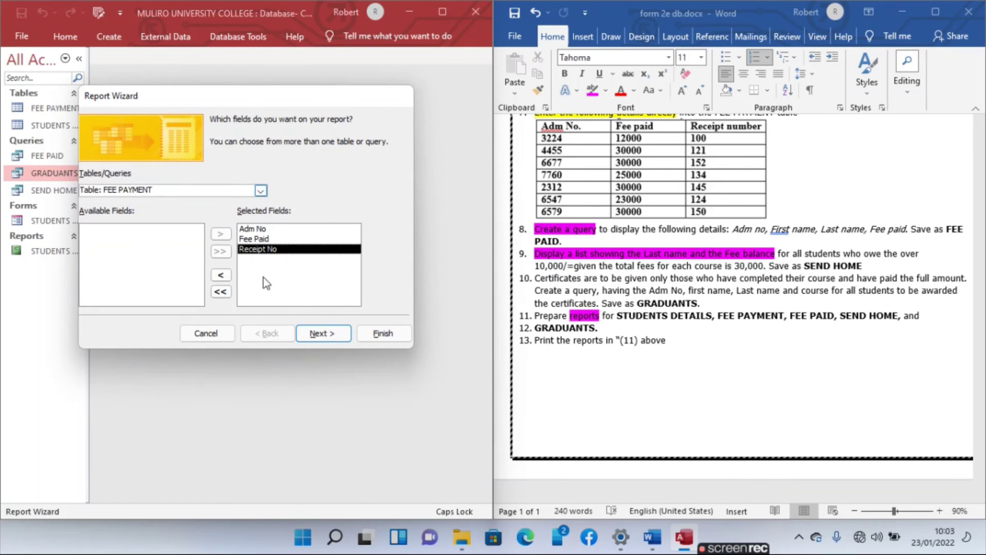
# - Finish the FEE PAYMENT report grouped by Adm No in stepped layout, then close it
pyautogui.click(323, 335)
pyautogui.click(322, 335)
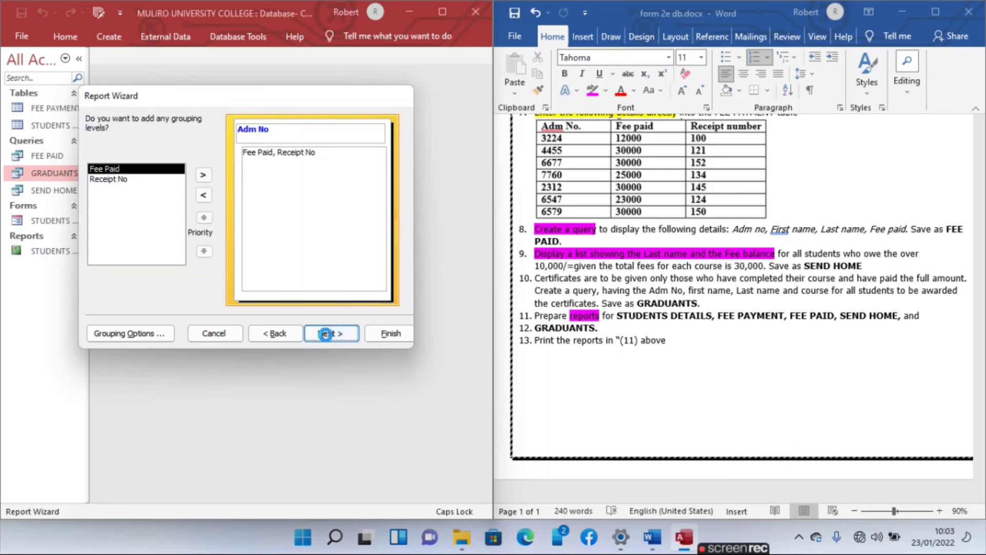
pyautogui.click(348, 335)
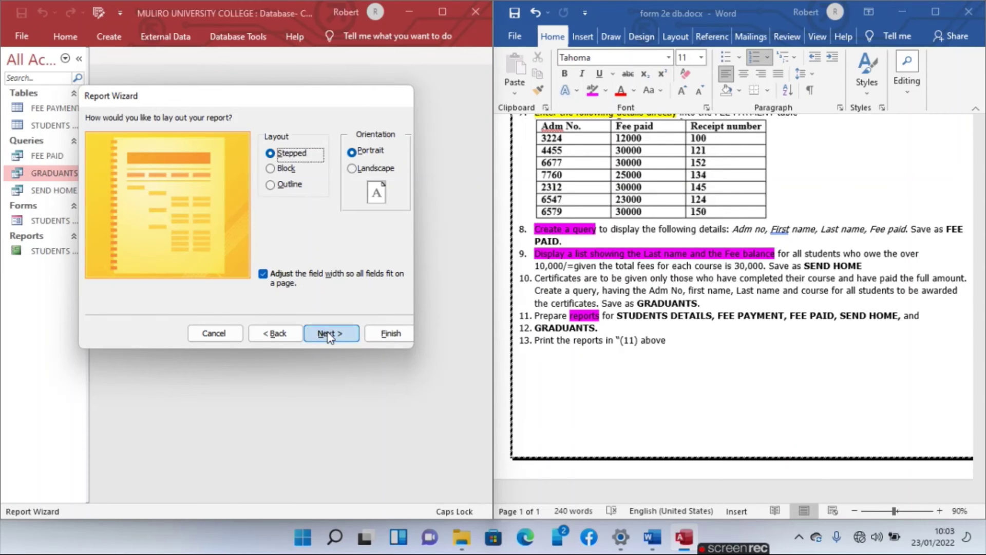
pyautogui.click(328, 333)
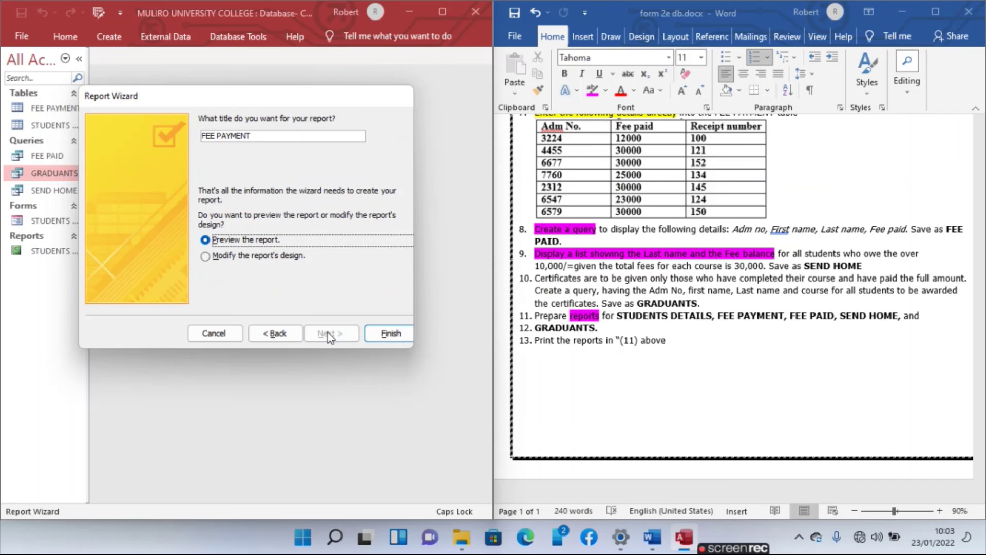
pyautogui.click(379, 335)
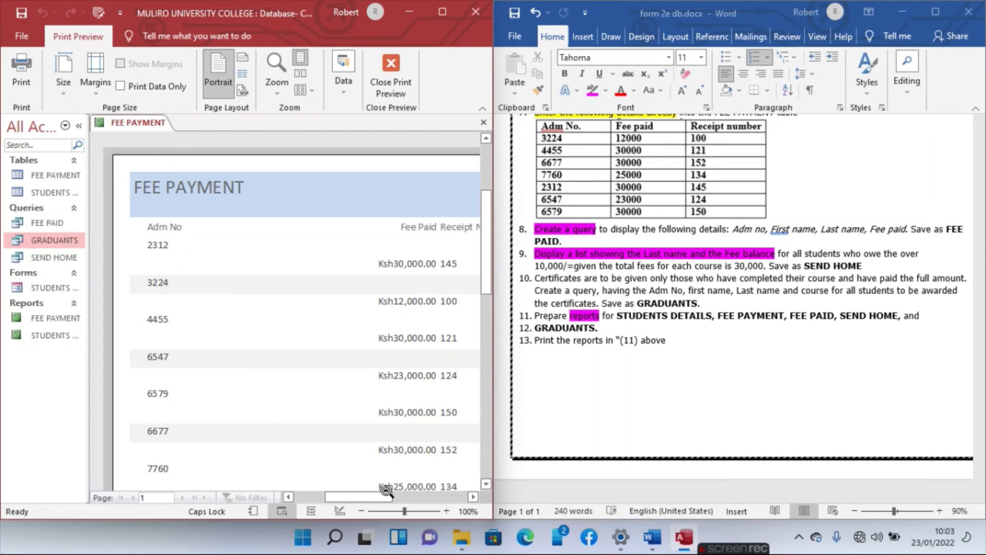
pyautogui.moveTo(383, 498)
pyautogui.mouseDown()
pyautogui.moveTo(393, 499)
pyautogui.moveTo(385, 499)
pyautogui.mouseUp()
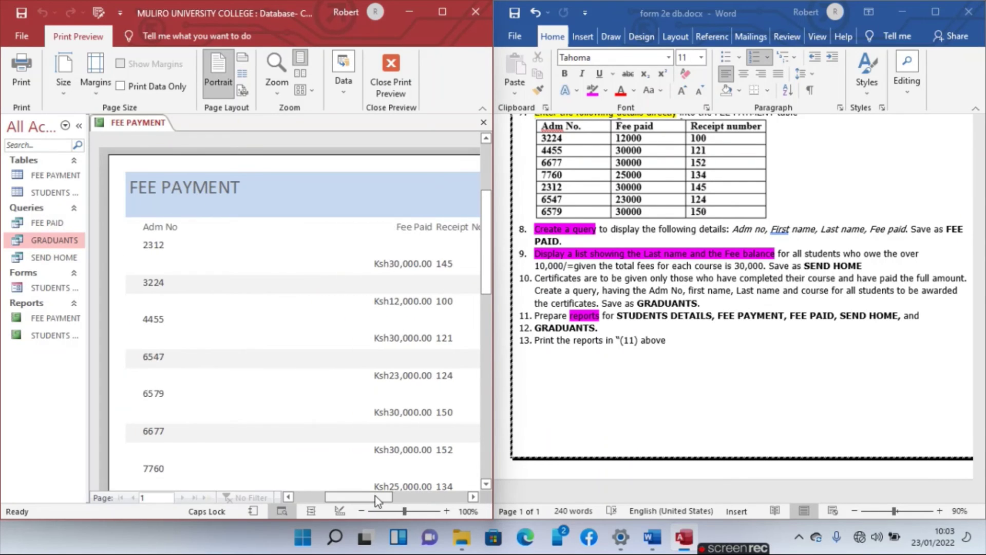
pyautogui.click(391, 78)
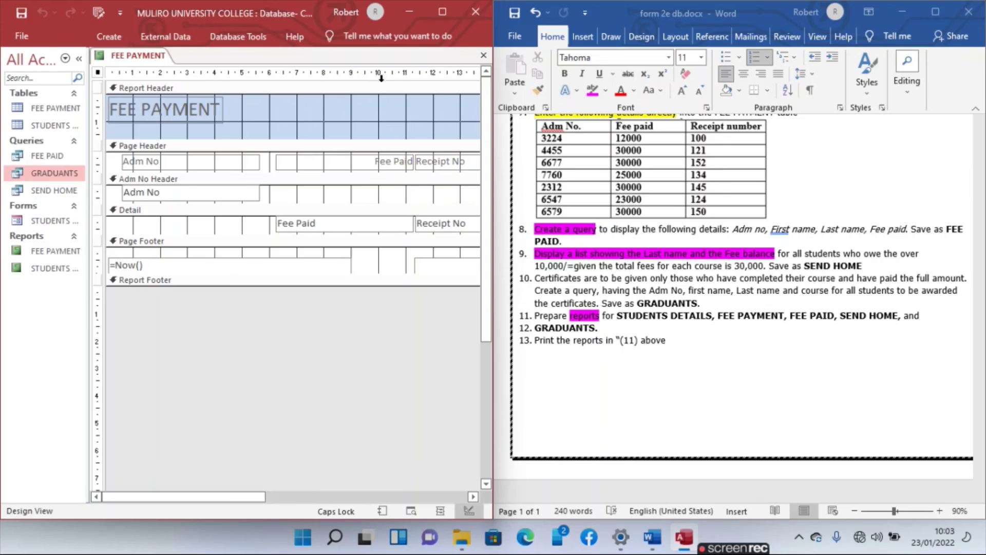
pyautogui.click(483, 55)
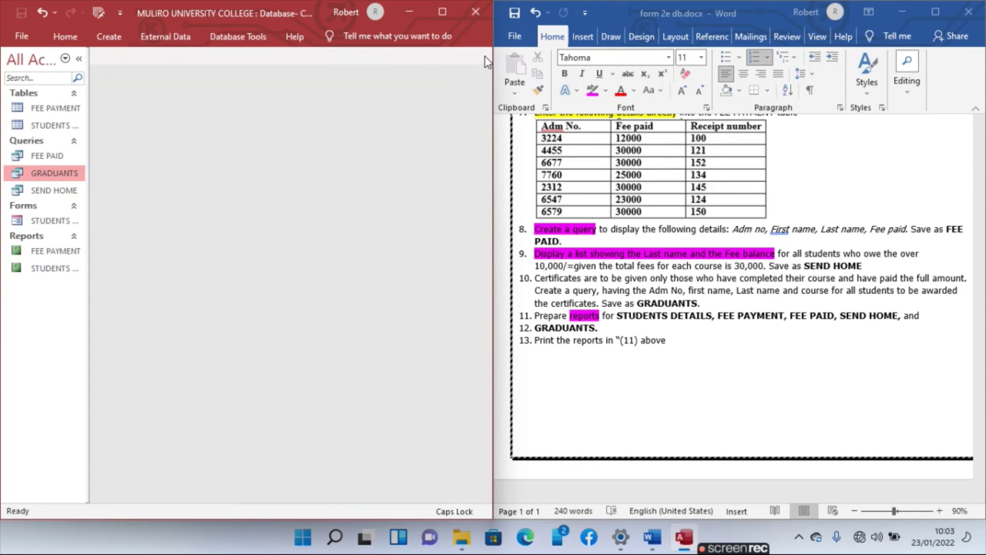
# - Launch the Report Wizard with every field of the FEE PAID query
pyautogui.click(106, 38)
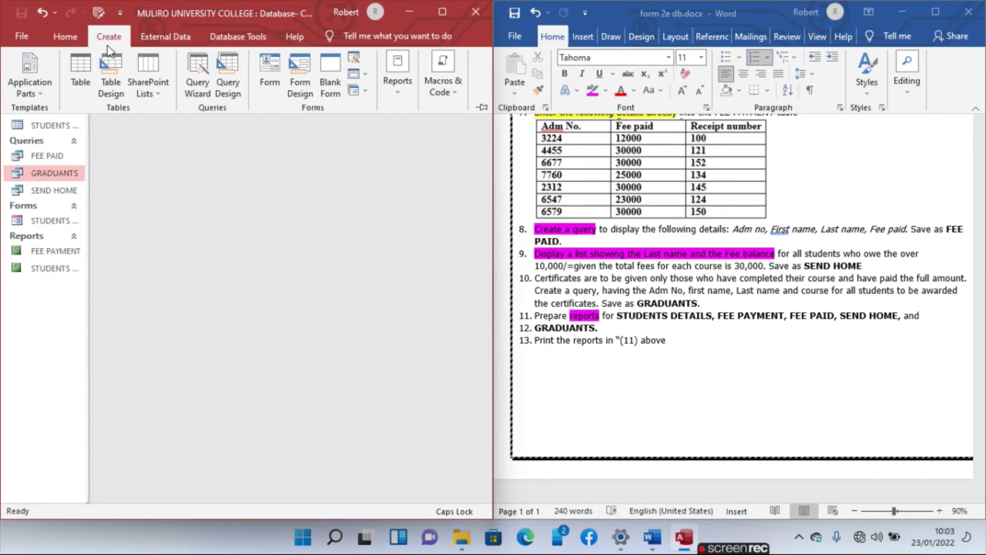
pyautogui.click(389, 85)
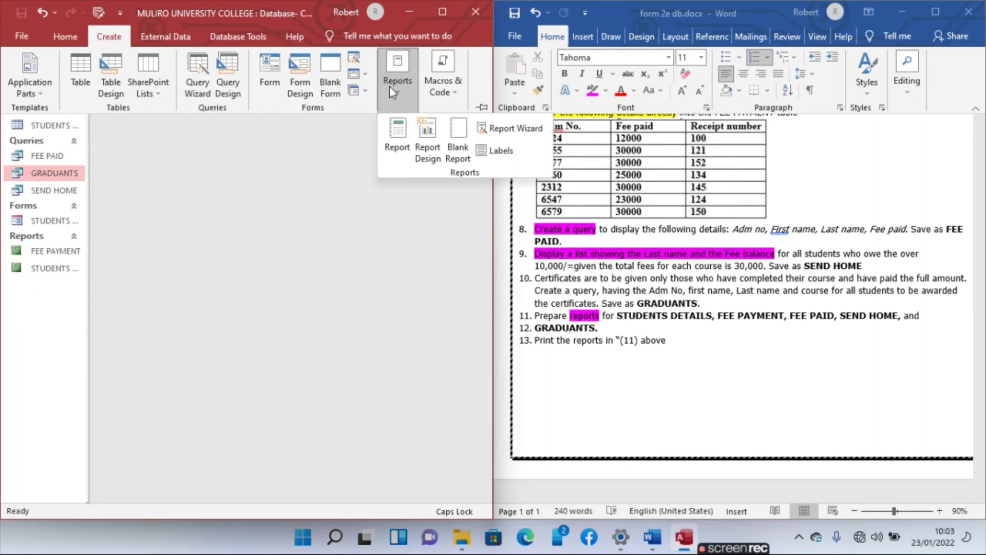
pyautogui.click(496, 135)
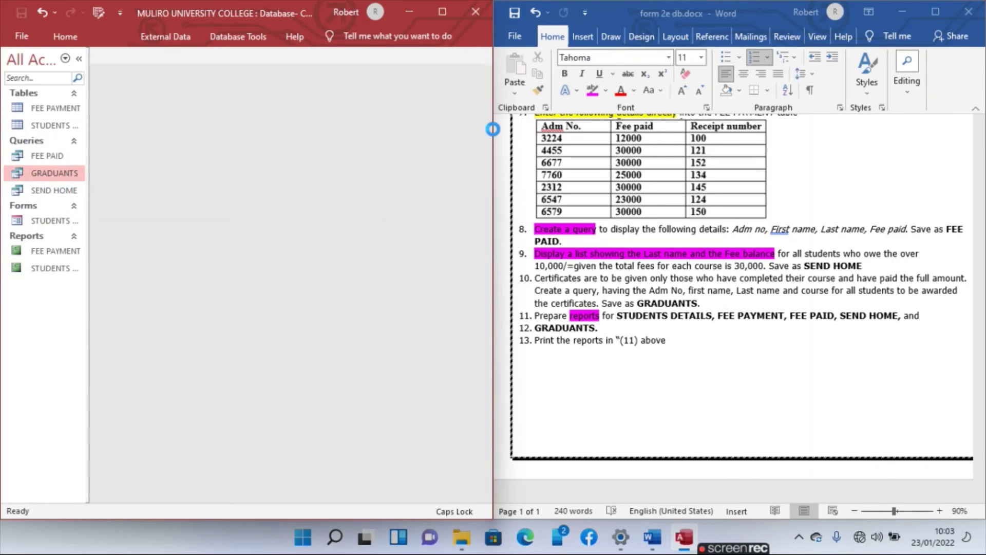
pyautogui.click(263, 190)
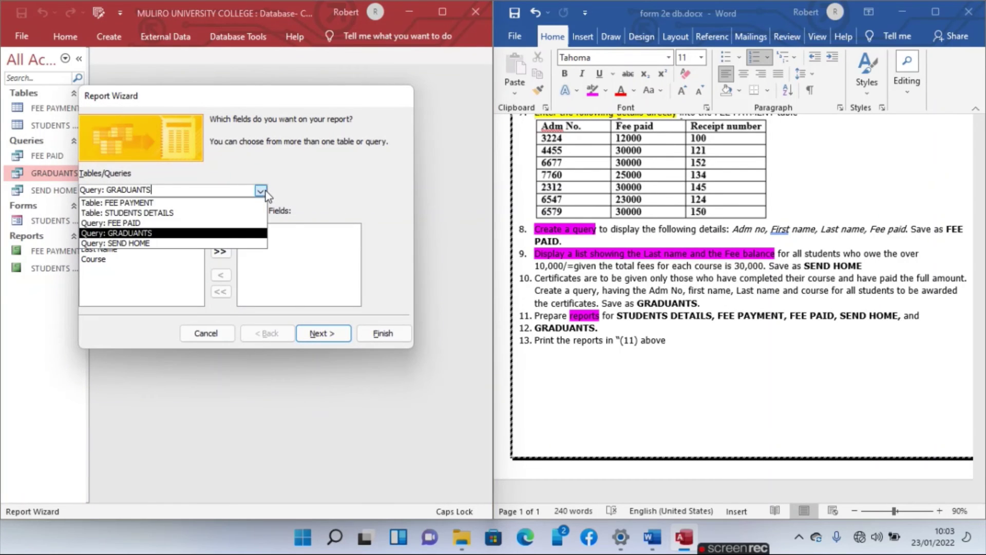
pyautogui.click(193, 224)
pyautogui.click(221, 252)
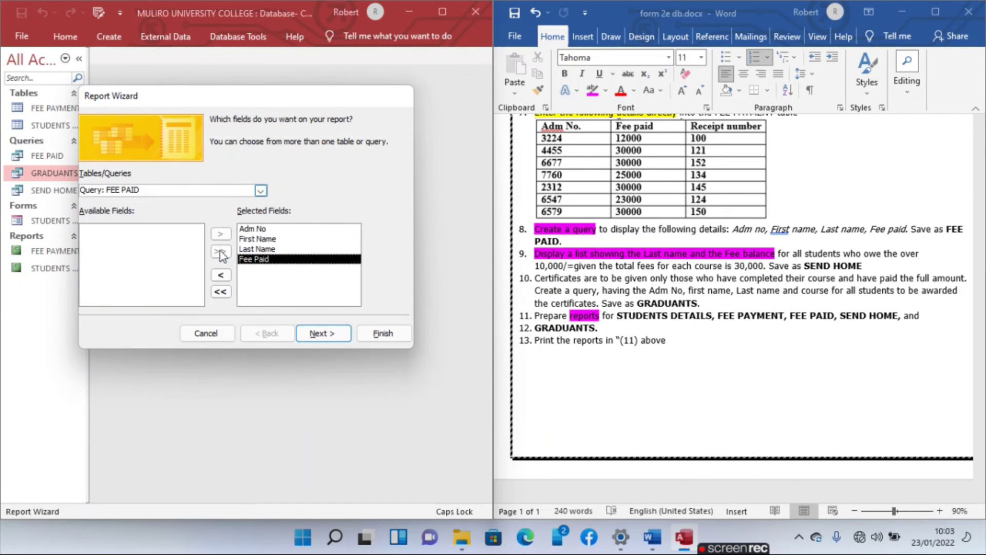
# - Finish the wizard to generate STUDENTS DETAILS1, then close the report
pyautogui.click(321, 333)
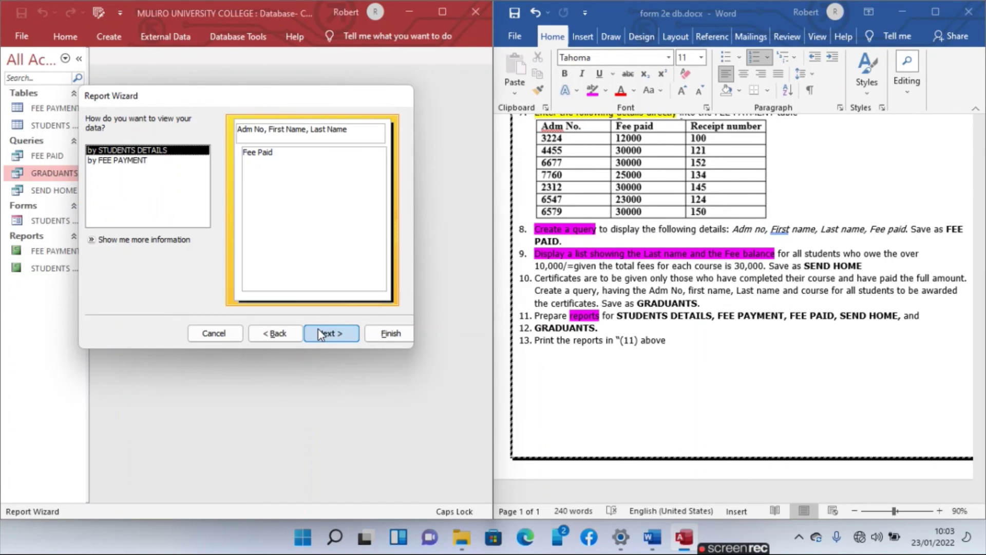
pyautogui.click(356, 334)
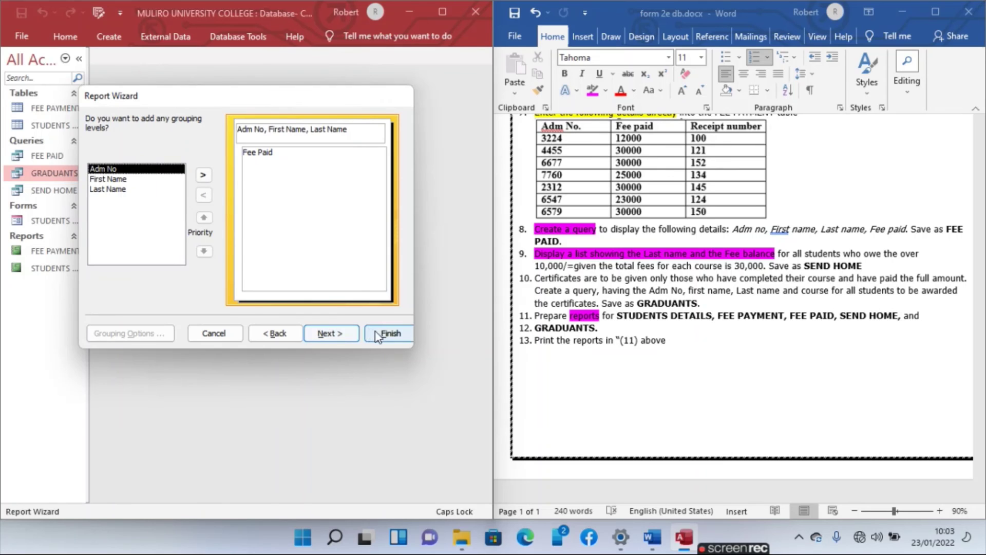
pyautogui.click(373, 331)
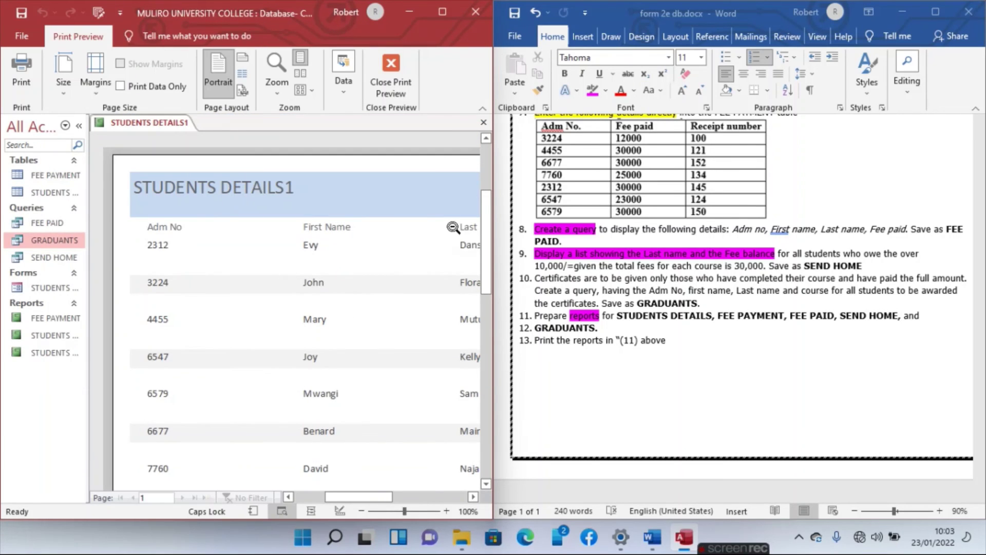
pyautogui.moveTo(486, 228); pyautogui.dragTo(486, 139)
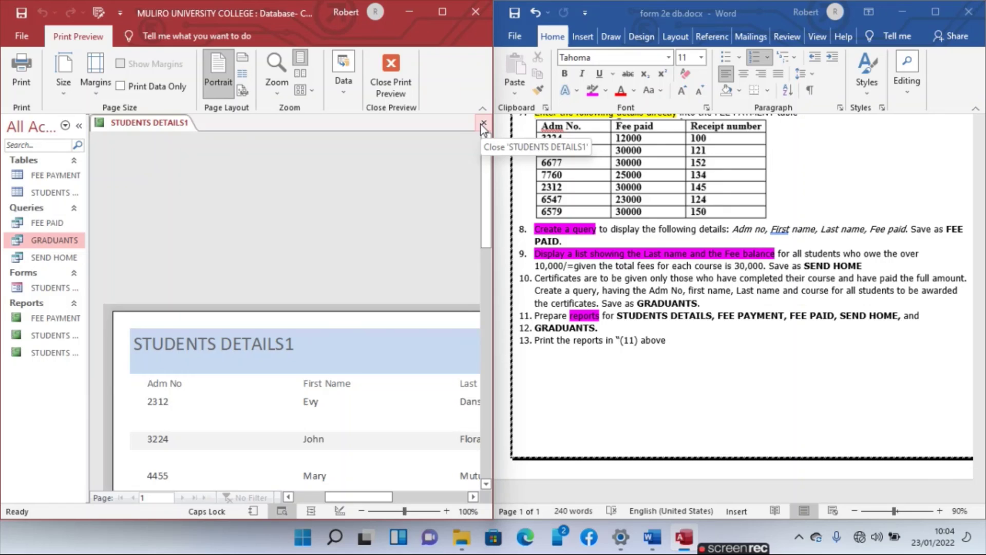
pyautogui.click(484, 124)
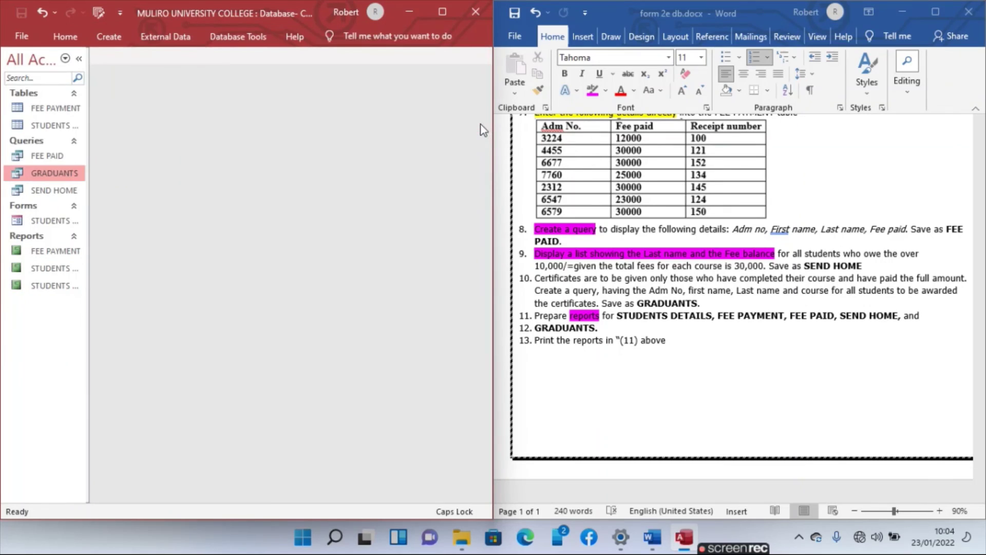
# - Build a tabular portrait report of Adm No, First Name, Last Name and Course from GRADUANTS
pyautogui.click(118, 40)
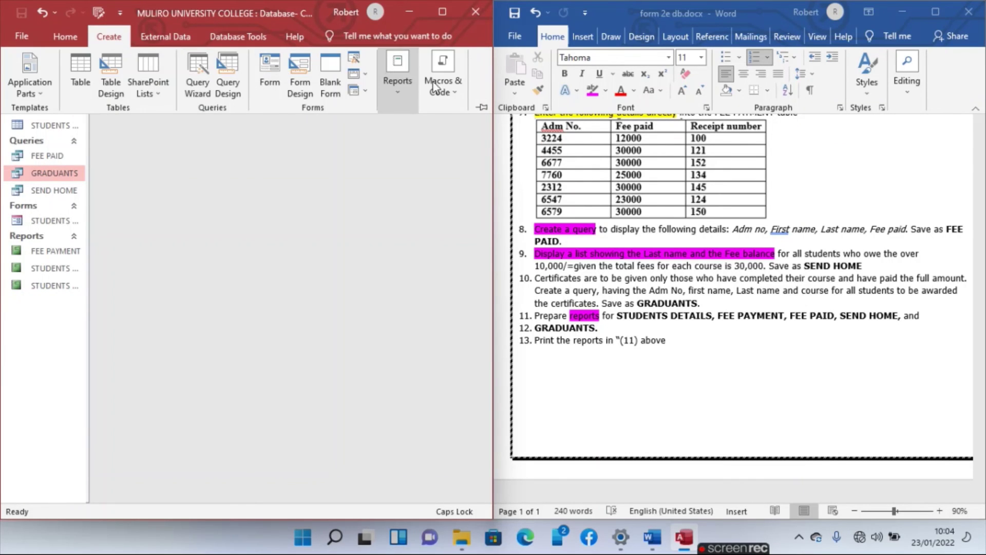
pyautogui.click(397, 104)
pyautogui.click(488, 131)
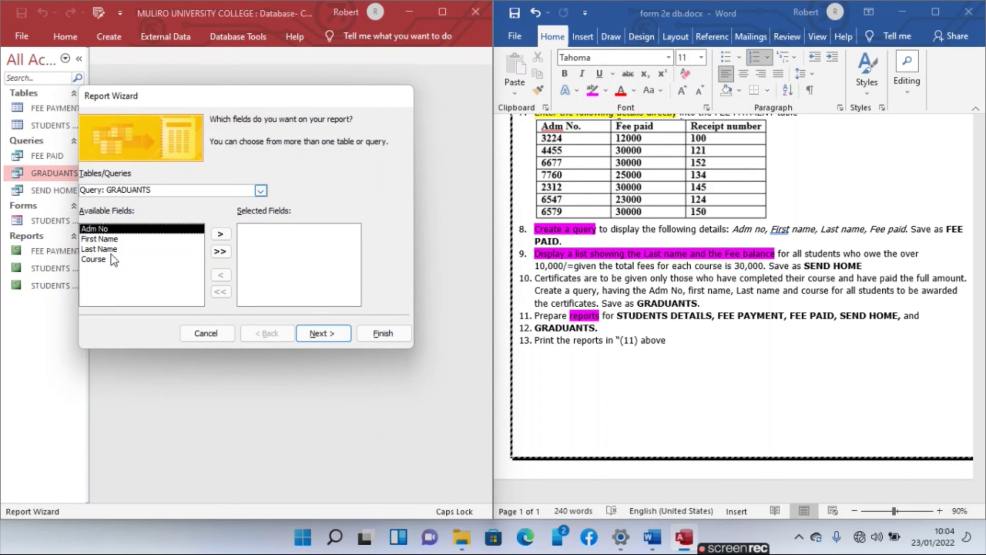
pyautogui.click(219, 253)
pyautogui.click(334, 333)
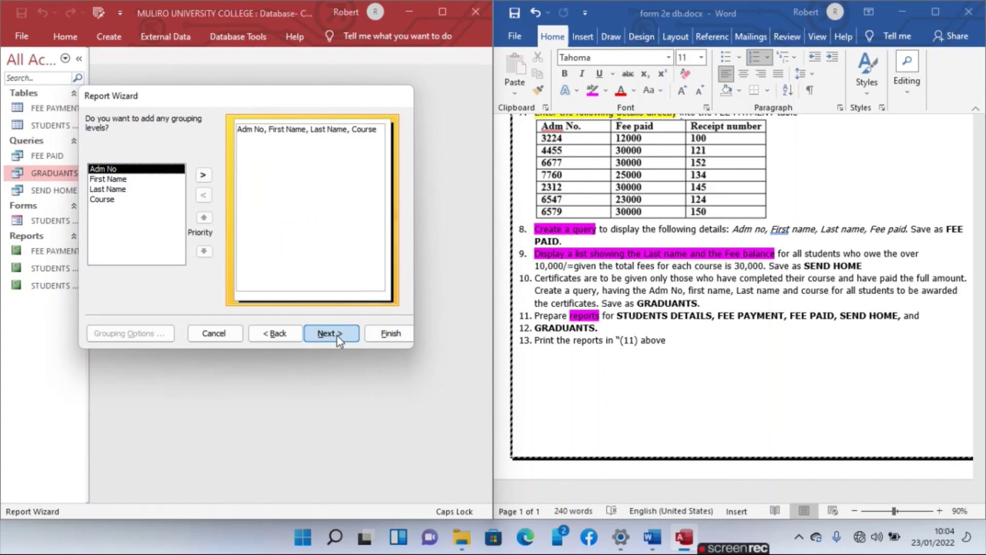
pyautogui.click(337, 334)
pyautogui.click(337, 334)
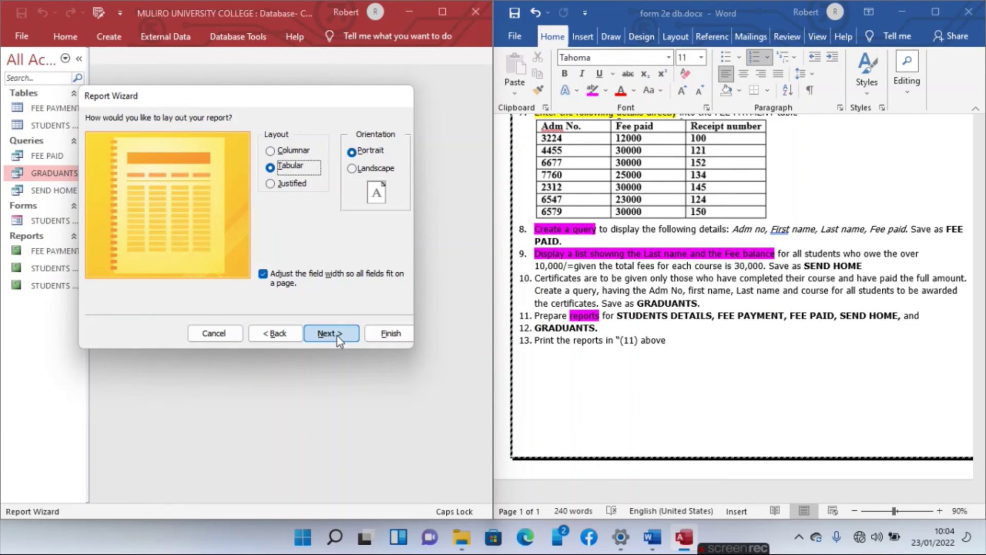
pyautogui.click(337, 334)
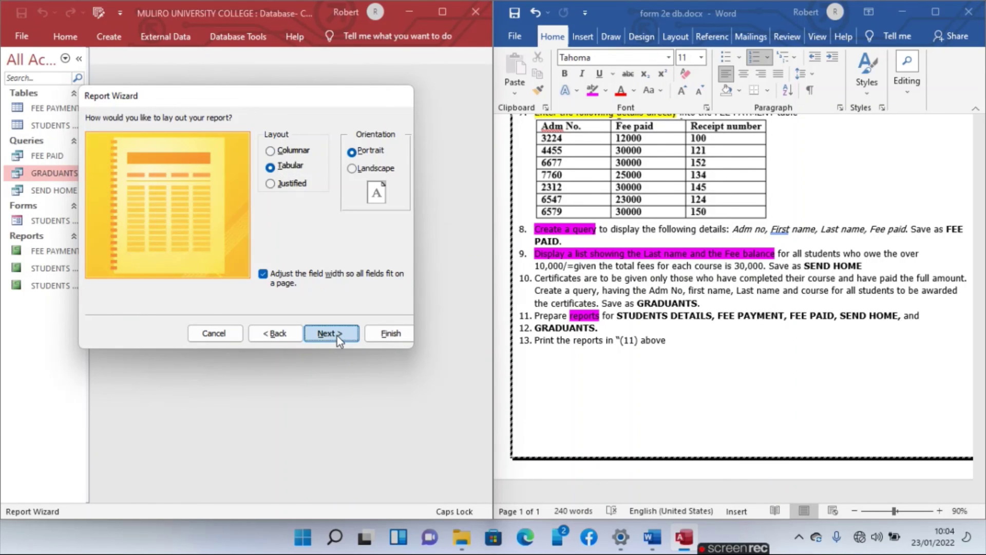
pyautogui.click(373, 333)
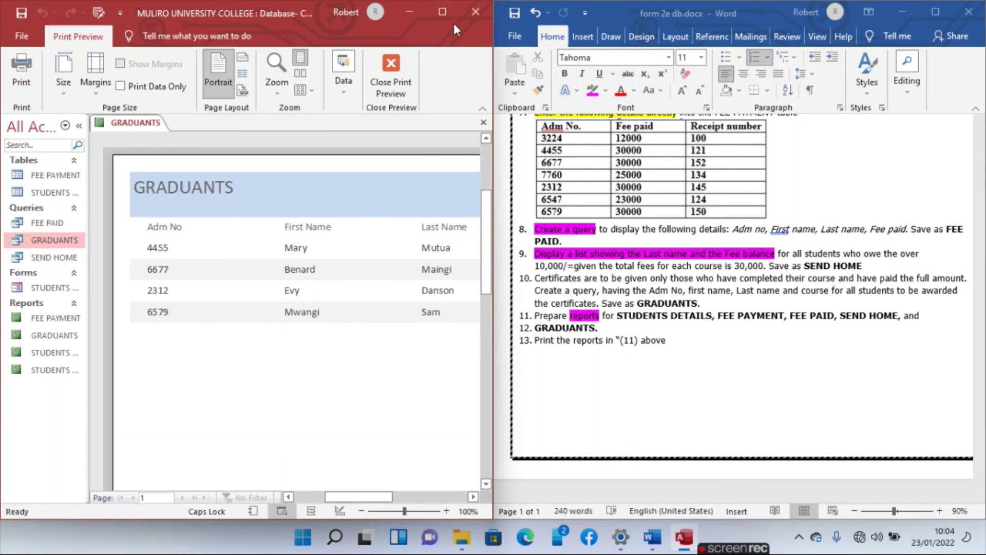
pyautogui.click(443, 5)
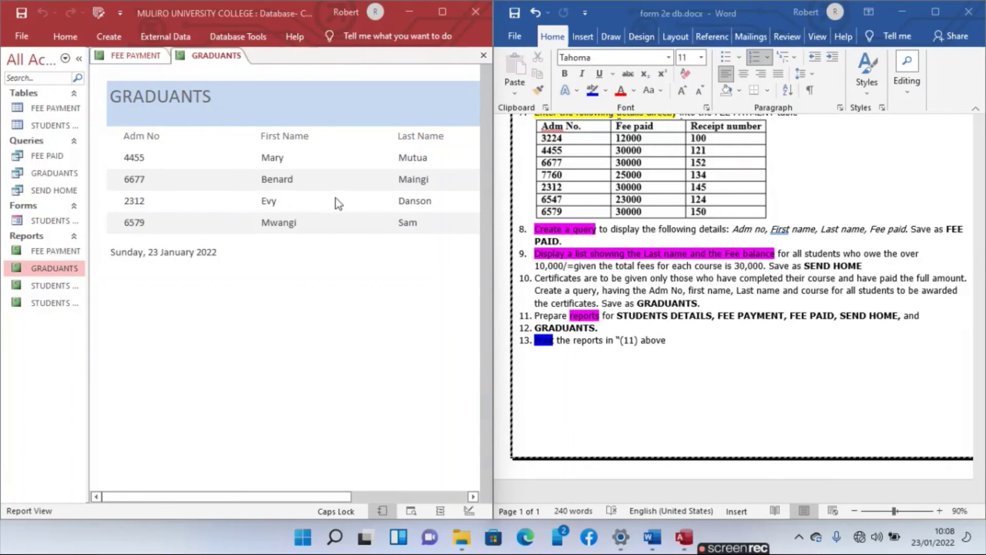
# - Close the GRADUANTS and FEE PAYMENT reports and open STUDENTS DETAILS1
pyautogui.click(484, 55)
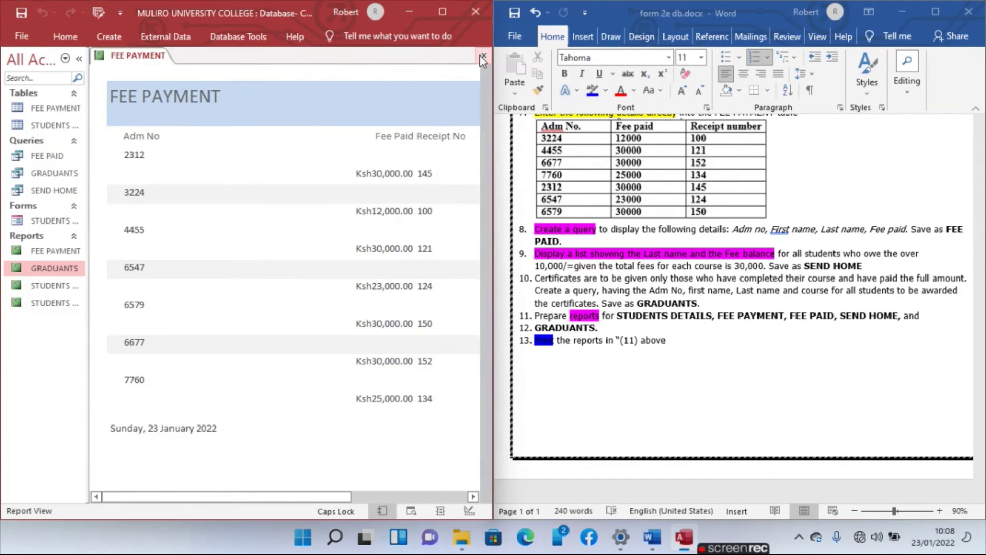
pyautogui.click(483, 55)
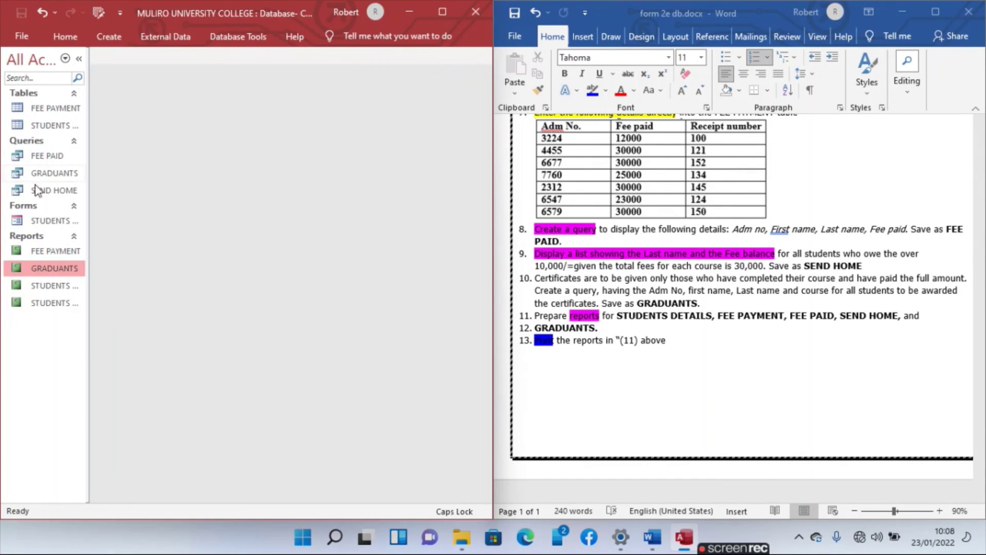
pyautogui.doubleClick(42, 302)
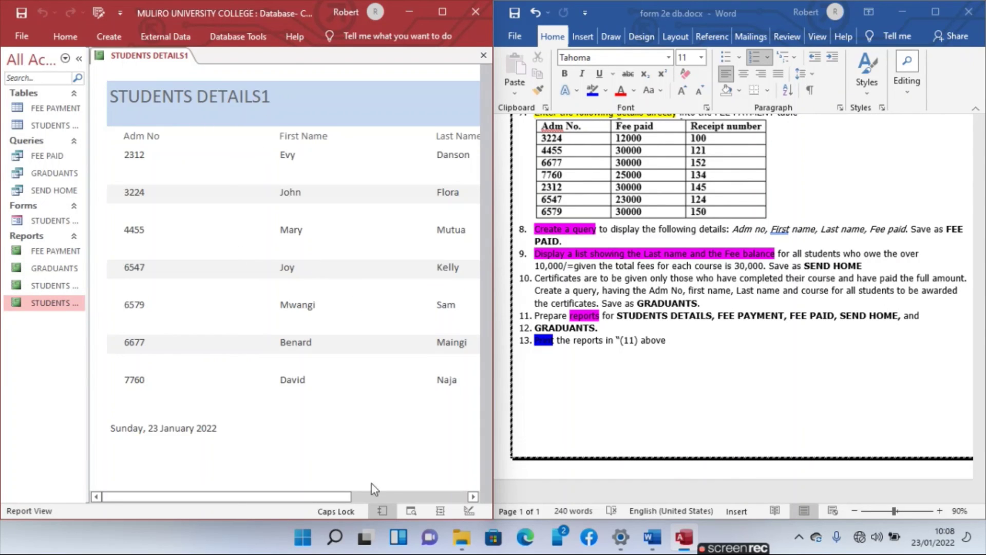
pyautogui.moveTo(346, 497); pyautogui.dragTo(296, 492)
# - Print STUDENTS DETAILS1 on the HP LaserJet Pro M404-M405 printer
pyautogui.click(21, 37)
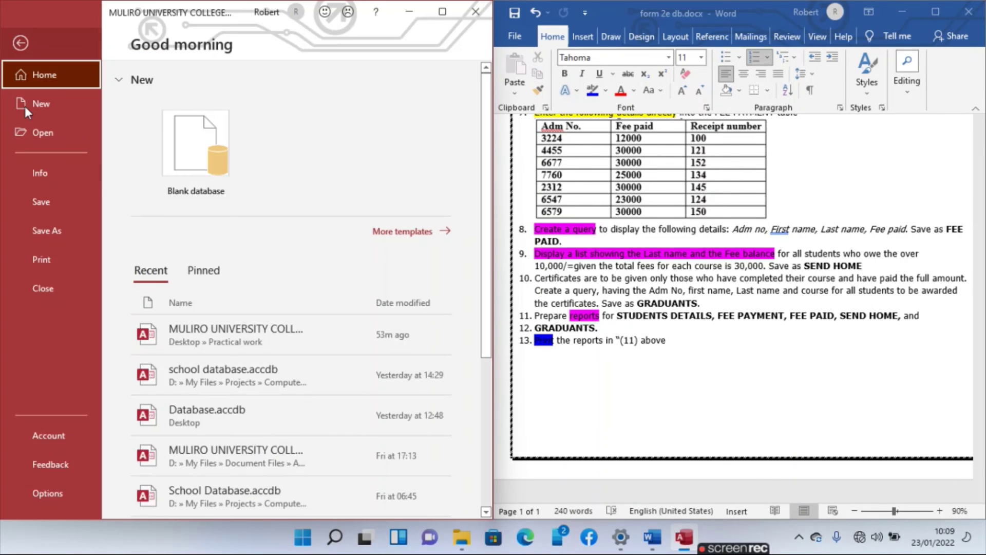
pyautogui.click(51, 259)
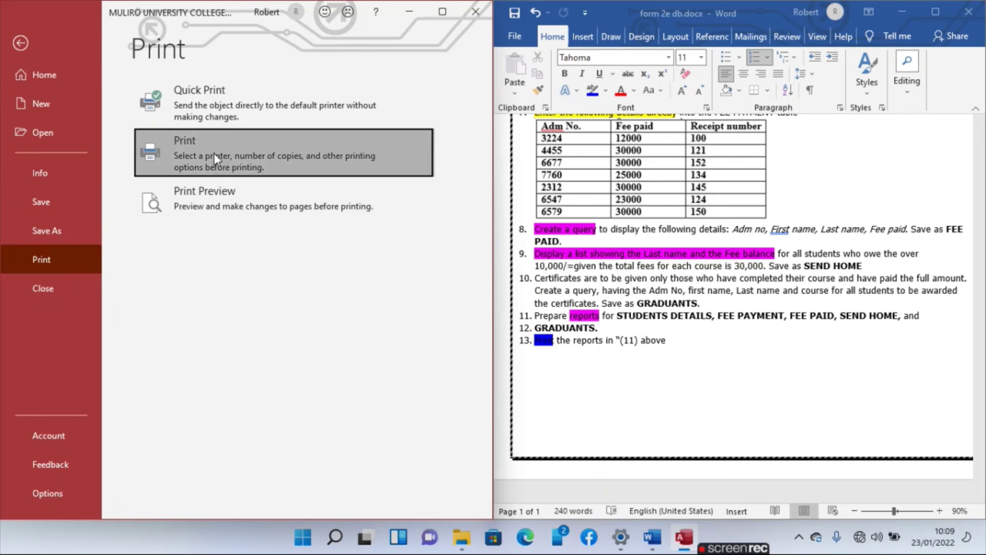
pyautogui.click(214, 159)
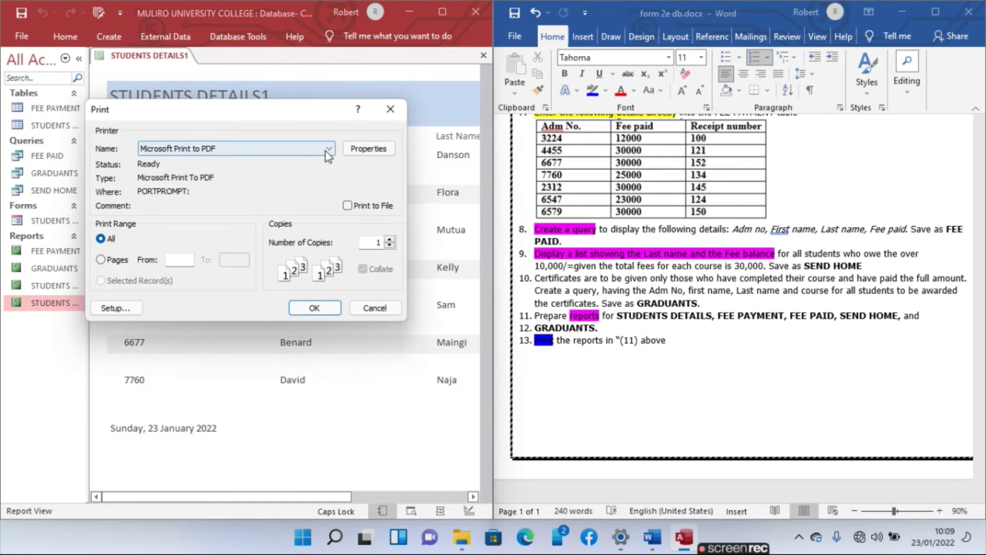
pyautogui.click(326, 150)
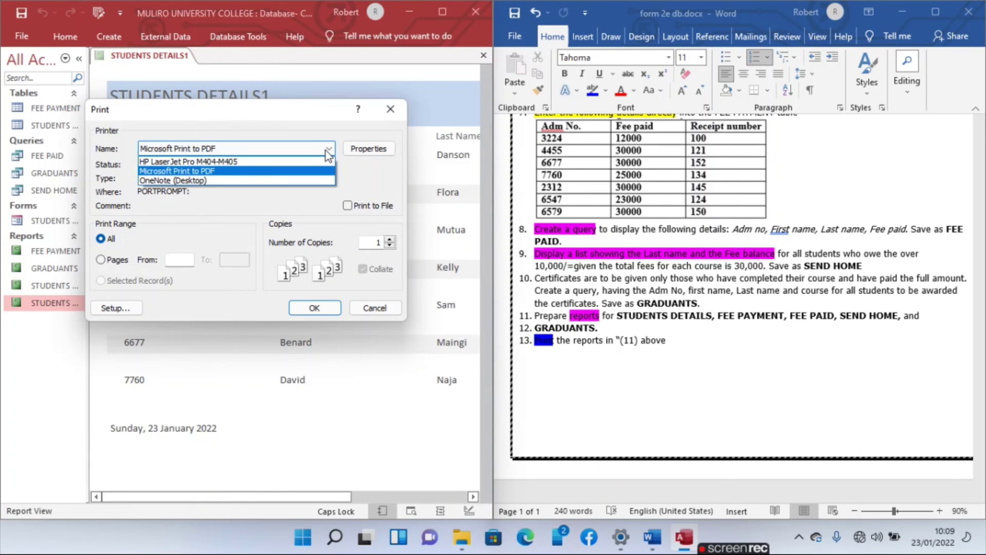
pyautogui.click(263, 162)
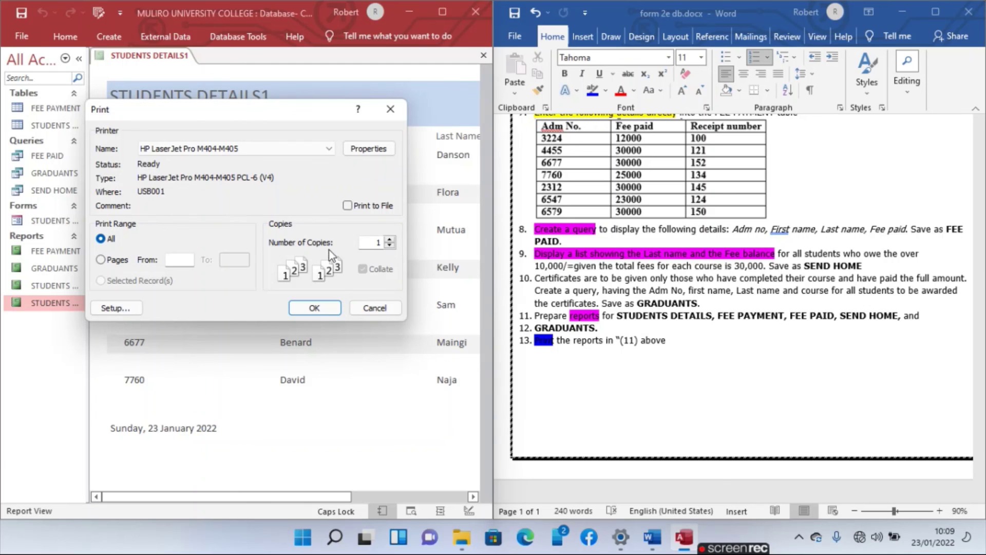
pyautogui.click(325, 307)
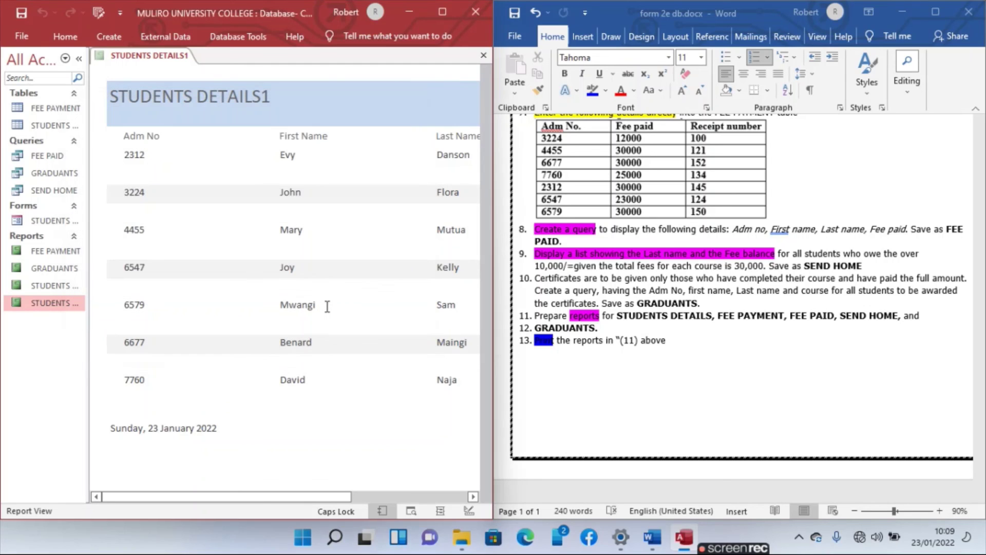